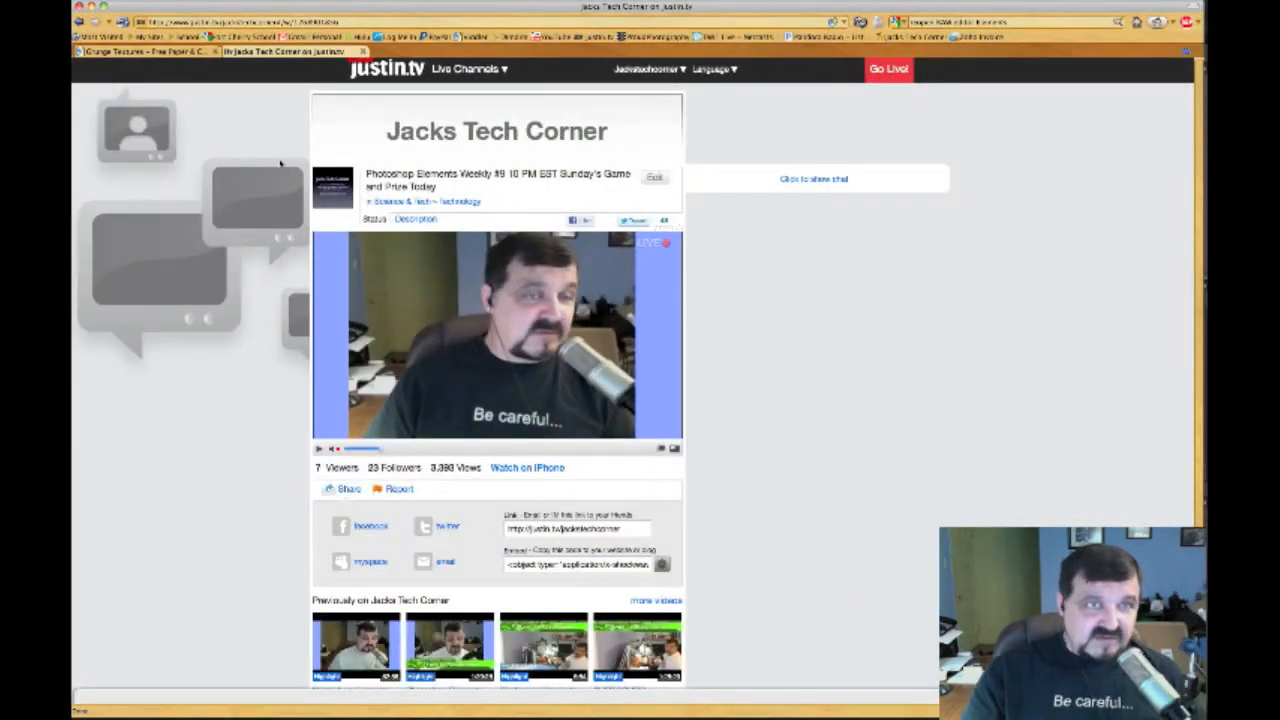
Switch Firefox to the Grunge Textures tab showing the Paper & Cardboard gallery
left_click(152, 55)
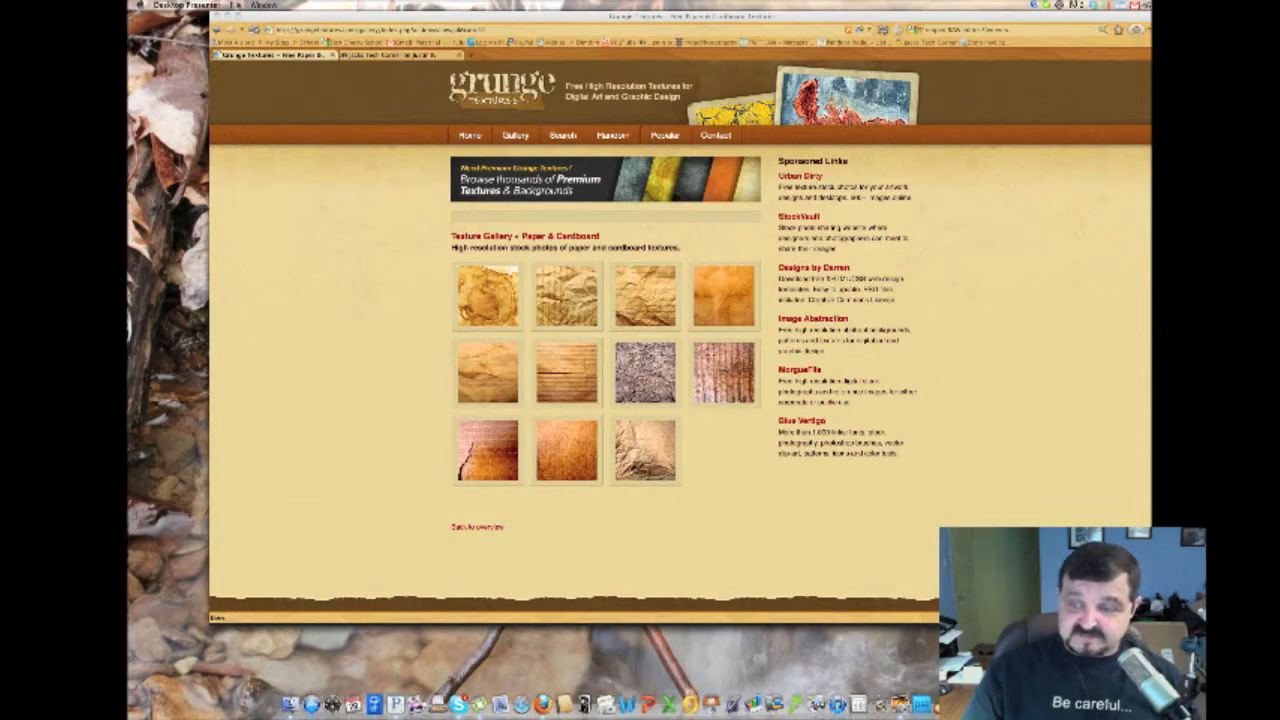
Frame a screen-capture region around the Grunge Textures header banner and menu bar, and confirm it
key("super+shift+4")
left_click_drag(800, 353, 650, 207)
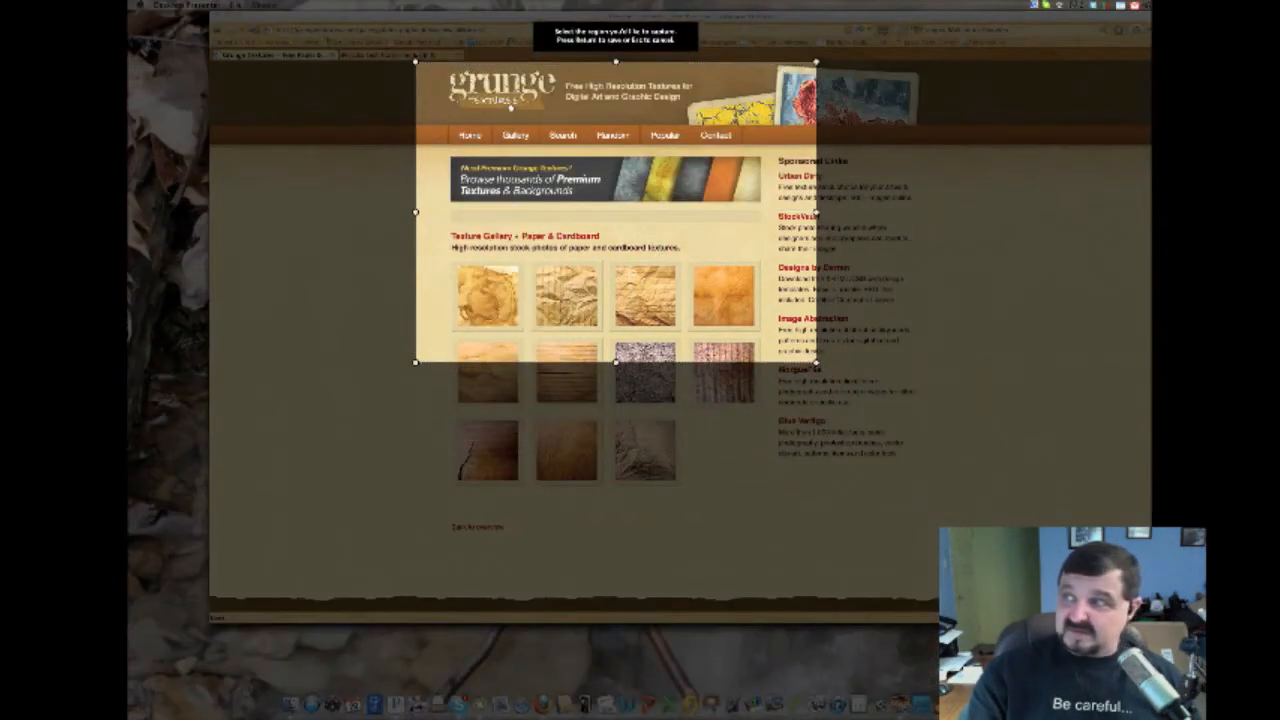
left_click_drag(511, 107, 510, 104)
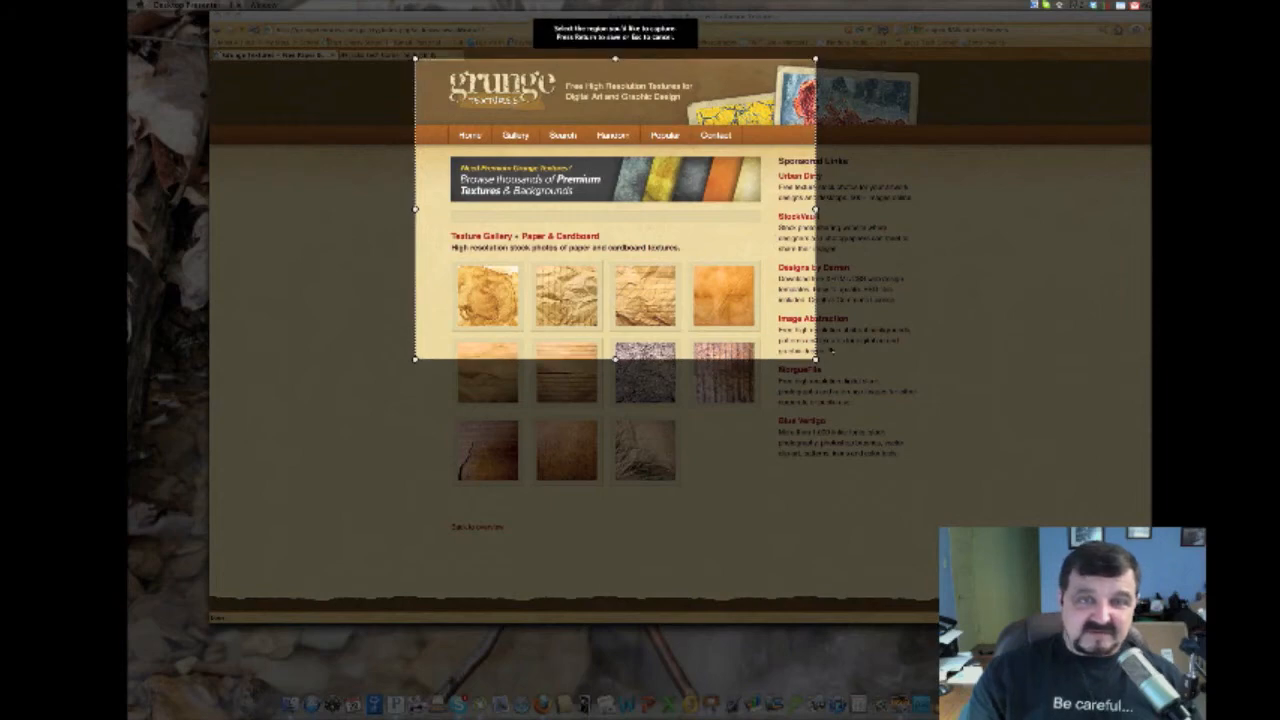
left_click_drag(818, 358, 753, 166)
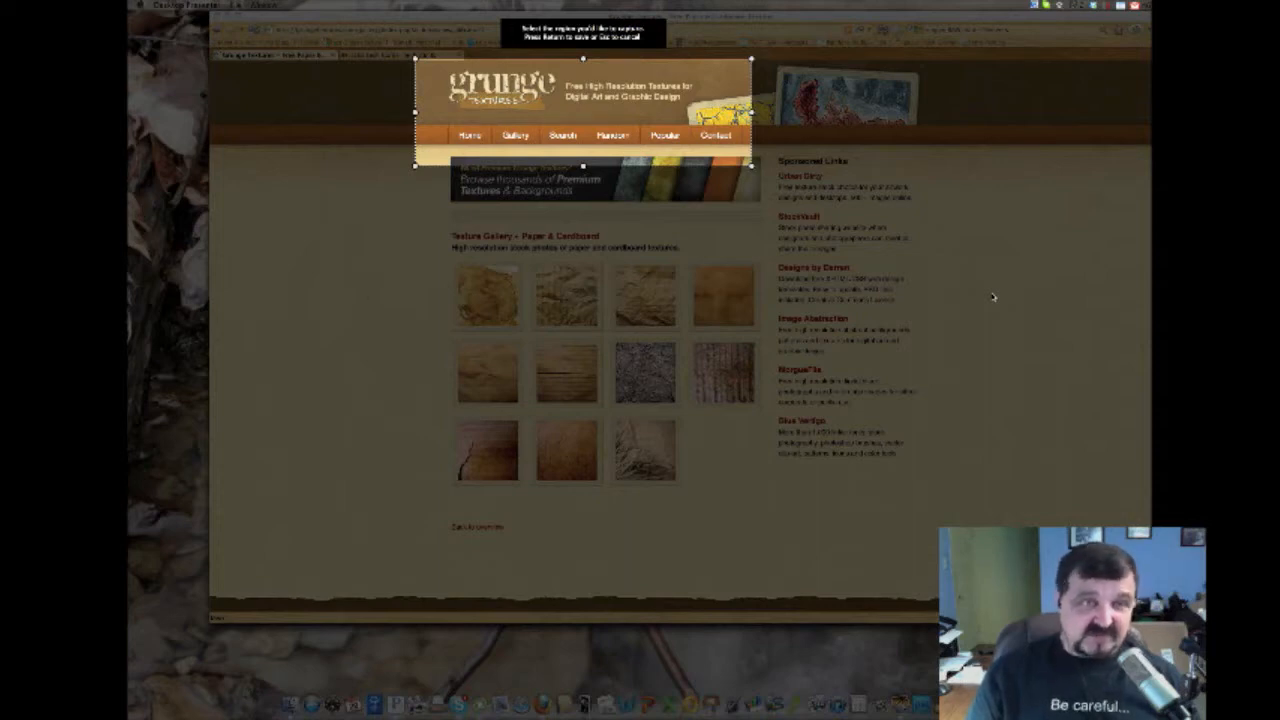
key("Return")
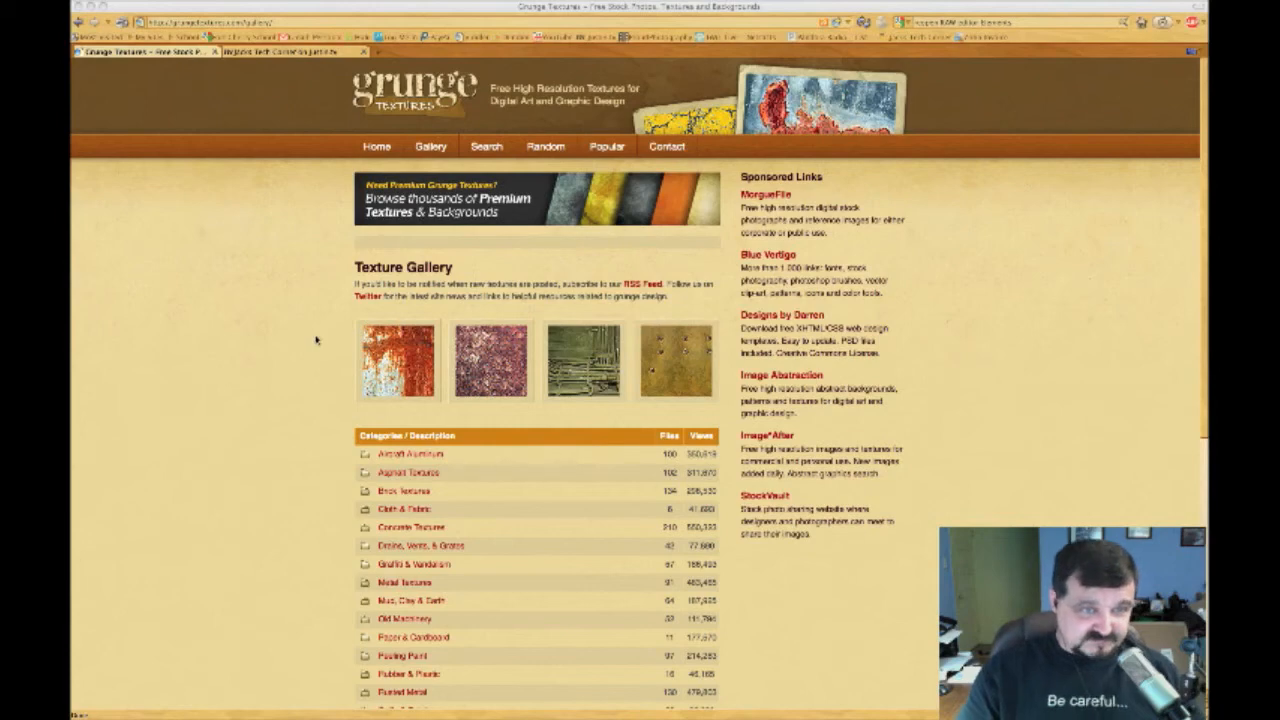
Open the Wood Textures category from the Grunge Textures gallery list
scroll(316, 340, "down", 3)
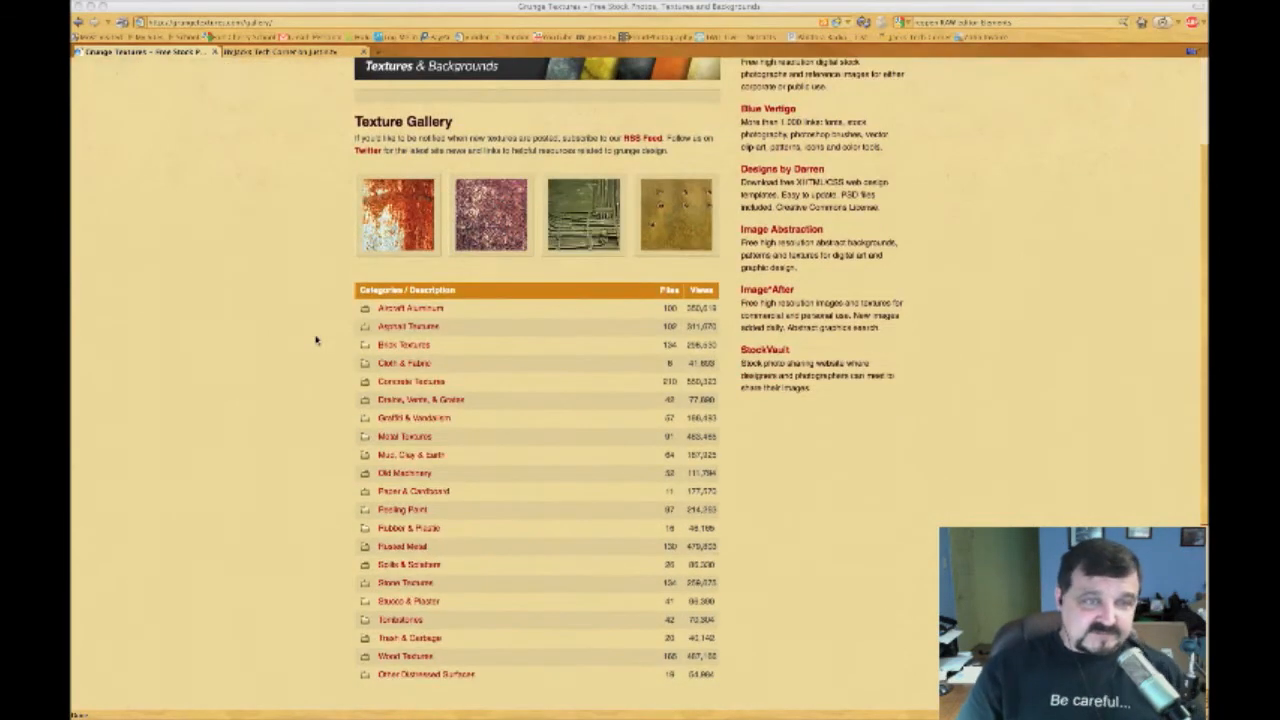
scroll(316, 340, "up", 3)
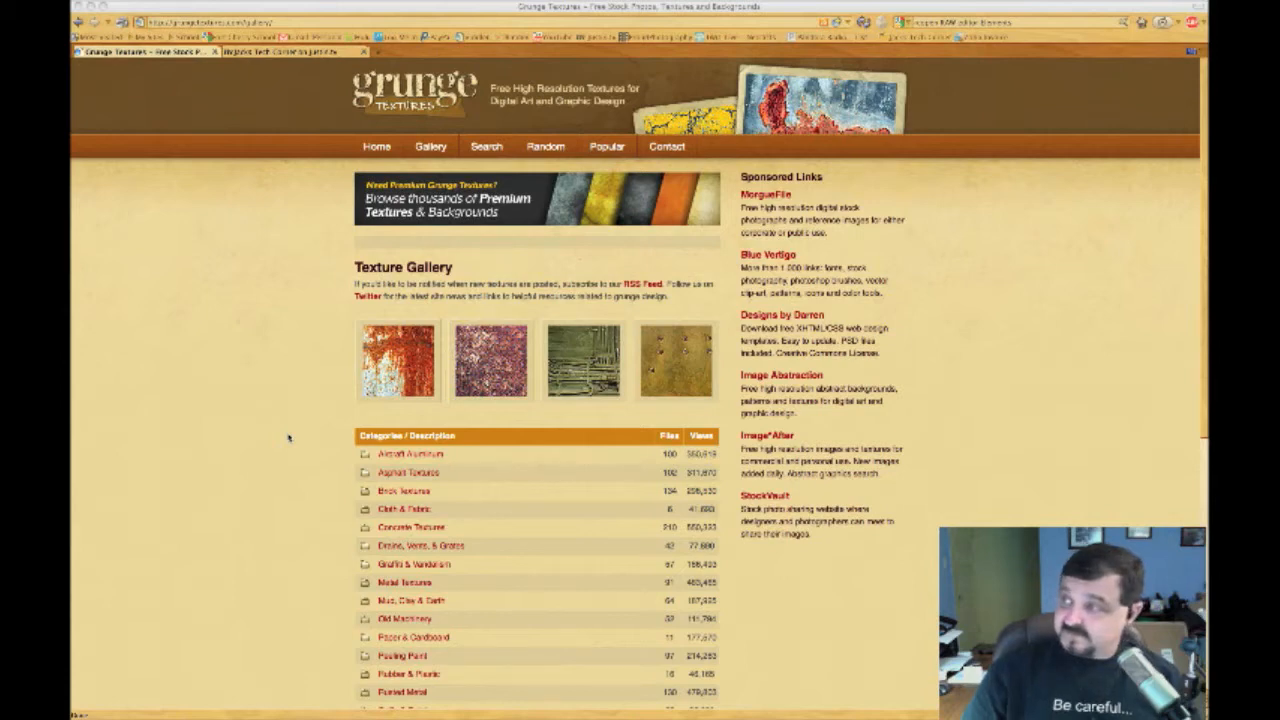
scroll(300, 437, "down", 4)
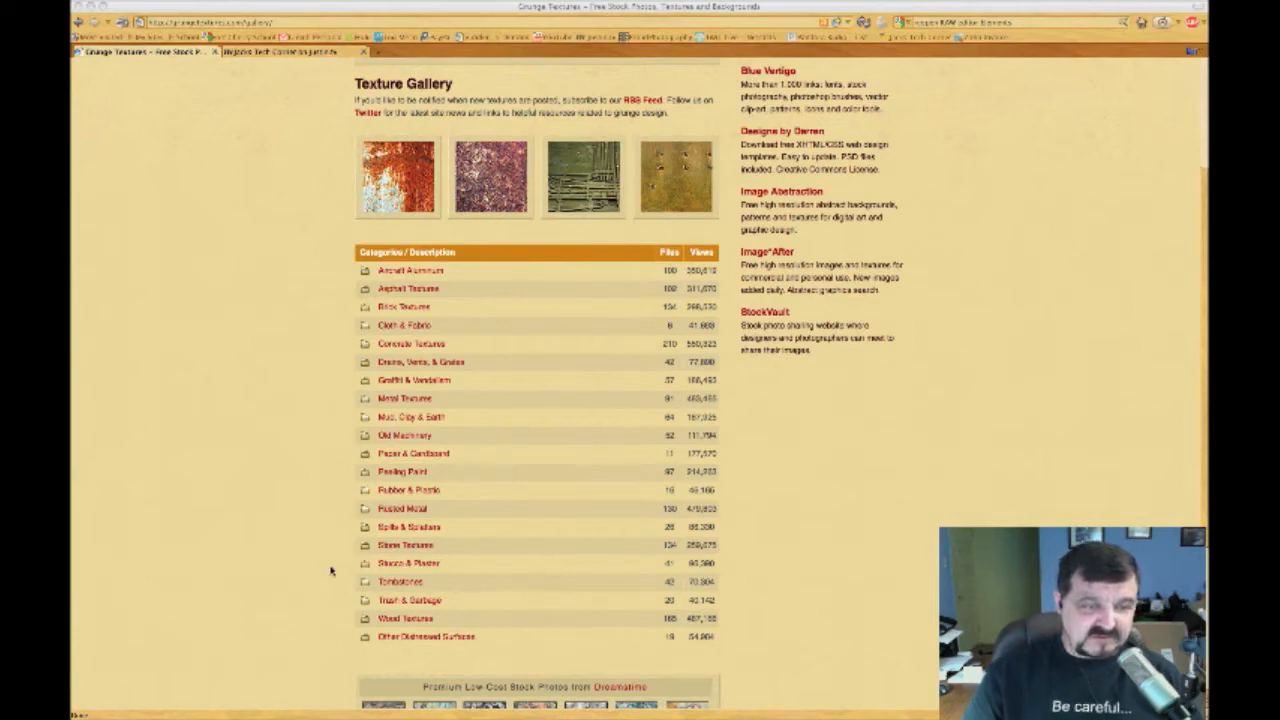
left_click(404, 619)
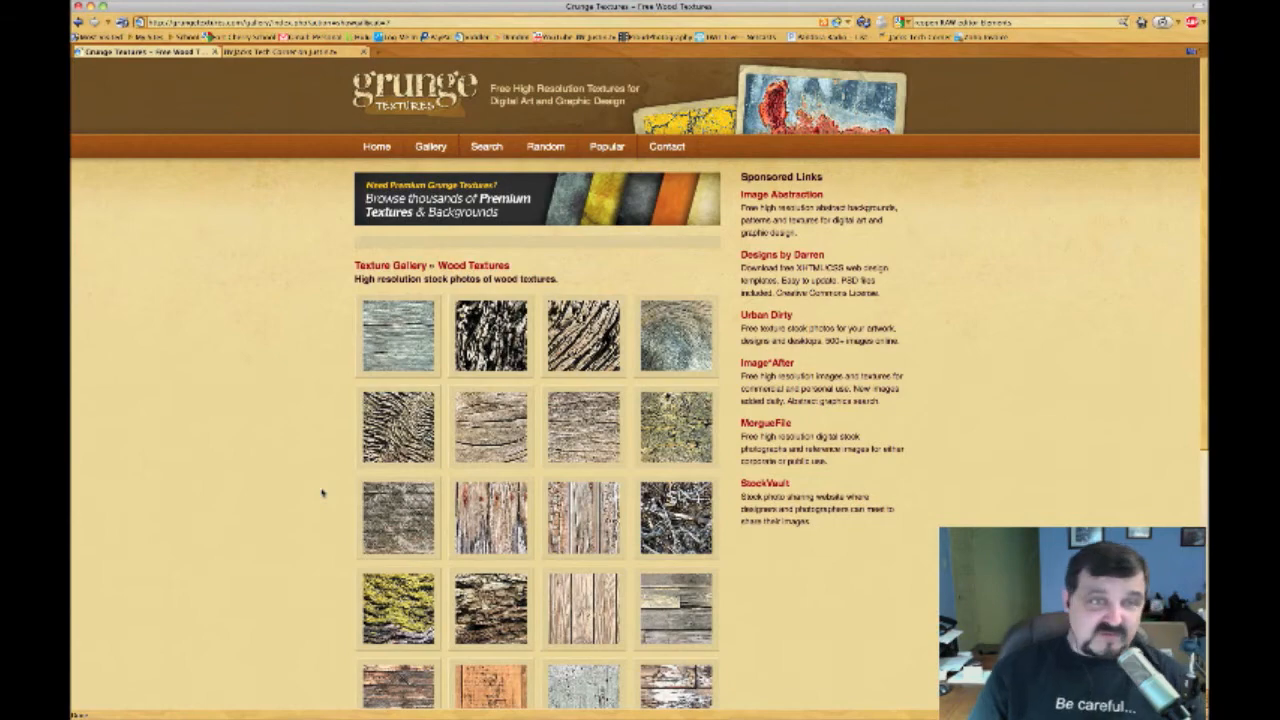
Page through to page 3 of wood textures and open the Barn Wall texture
scroll(322, 492, "down", 3)
scroll(322, 492, "down", 2)
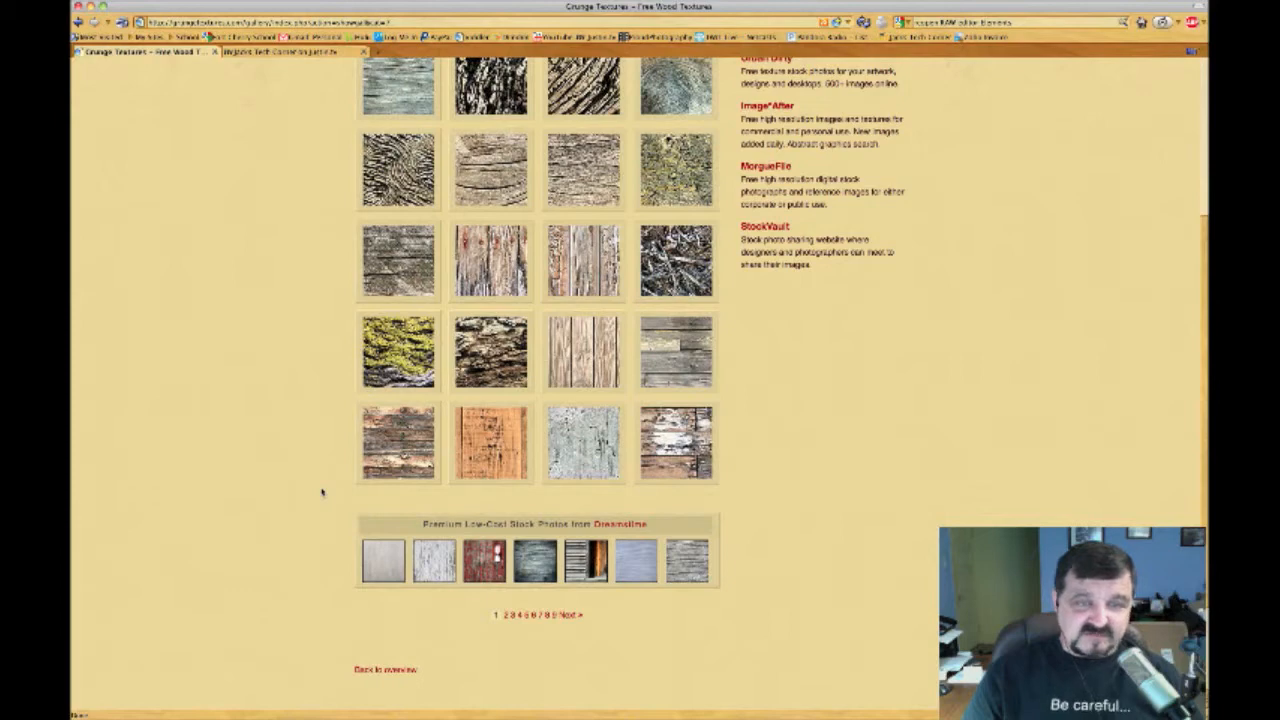
left_click(504, 614)
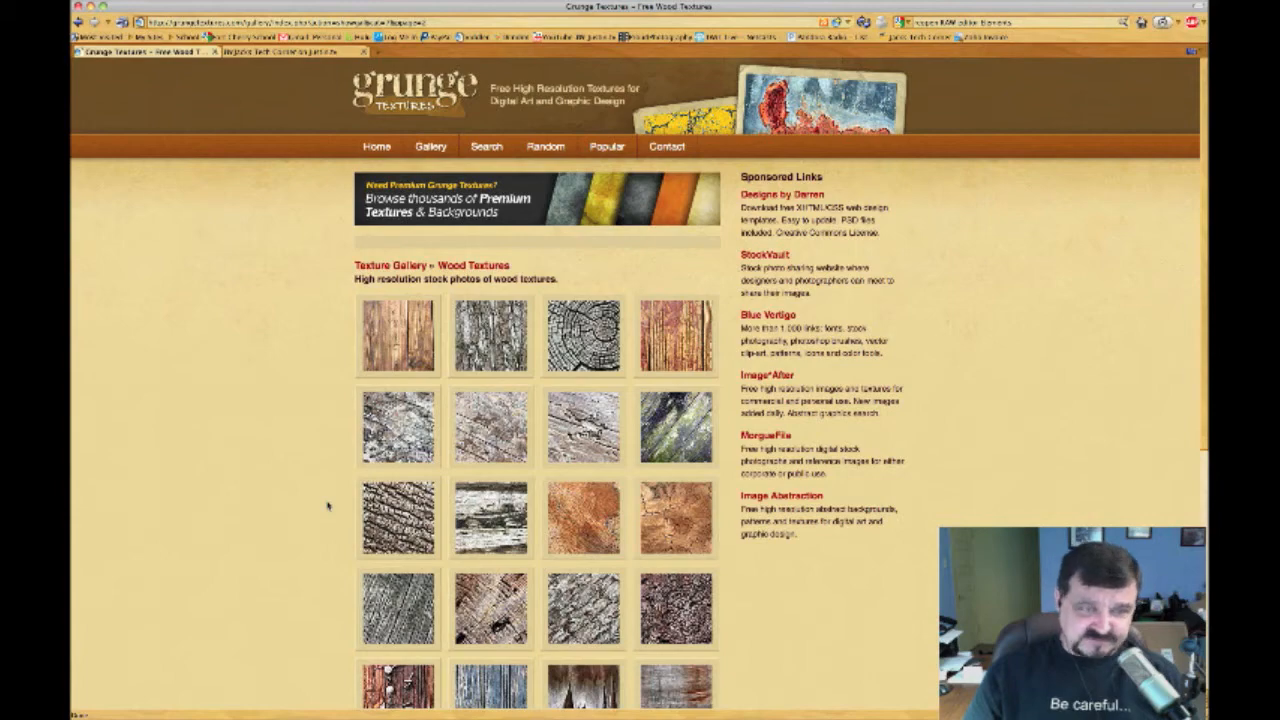
scroll(327, 505, "down", 5)
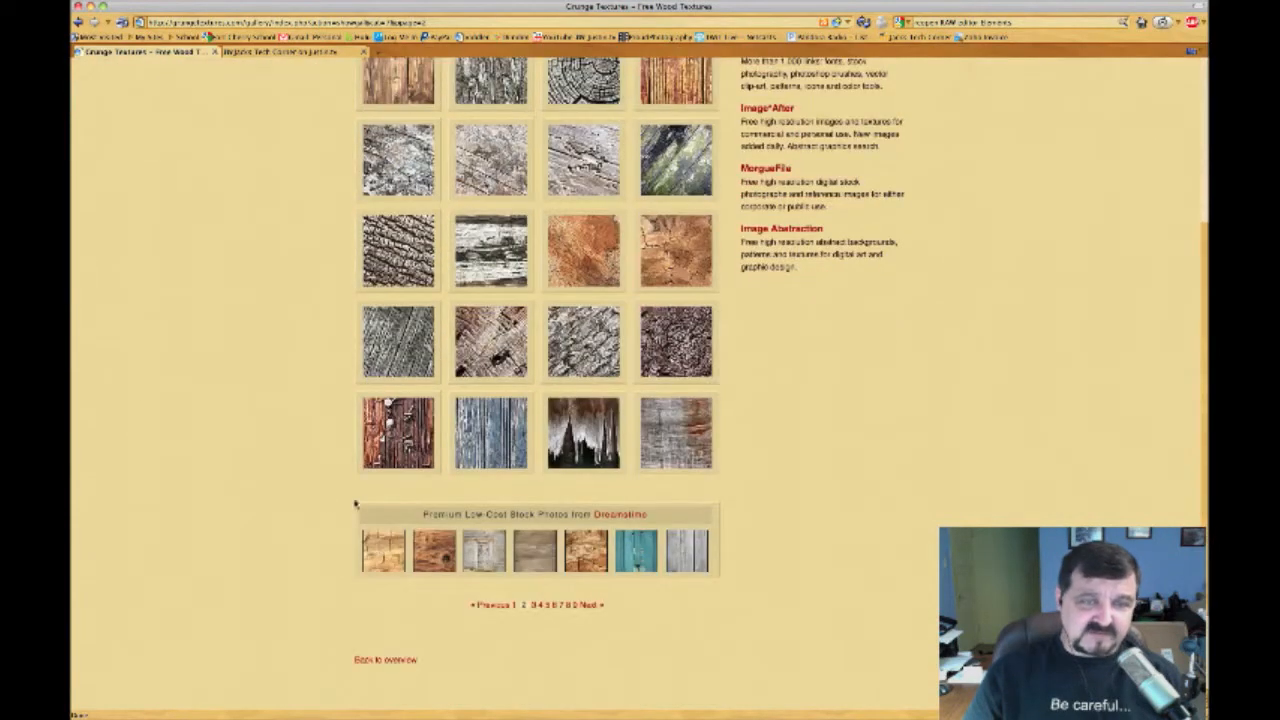
left_click(533, 606)
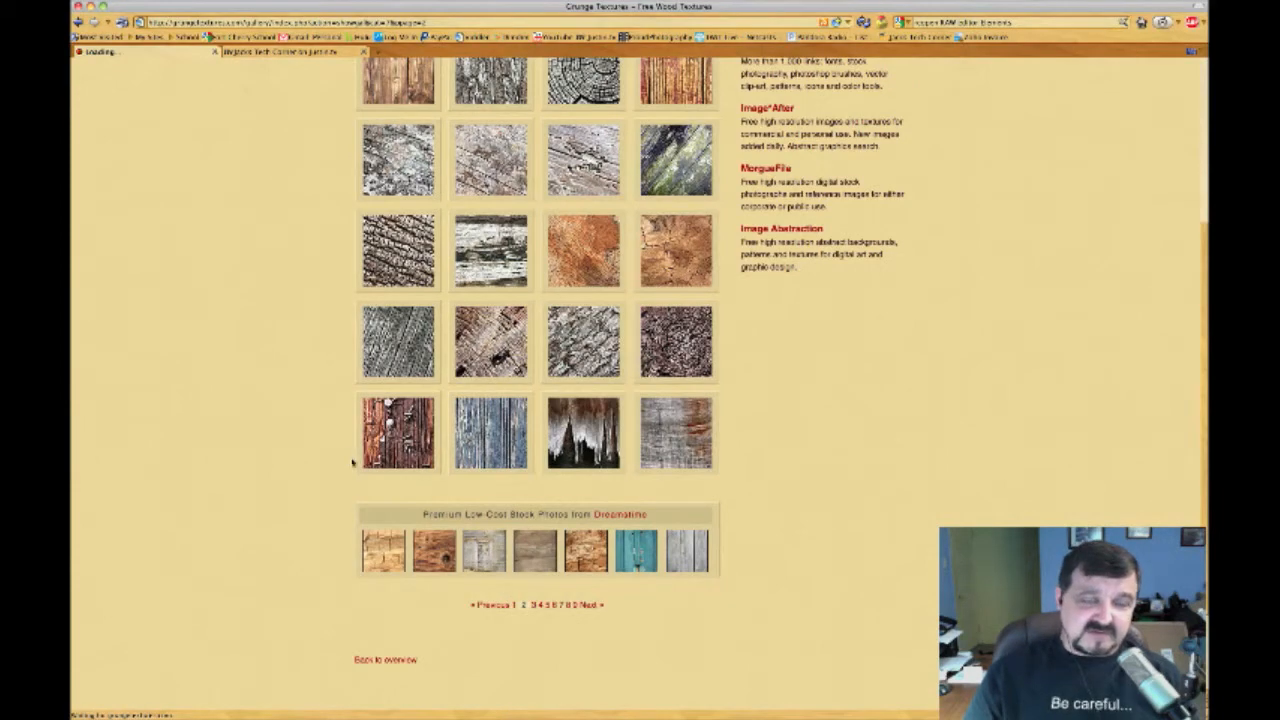
scroll(289, 404, "down", 5)
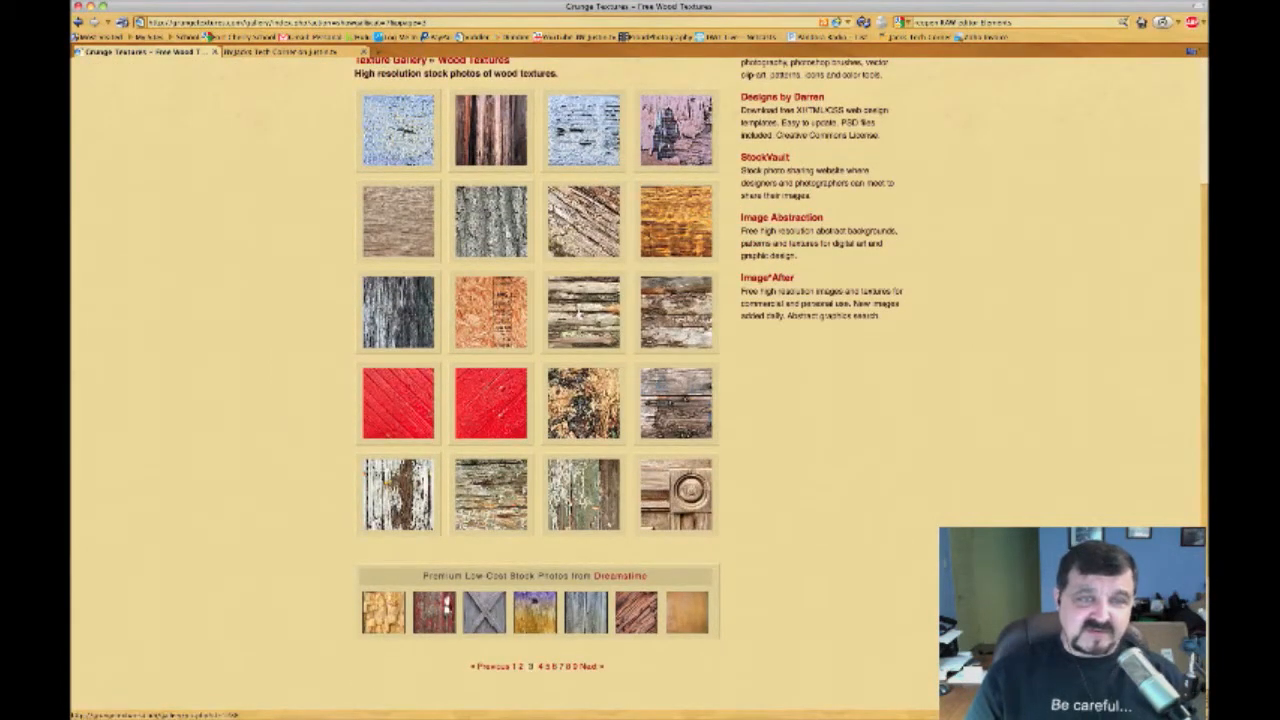
left_click(578, 312)
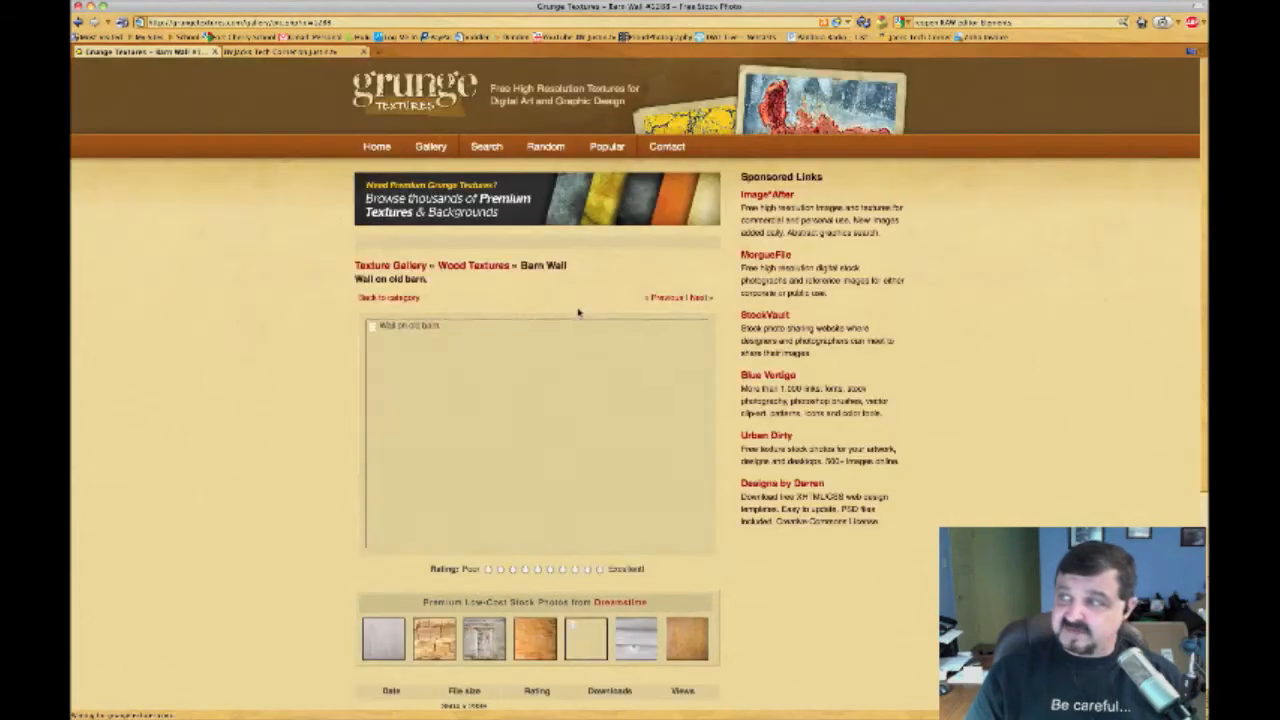
scroll(200, 446, "down", 3)
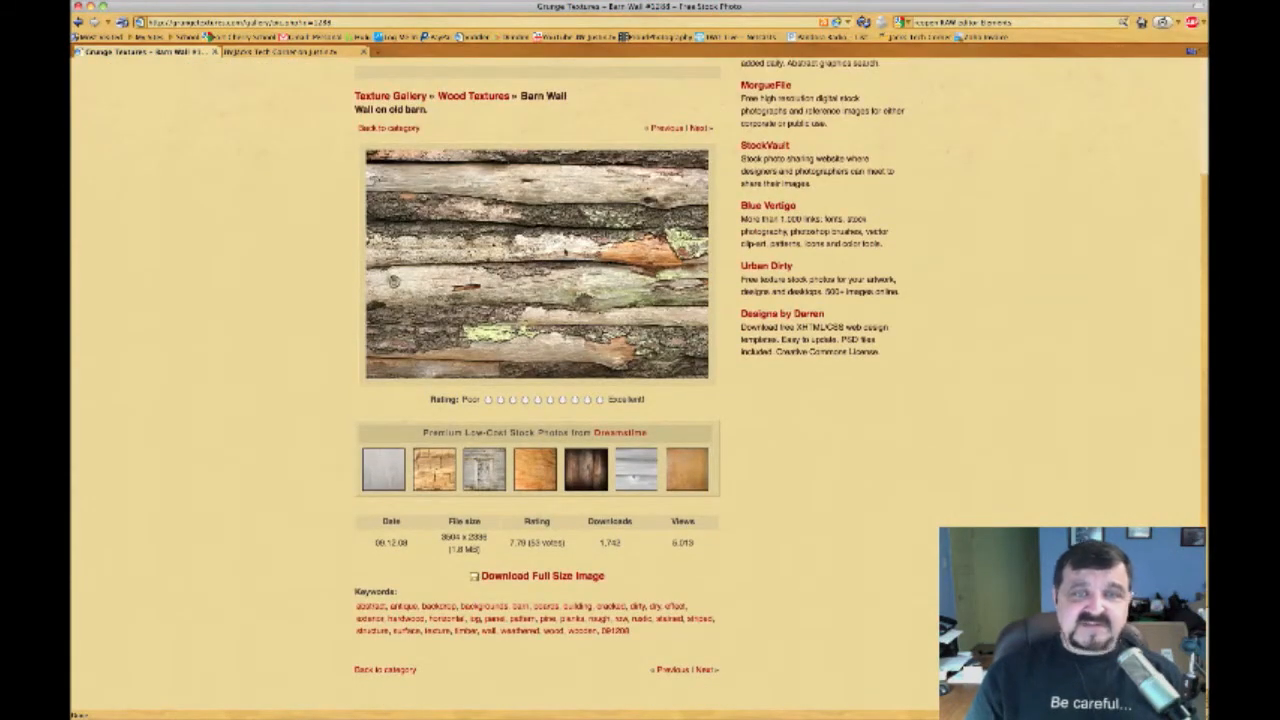
right_click(548, 245)
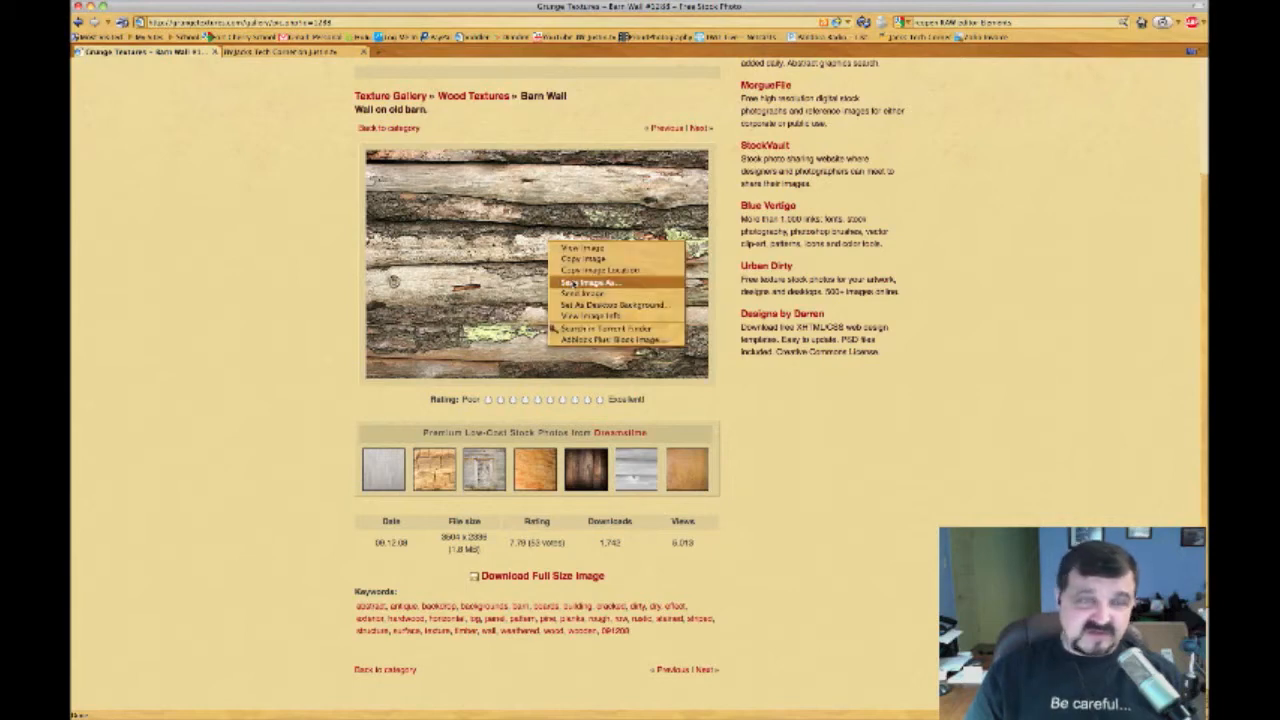
left_click(289, 306)
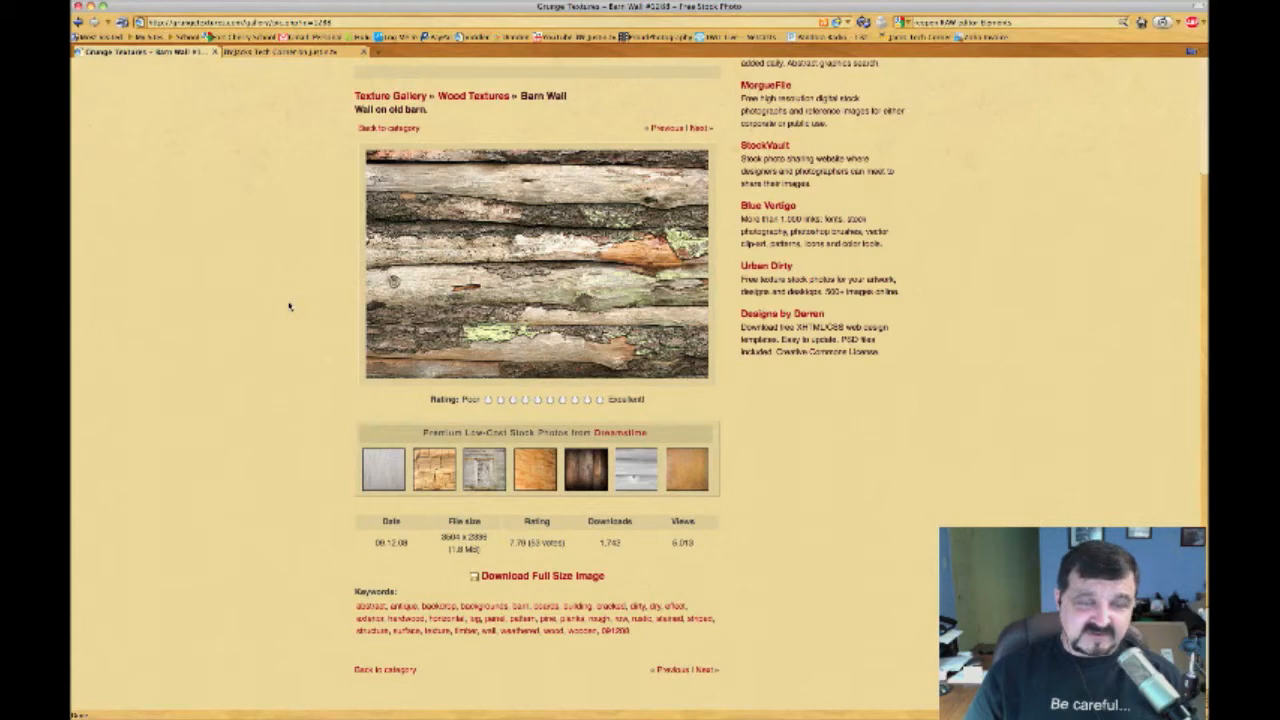
left_click(526, 578)
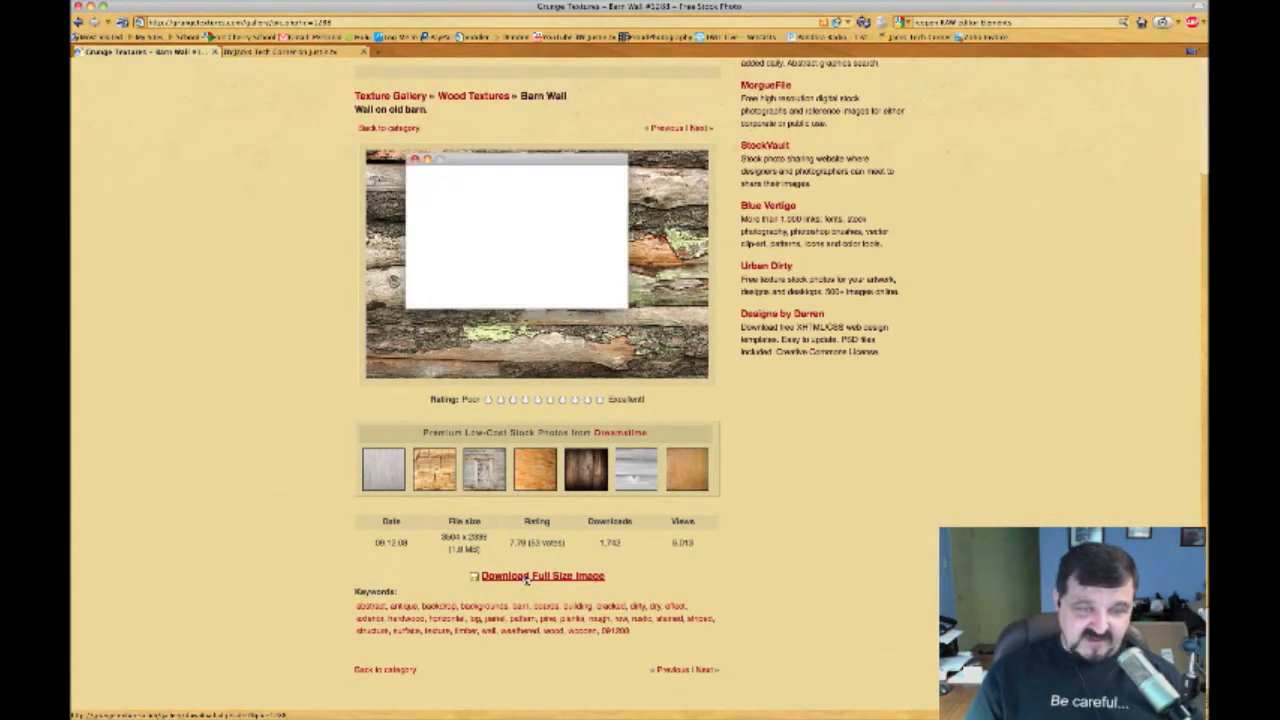
left_click_drag(505, 158, 541, 188)
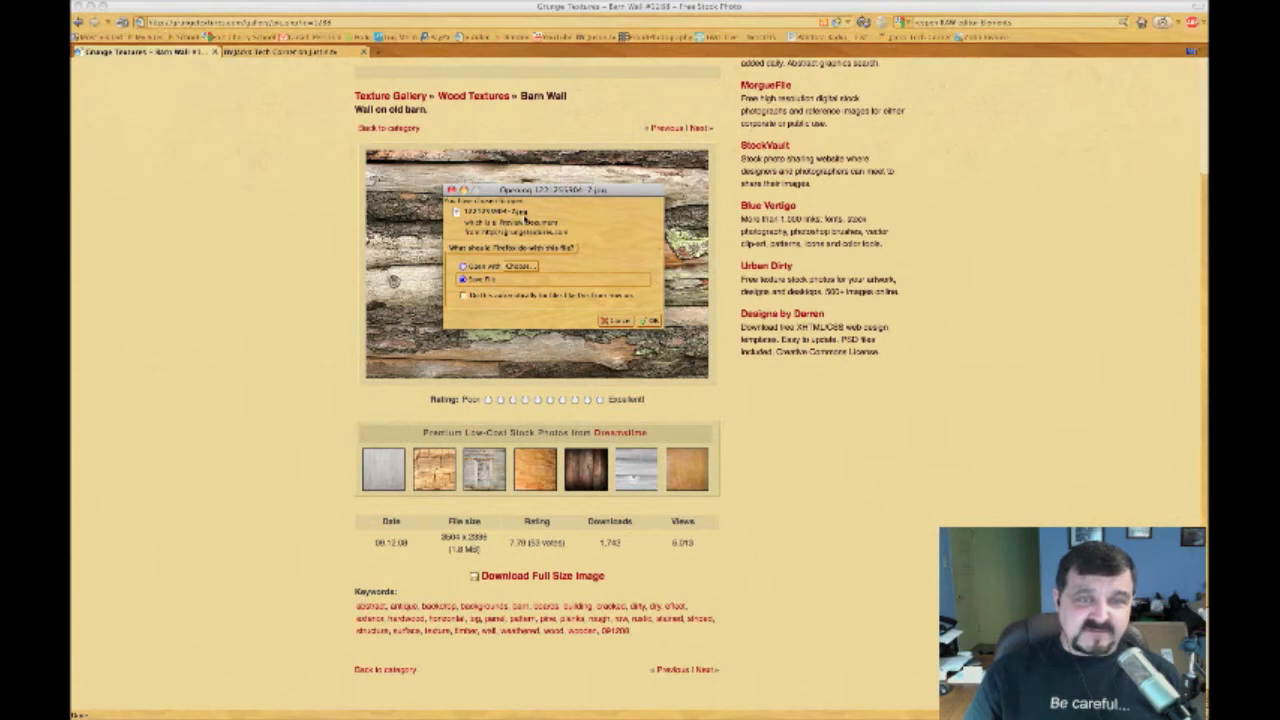
left_click(650, 321)
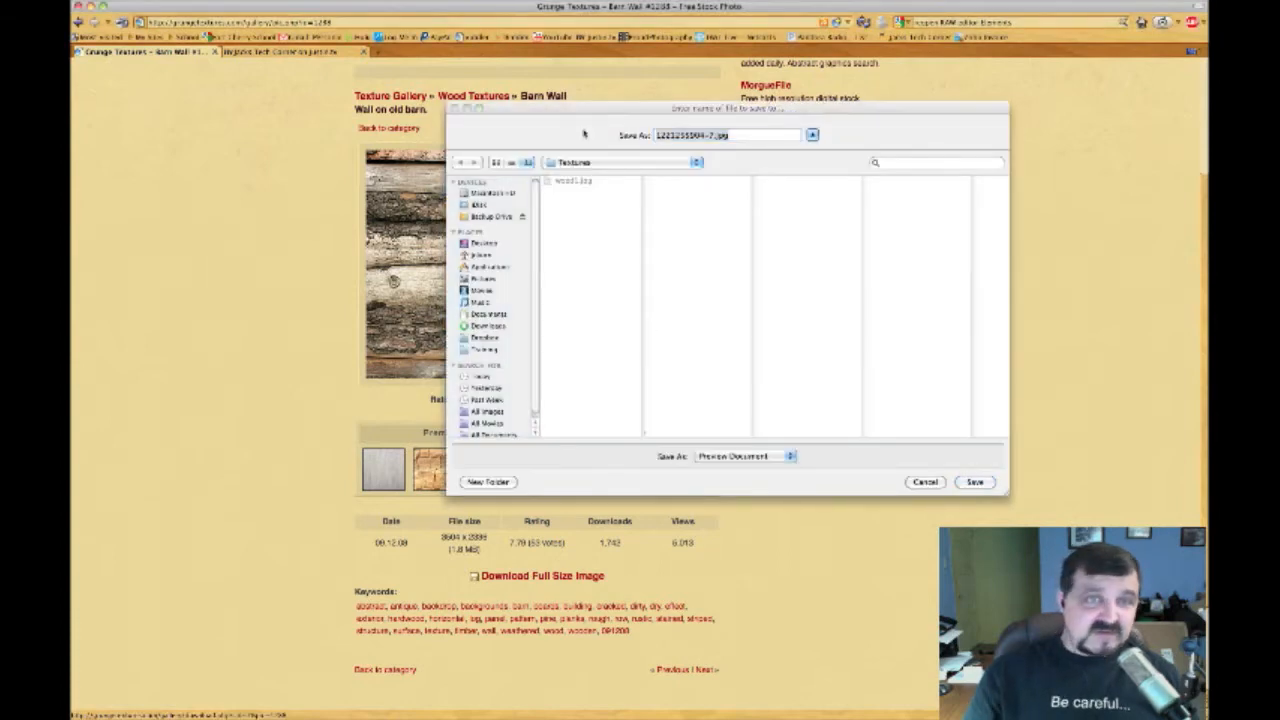
Create a new Textures folder inside Pictures in the save dialog
left_click_drag(591, 112, 485, 114)
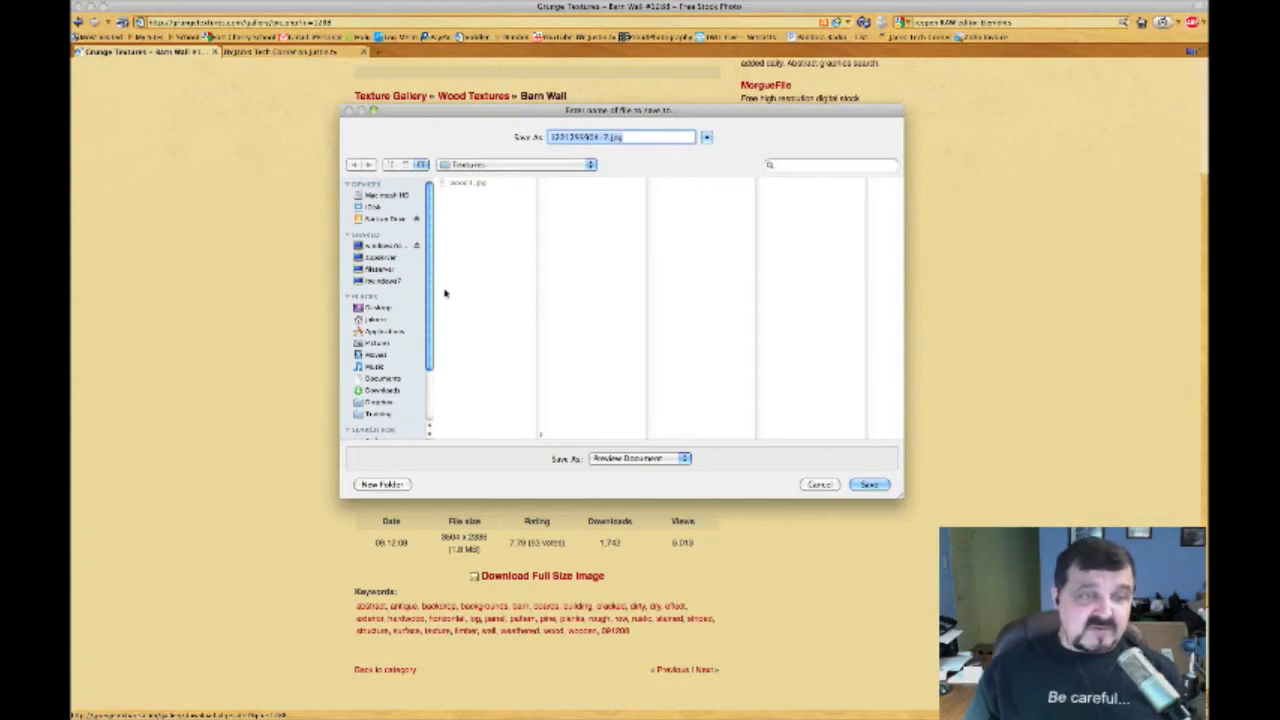
left_click(378, 344)
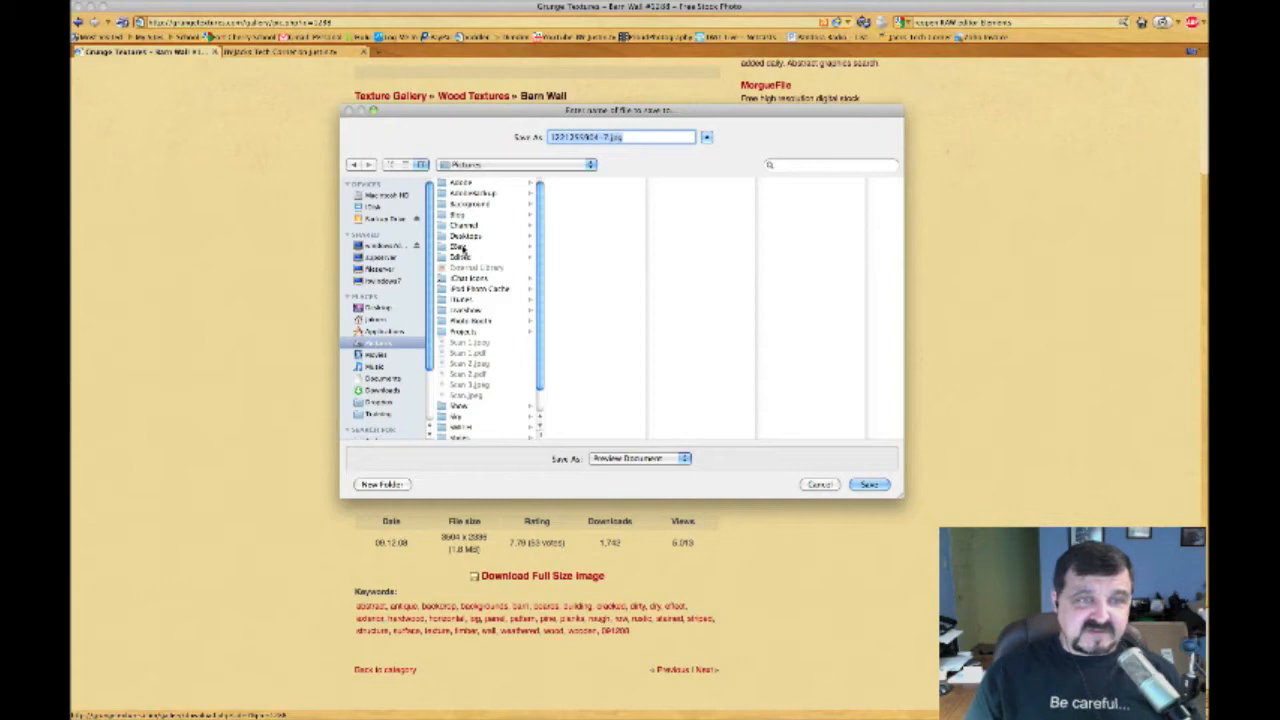
scroll(494, 262, "down", 2)
scroll(496, 262, "down", 1)
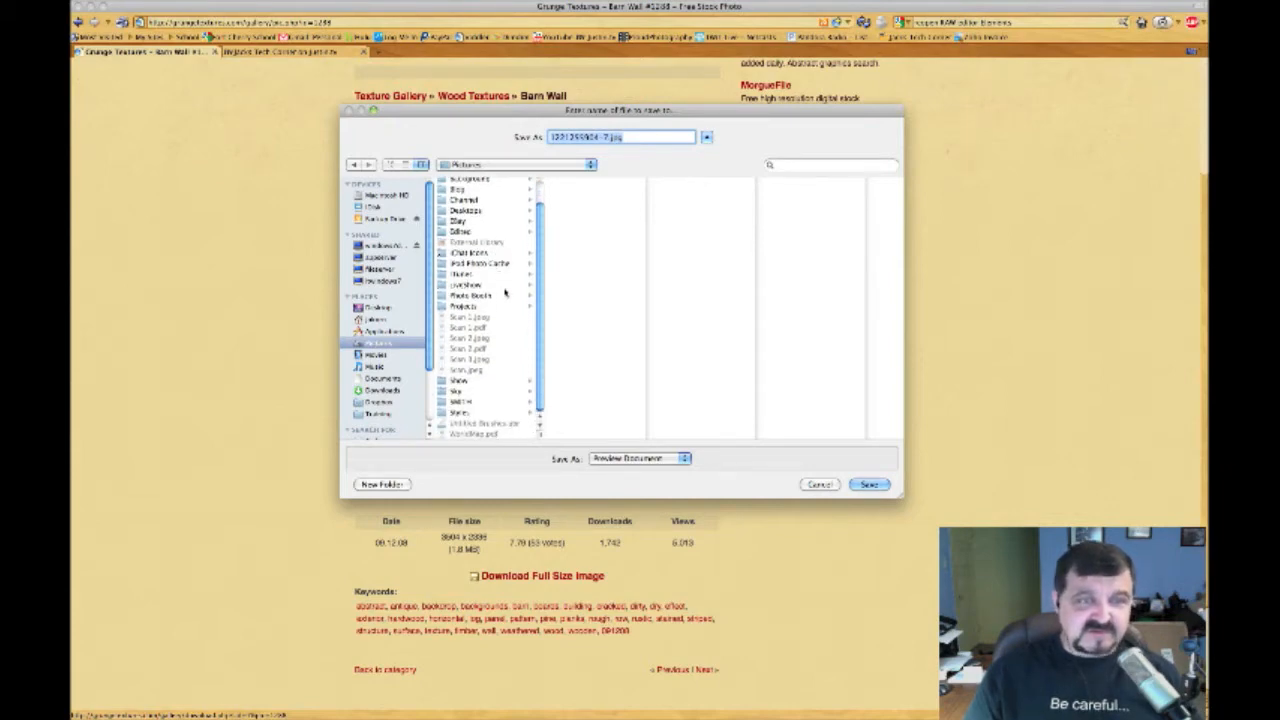
scroll(543, 298, "up", 1)
scroll(543, 298, "up", 2)
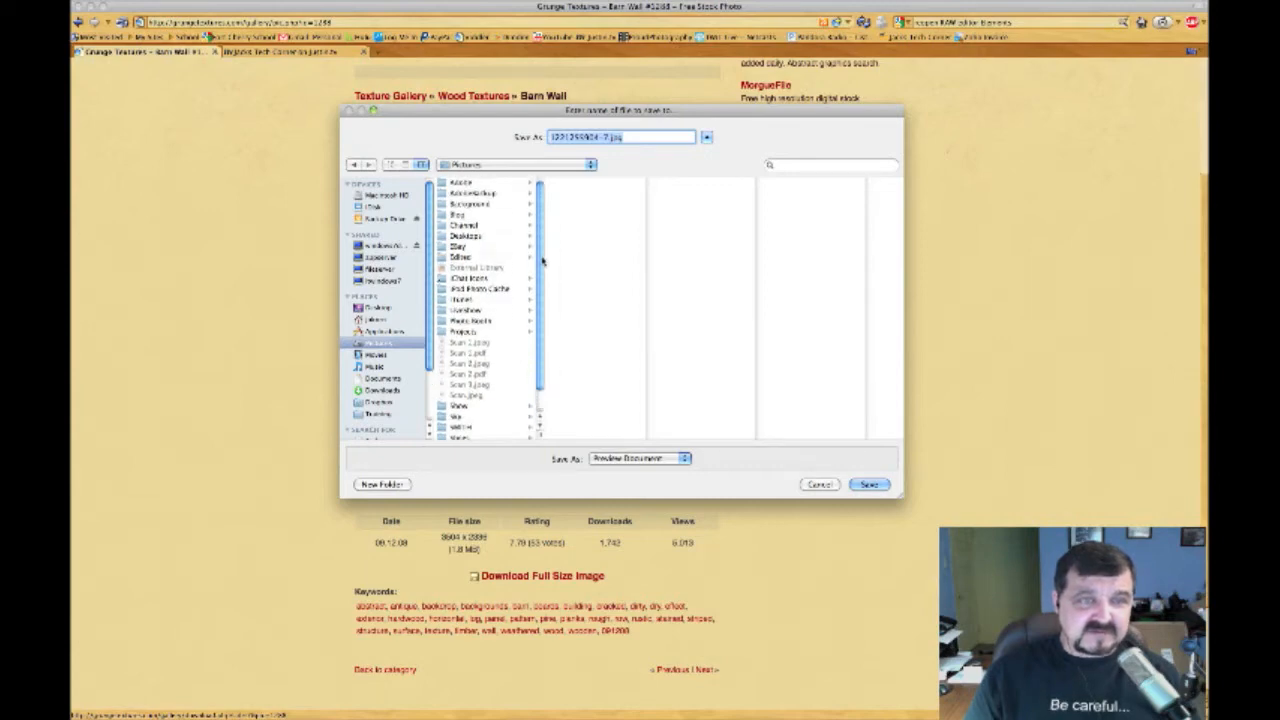
scroll(540, 281, "down", 2)
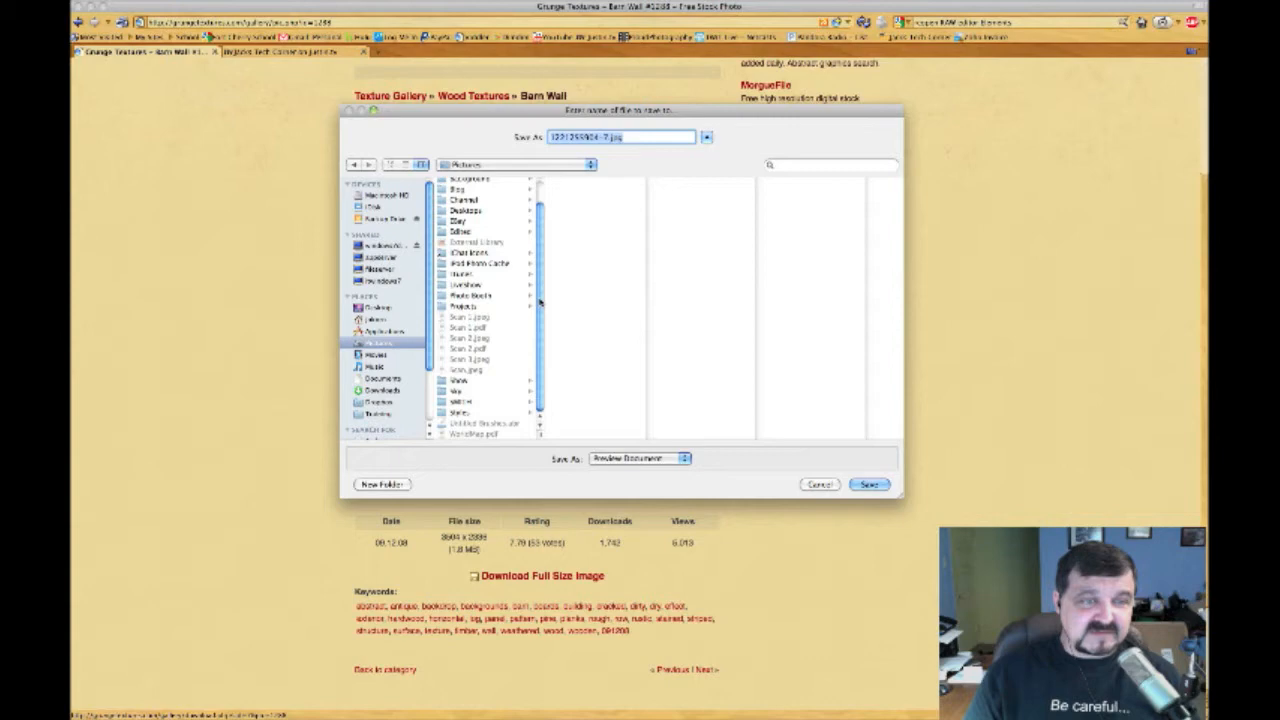
scroll(540, 305, "up", 2)
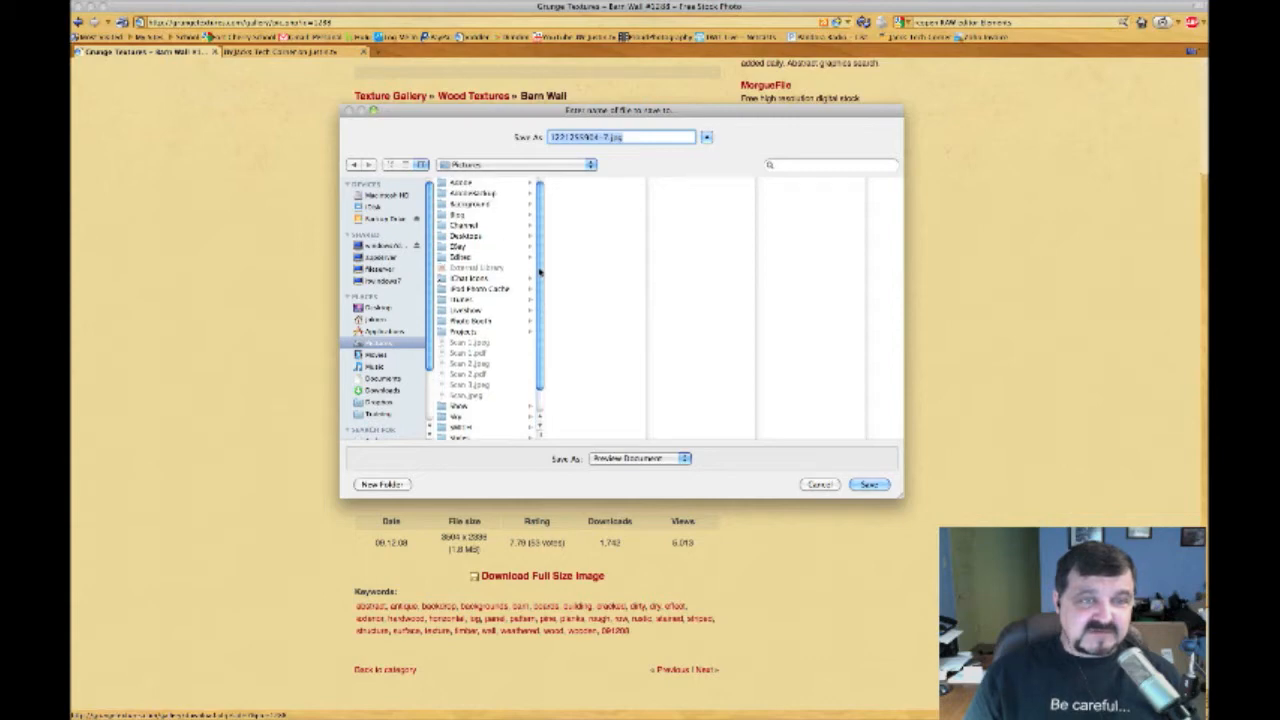
left_click(385, 485)
type("Text")
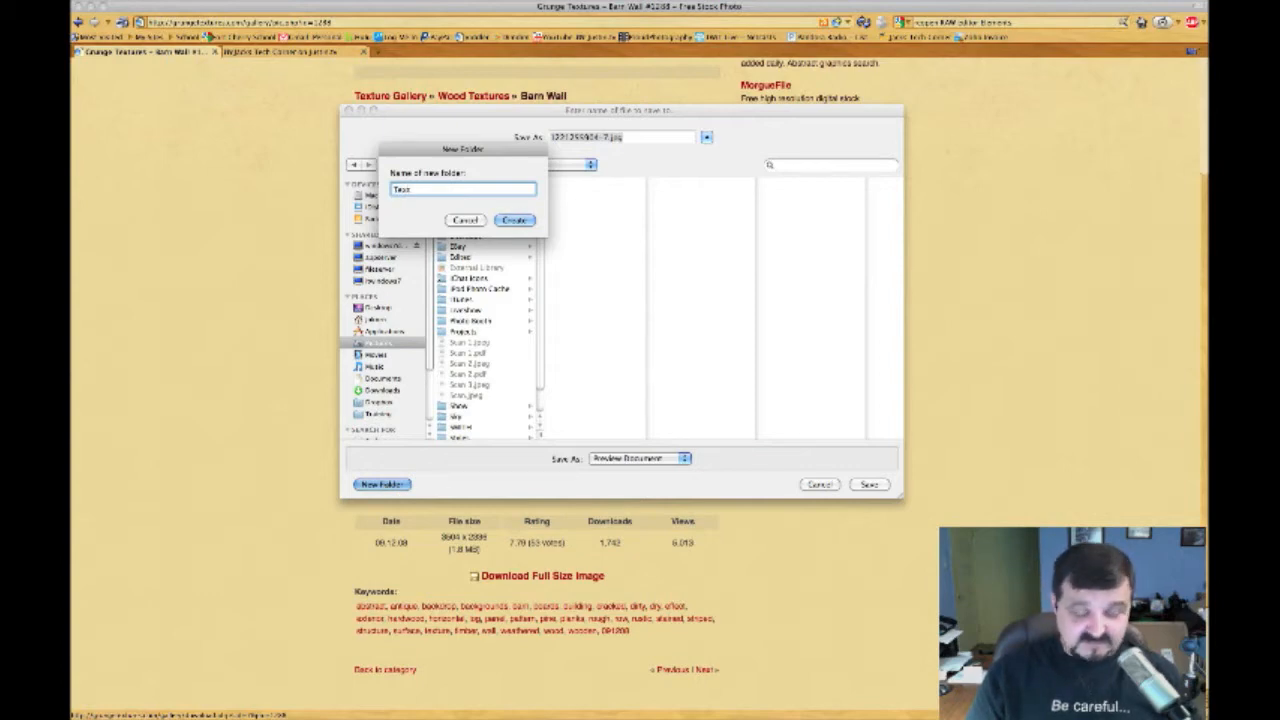
type("ures")
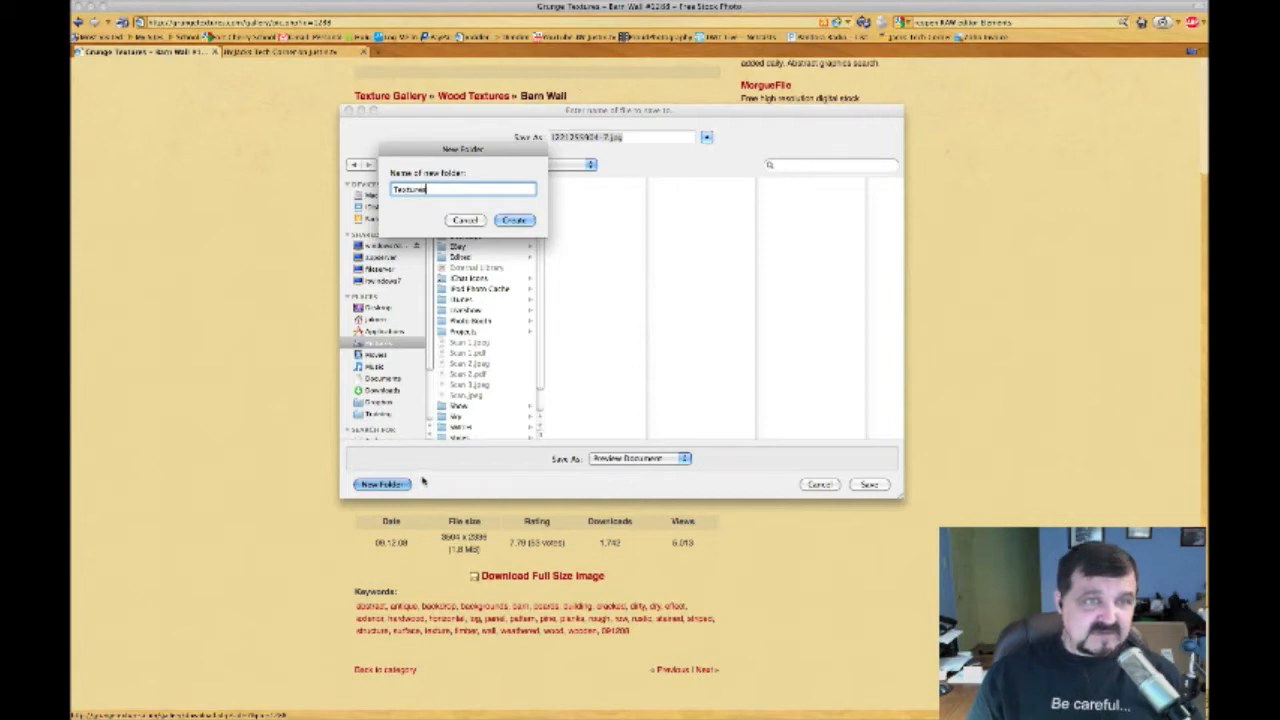
left_click(513, 220)
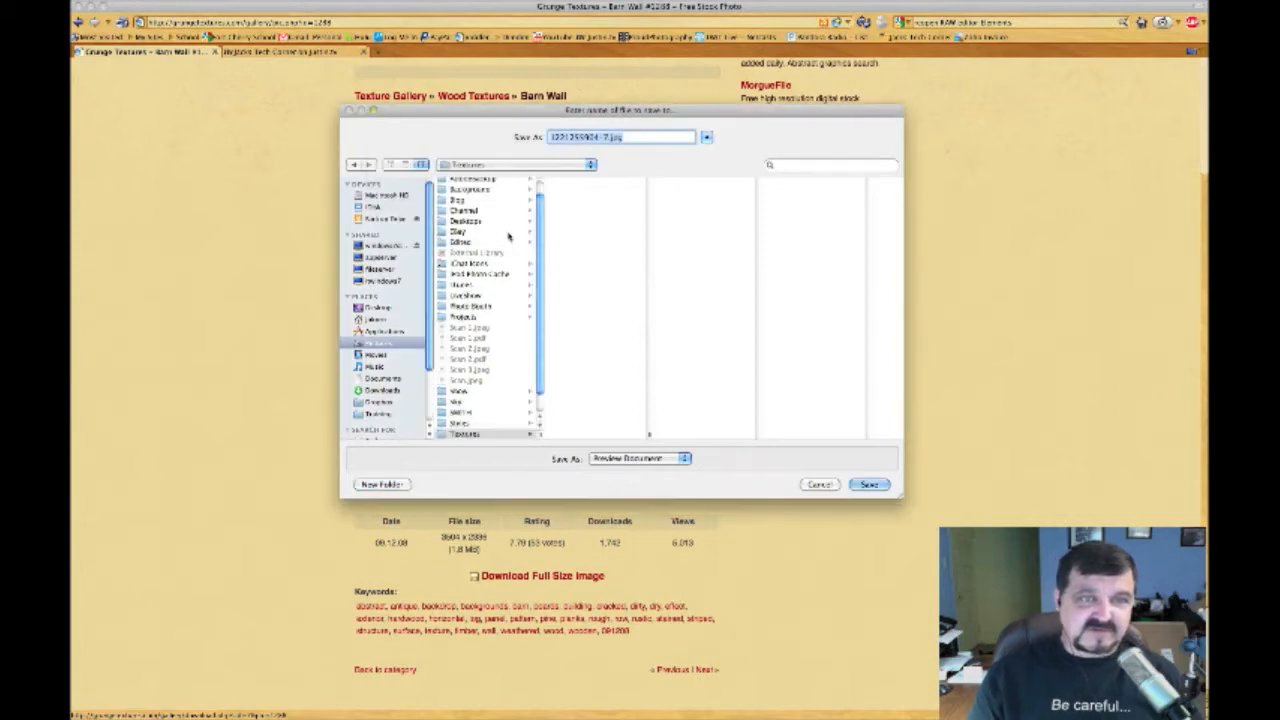
Rename the download to wood1.jpg and save it into Textures
left_click(606, 137)
left_click_drag(606, 137, 508, 145)
type("wood1")
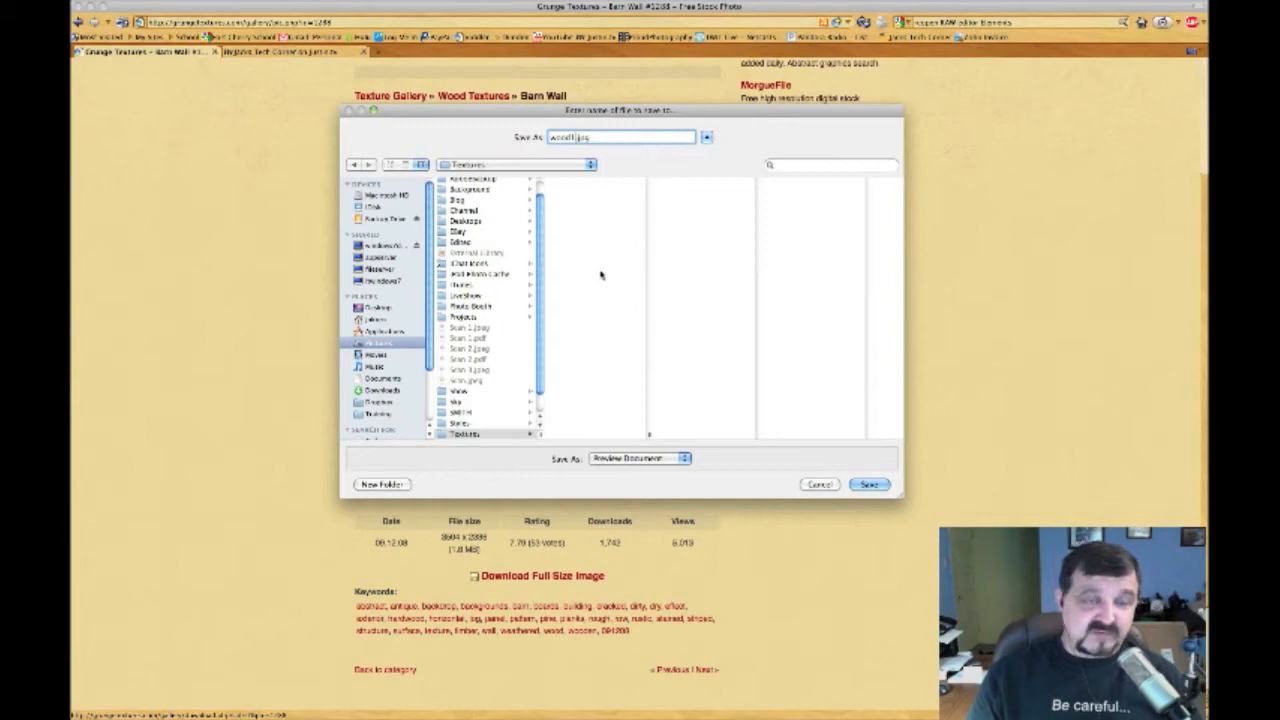
left_click(866, 484)
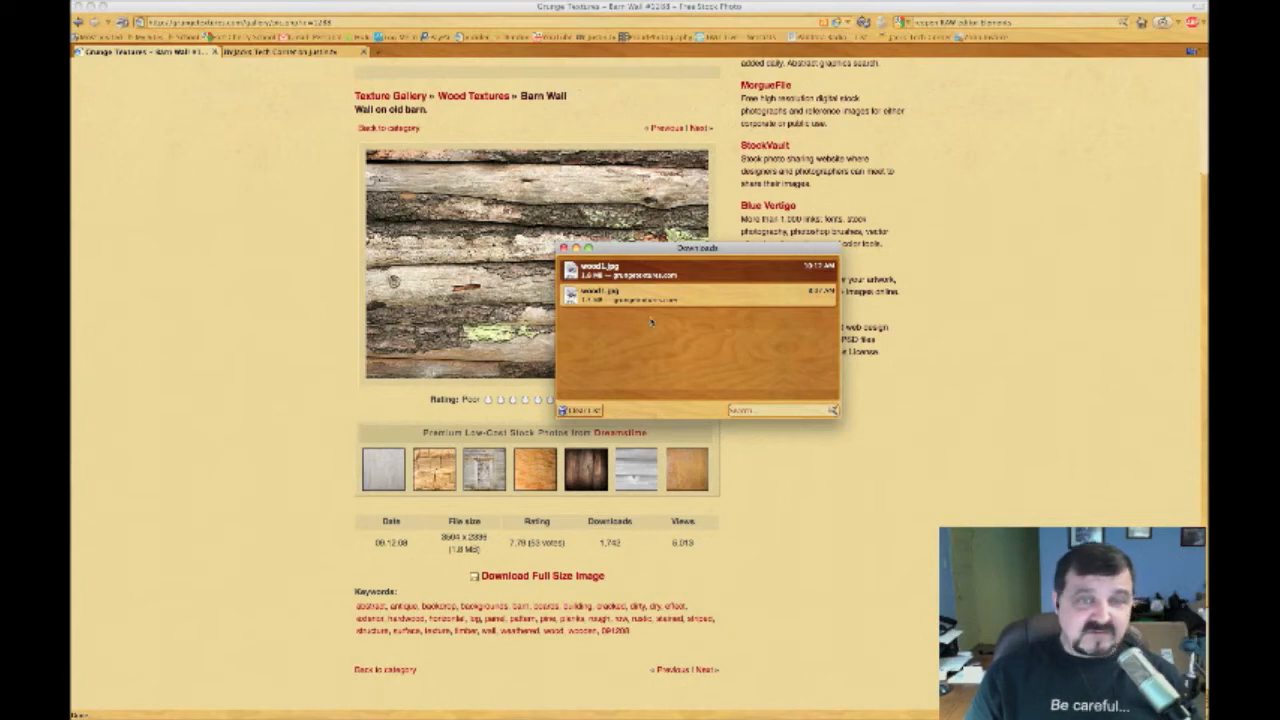
Move aside and close the Firefox downloads list
left_click_drag(646, 256, 578, 240)
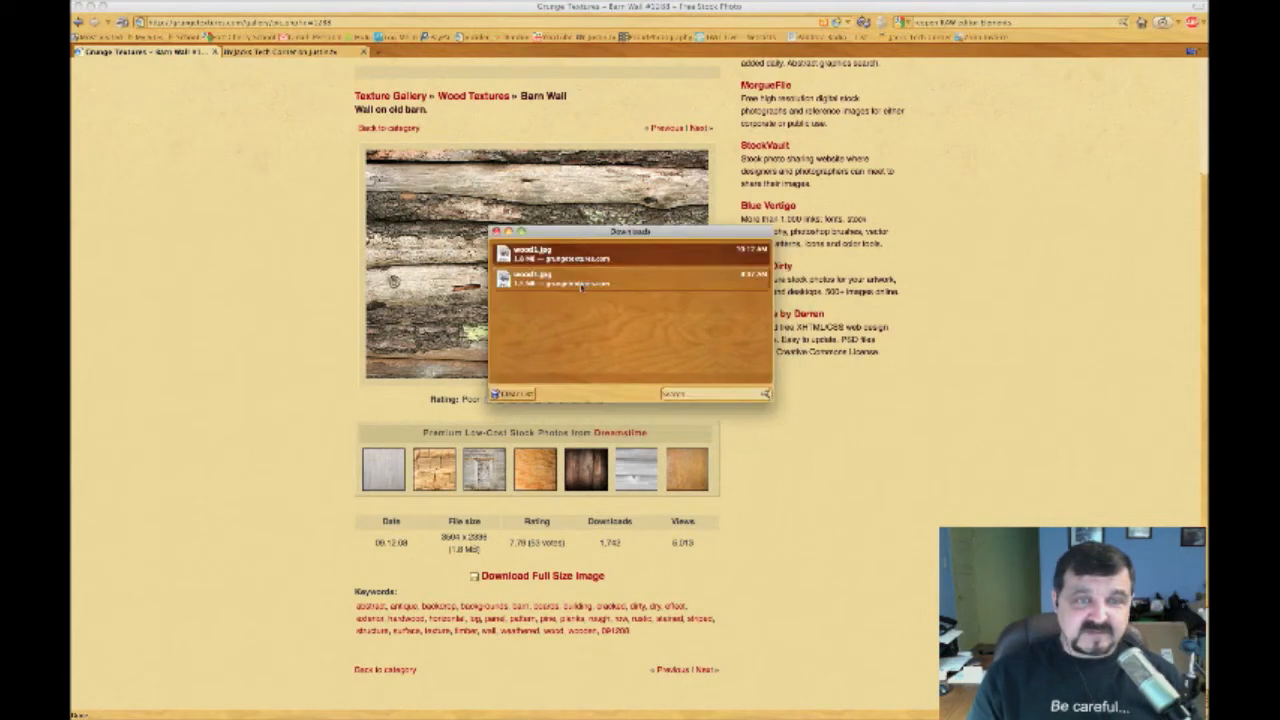
left_click(496, 233)
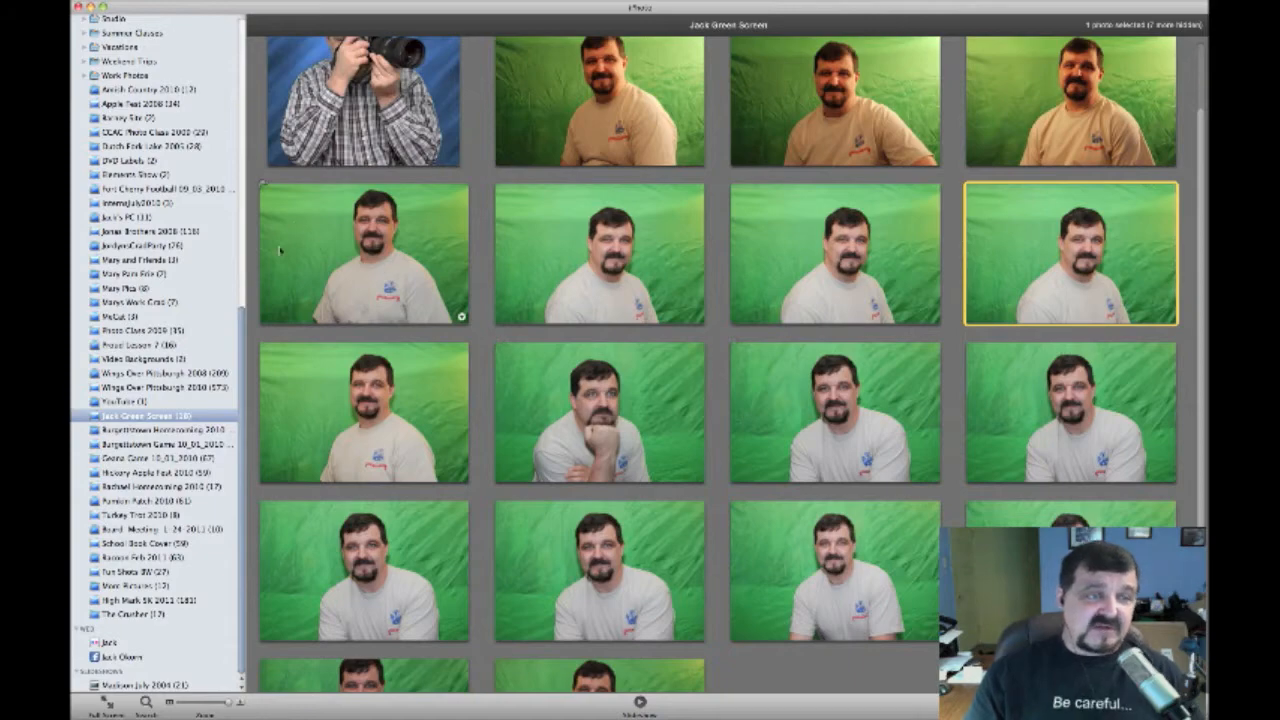
Import wood1.jpg from Pictures > Textures into the iPhoto library using File > Import to Library
left_click_drag(244, 361, 250, 60)
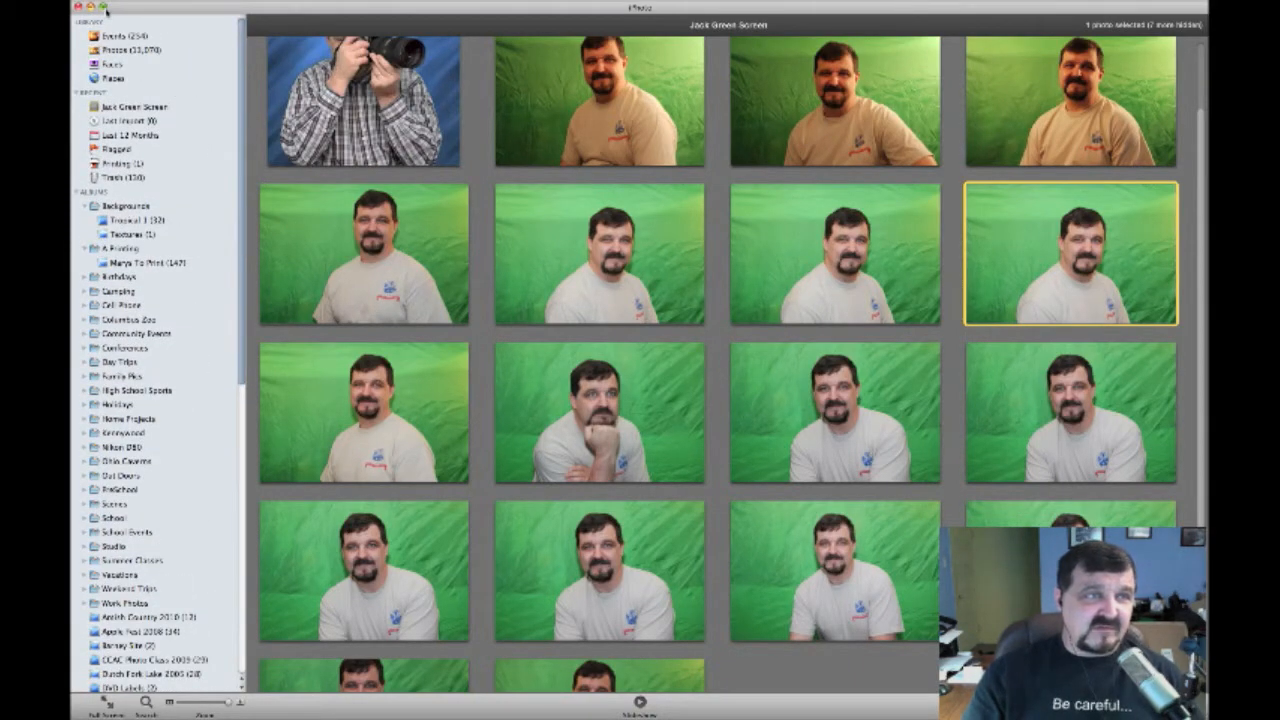
left_click(74, 2)
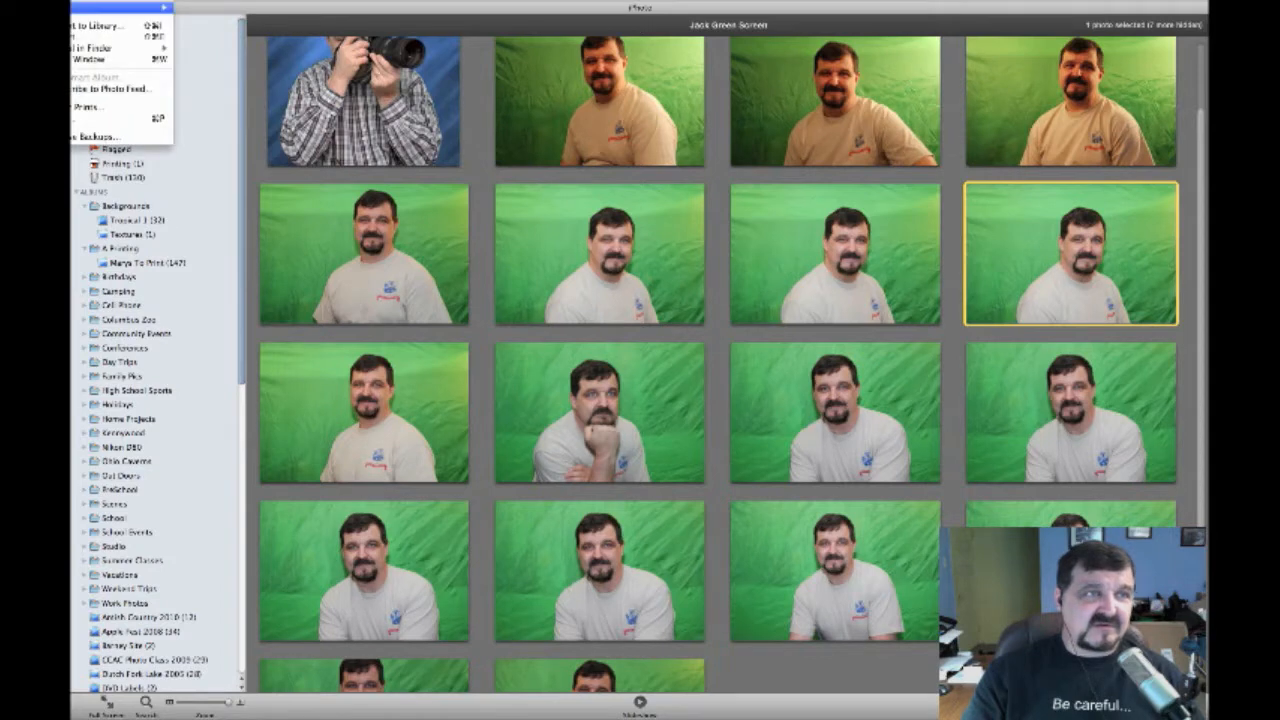
mouse_move(82, 8)
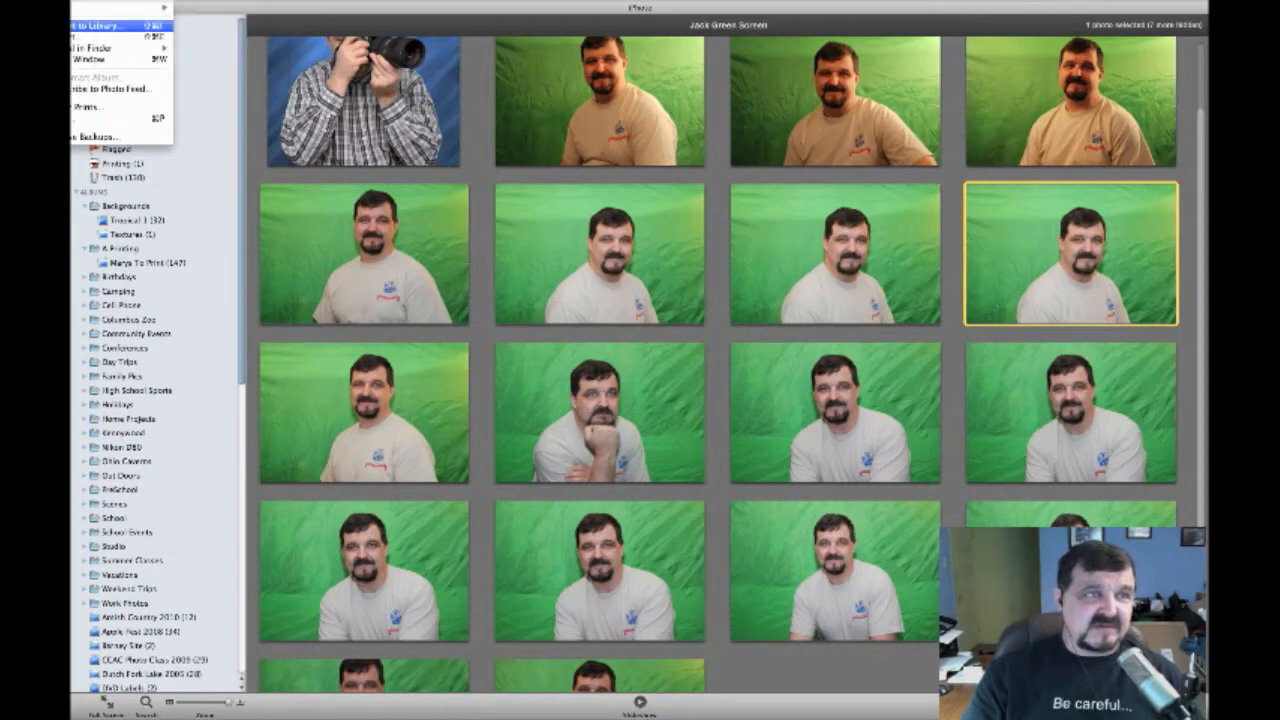
left_click(74, 26)
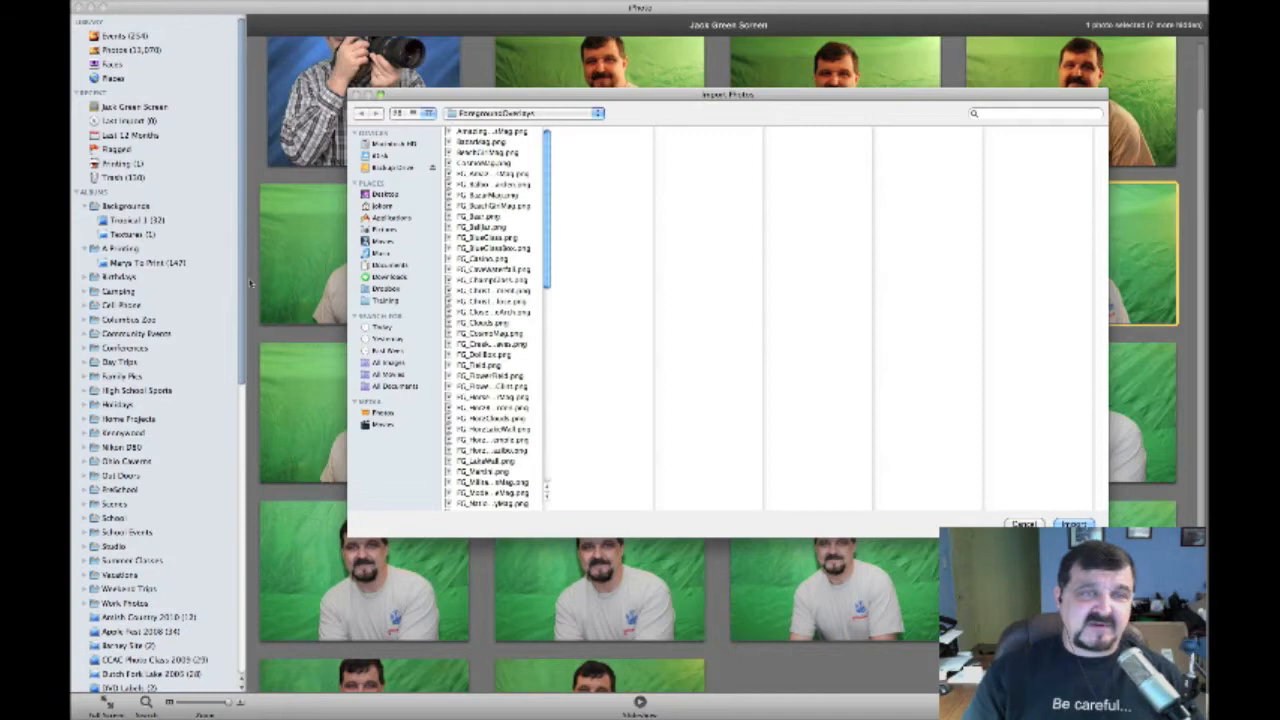
left_click(382, 230)
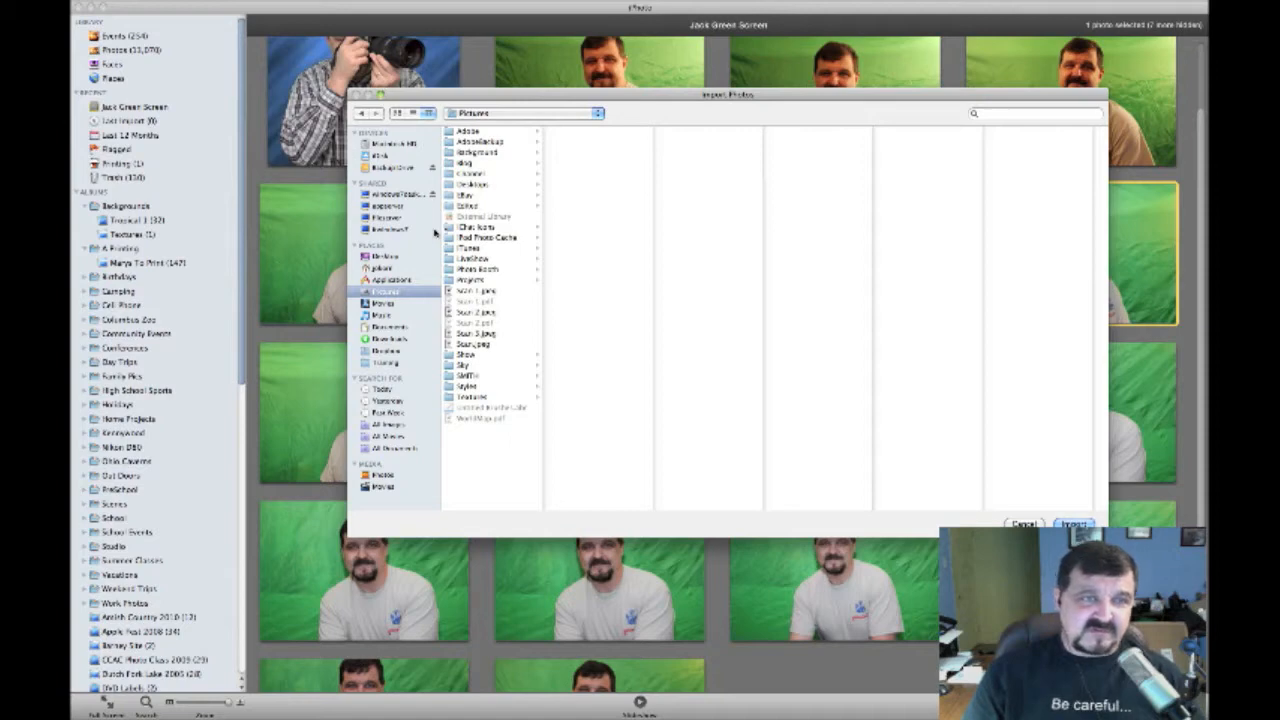
left_click(472, 398)
left_click(587, 131)
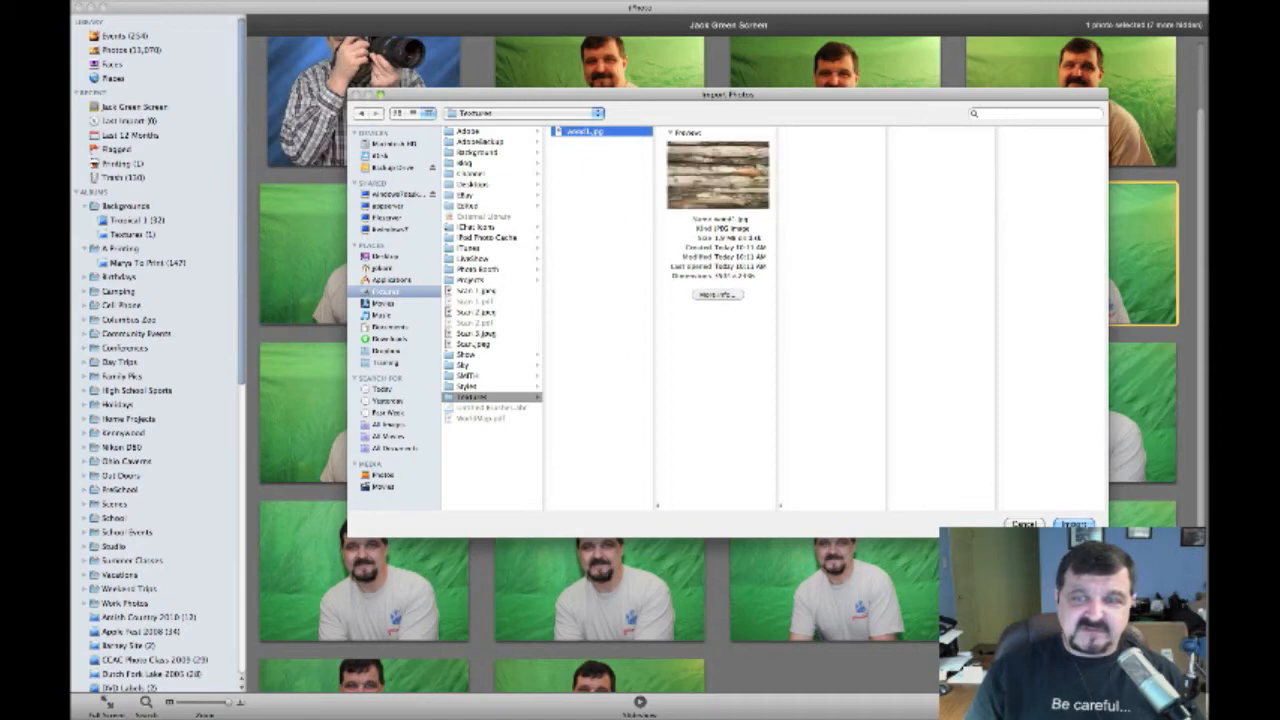
left_click(1073, 524)
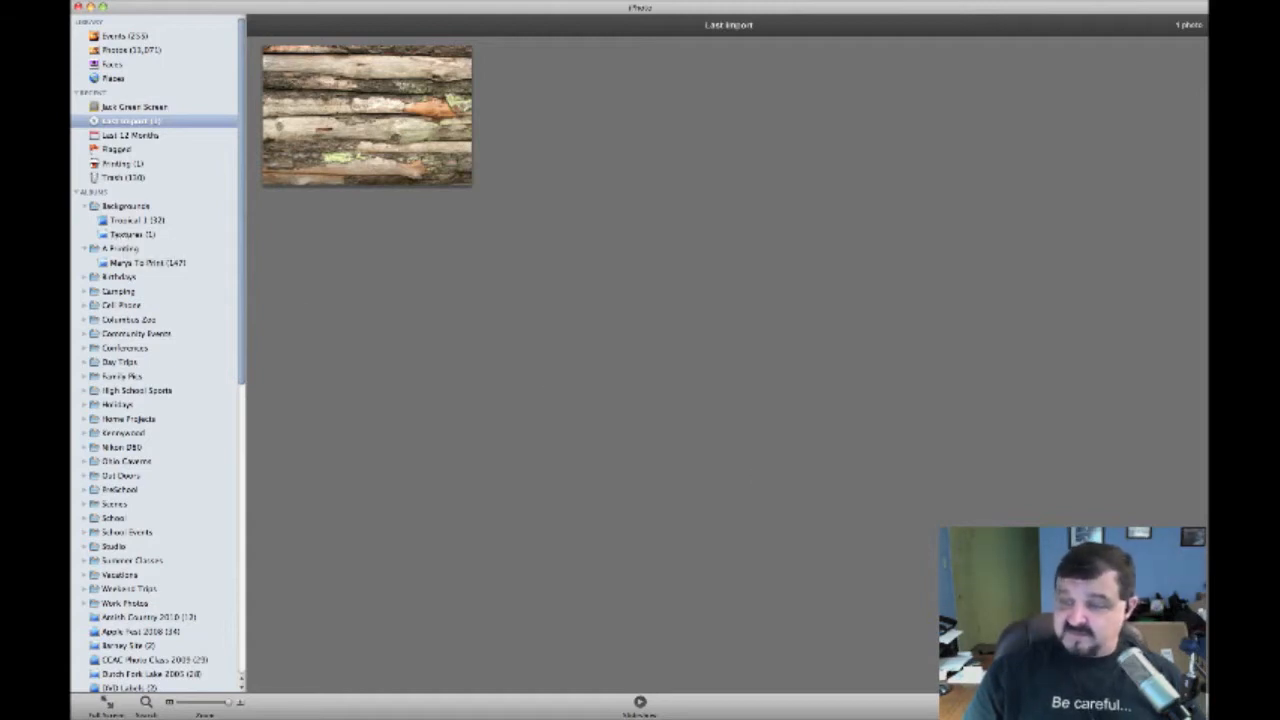
key("super+Tab")
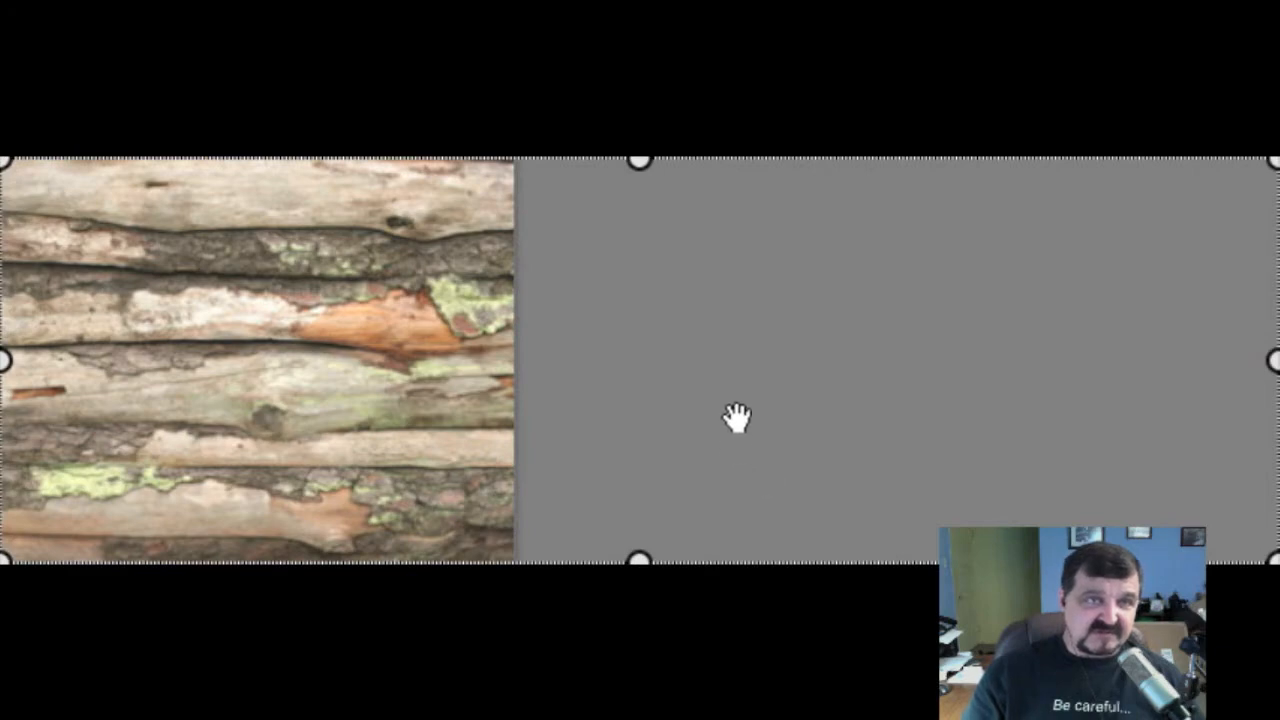
left_click_drag(737, 417, 4, 236)
left_click_drag(494, 379, 632, 498)
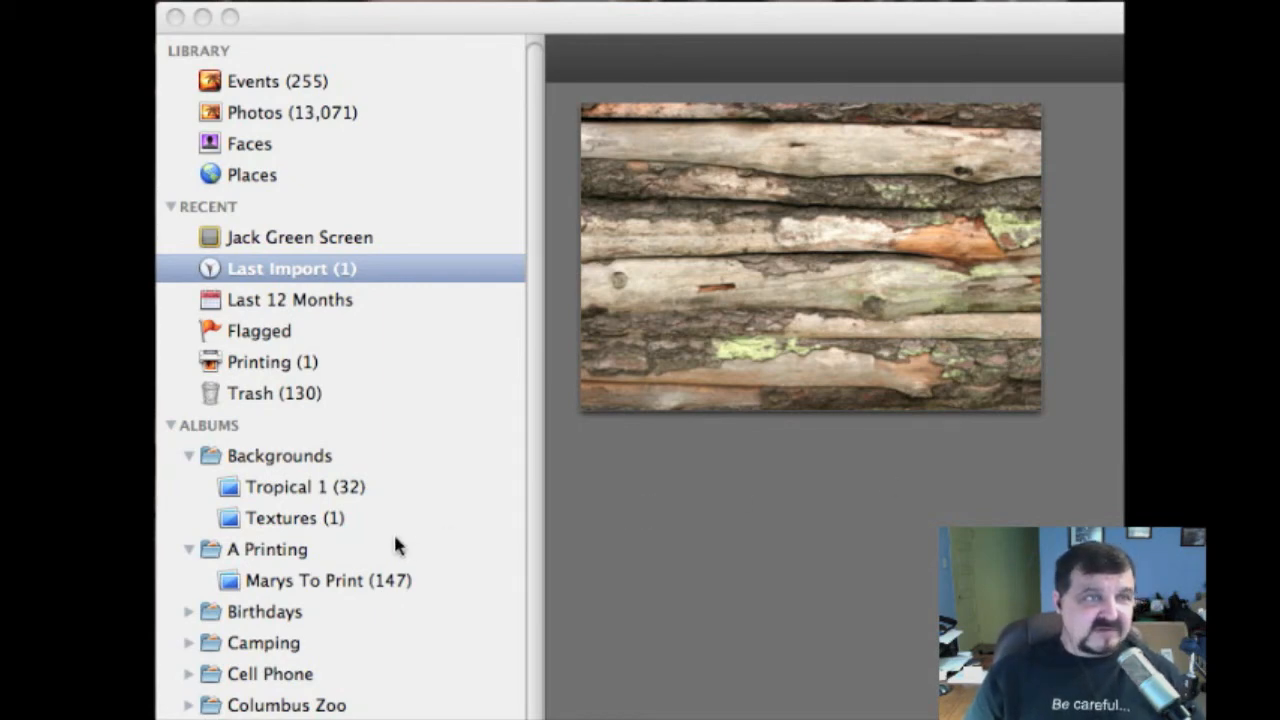
Drag the barn wall photo from Last Import onto the Textures album
left_click(290, 518)
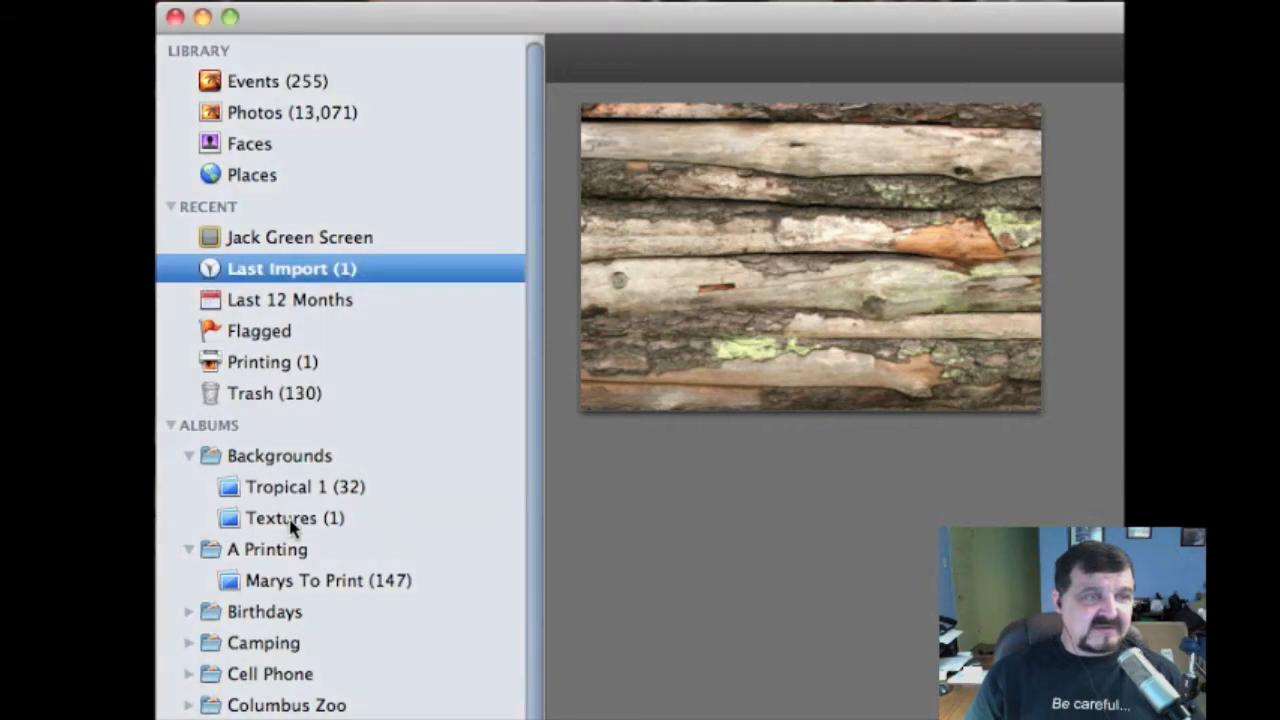
left_click(291, 522)
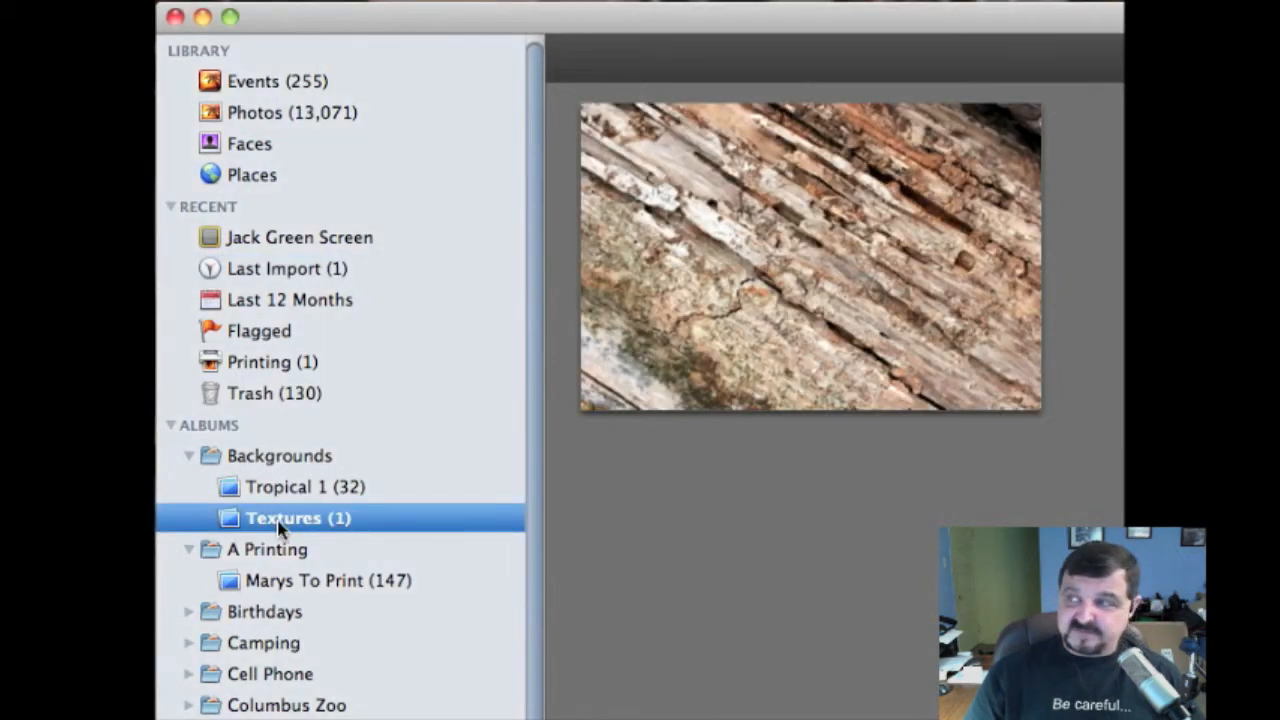
left_click(708, 323)
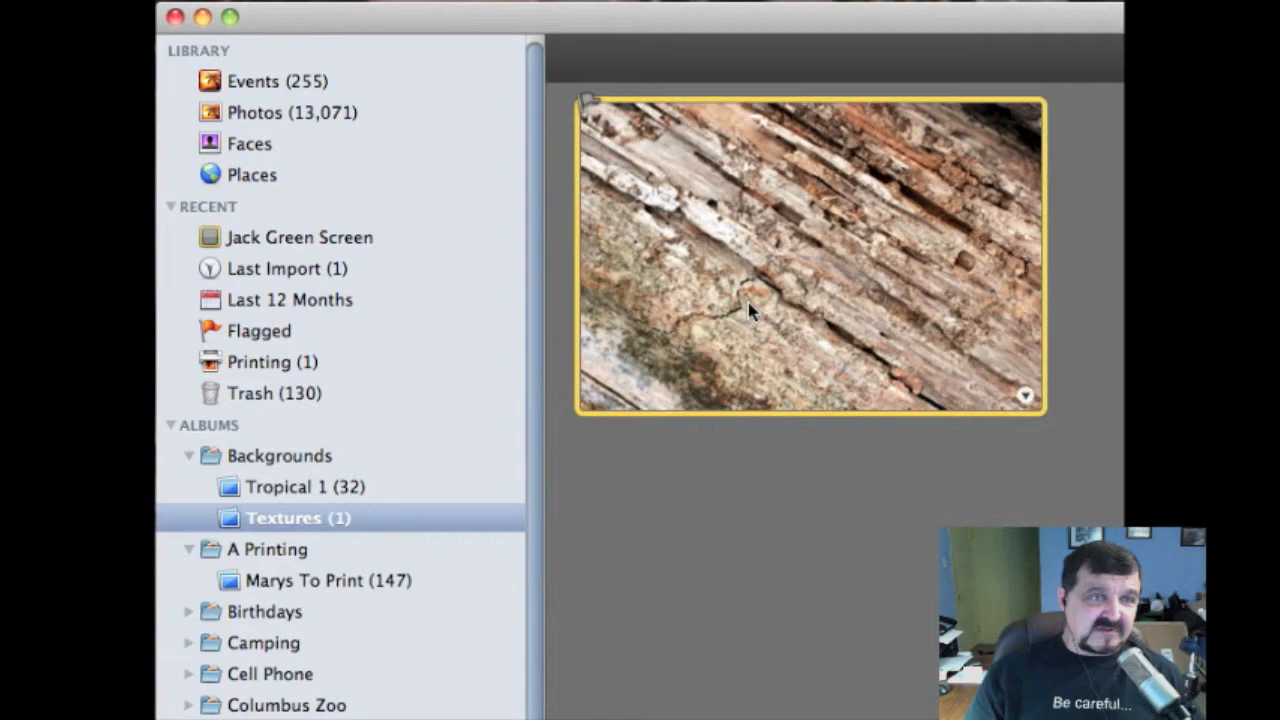
left_click_drag(764, 300, 300, 520)
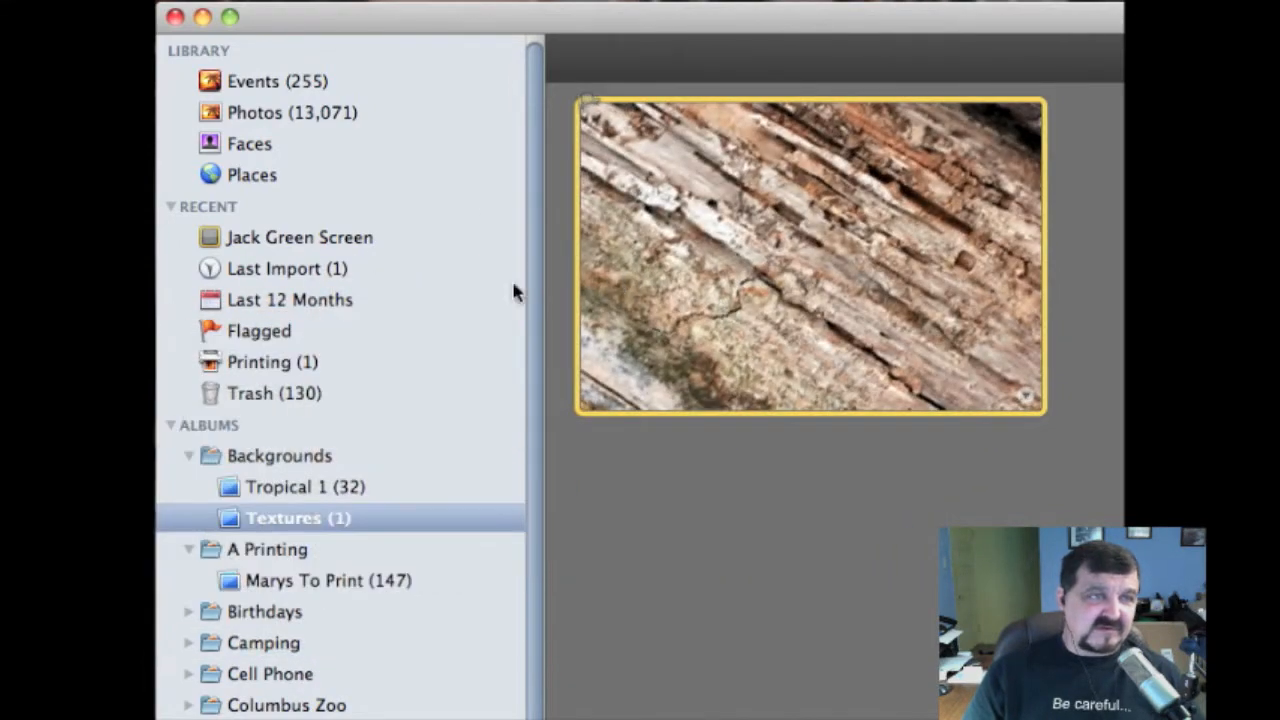
left_click(285, 274)
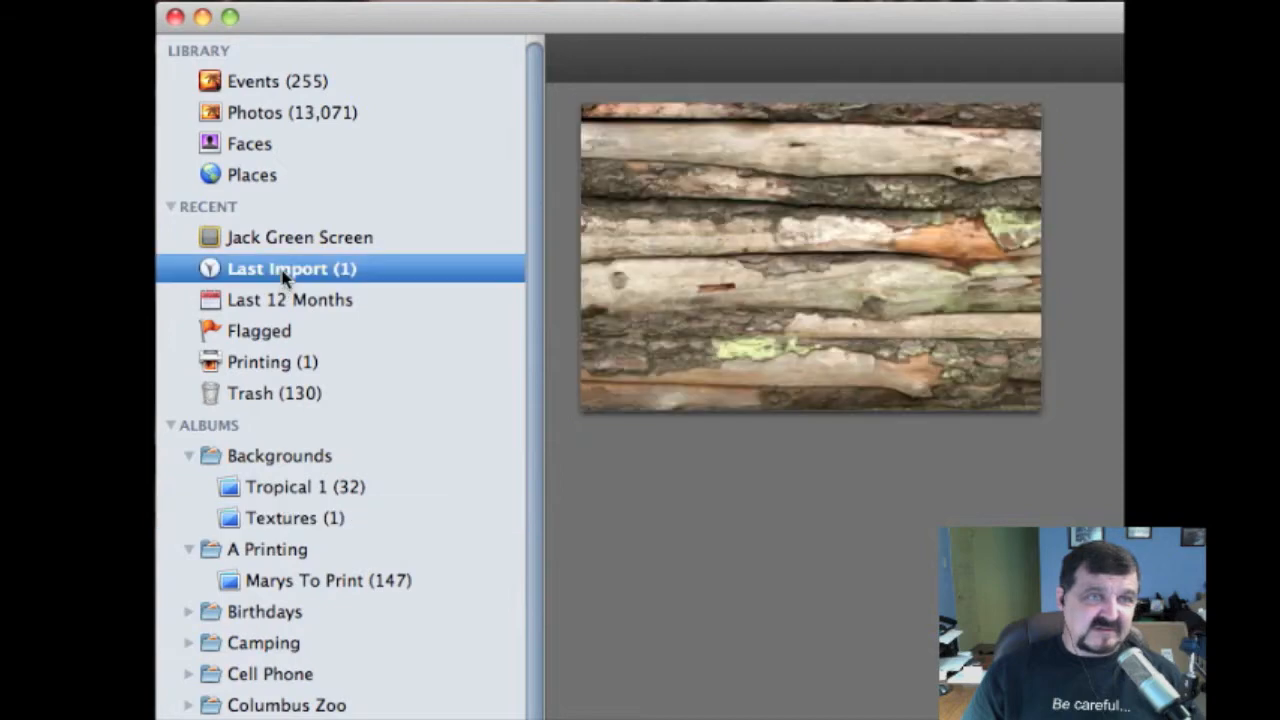
left_click_drag(818, 268, 287, 524)
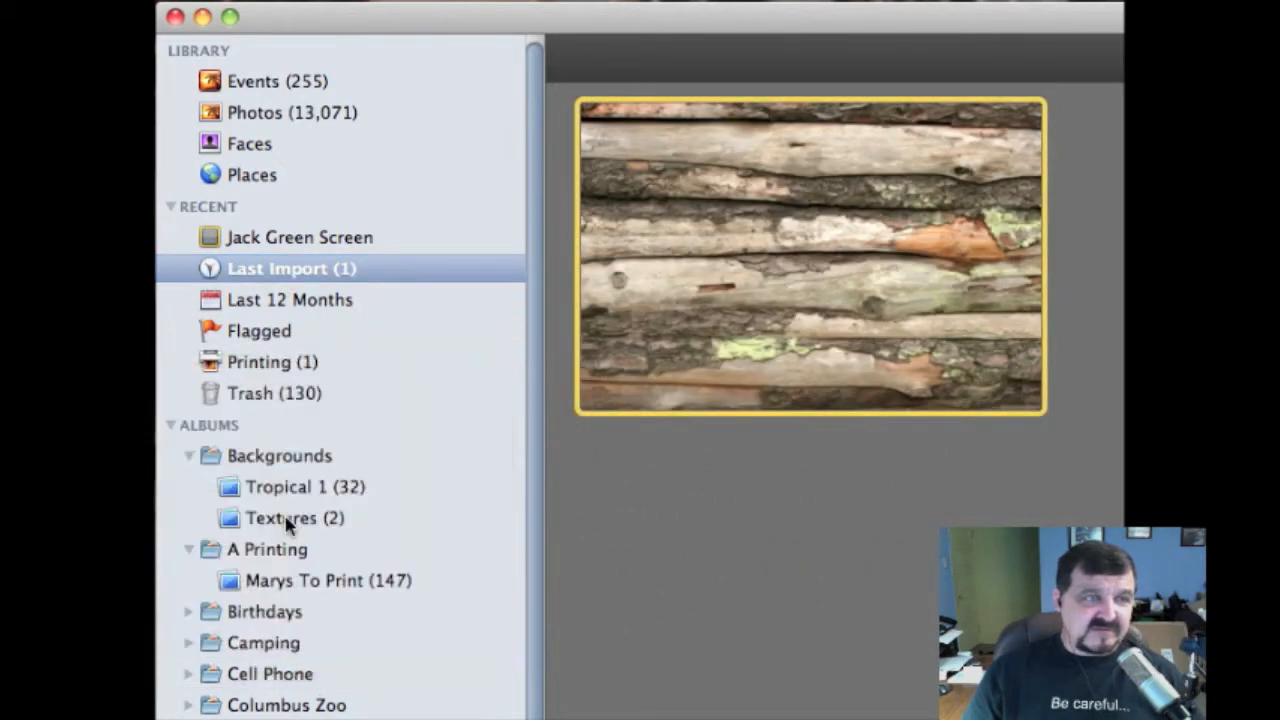
Open the Textures album and check its barn wall and diagonal wood photos
left_click(287, 520)
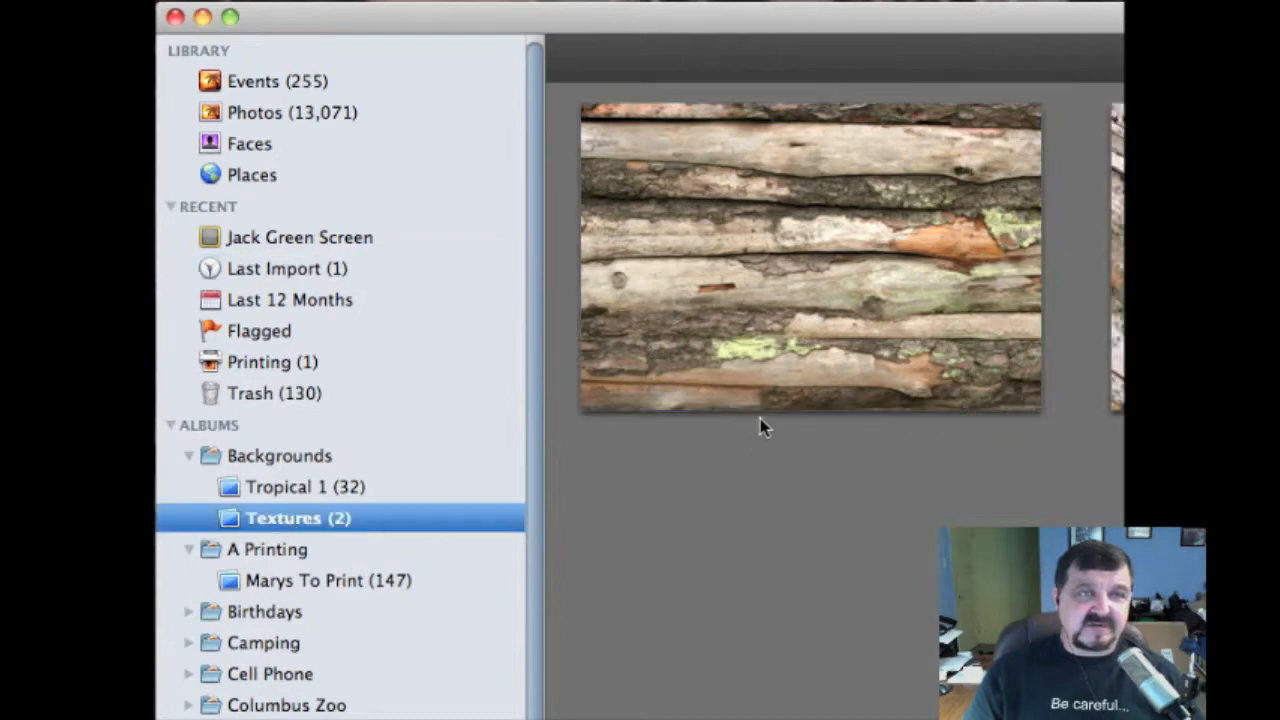
left_click(760, 331)
left_click(1190, 330)
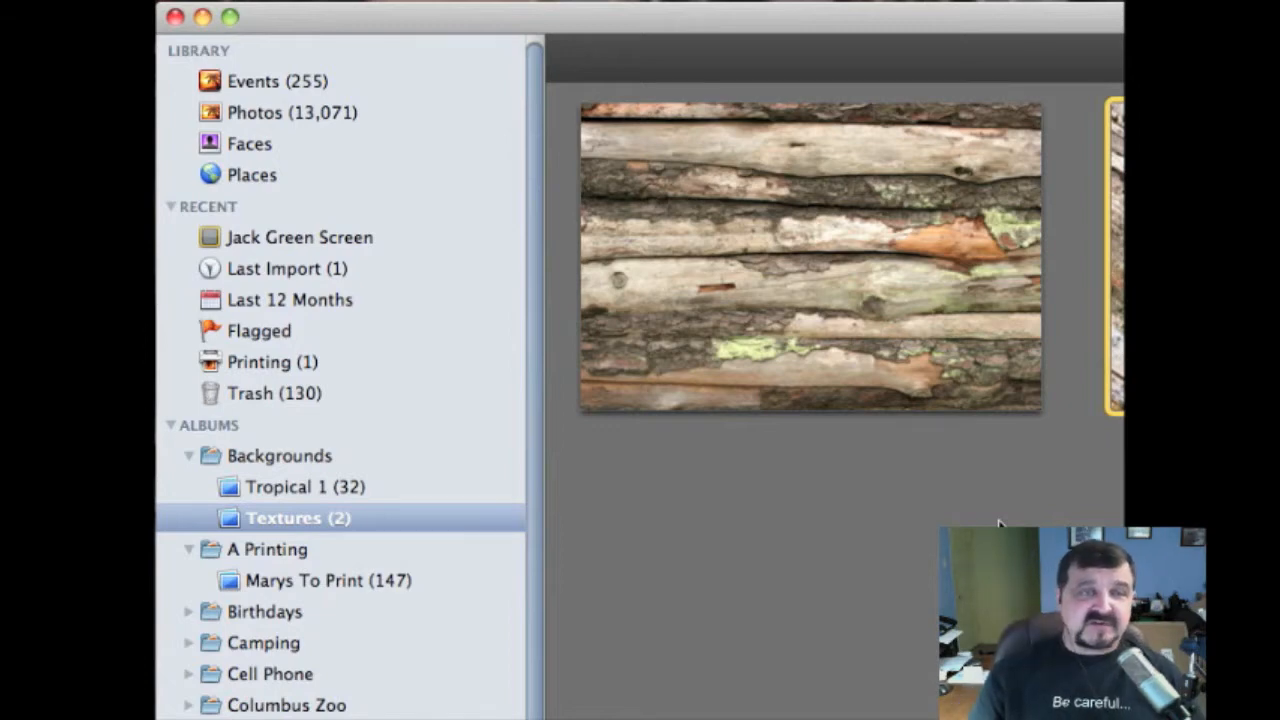
left_click(911, 327)
left_click(1180, 330)
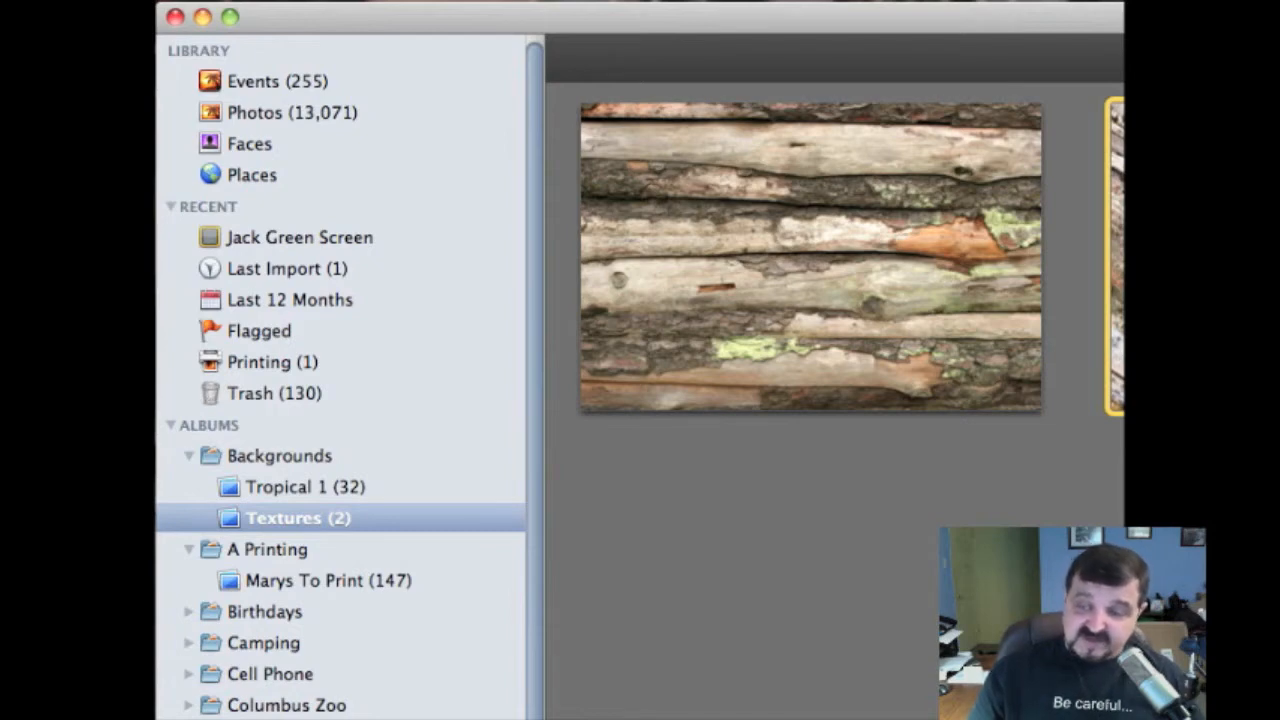
key("super+Tab")
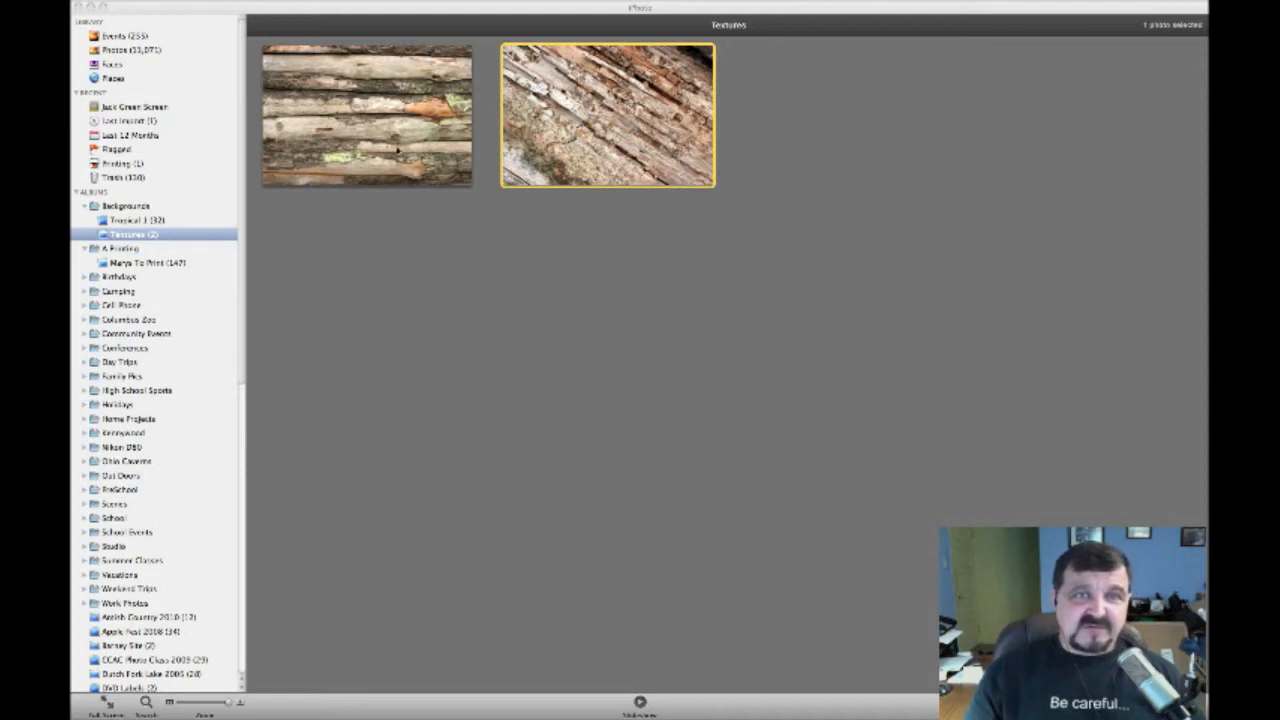
Send the barn wall thumbnail to Photoshop Elements via Edit in External Editor
left_click(390, 148)
left_click(383, 147)
right_click(381, 146)
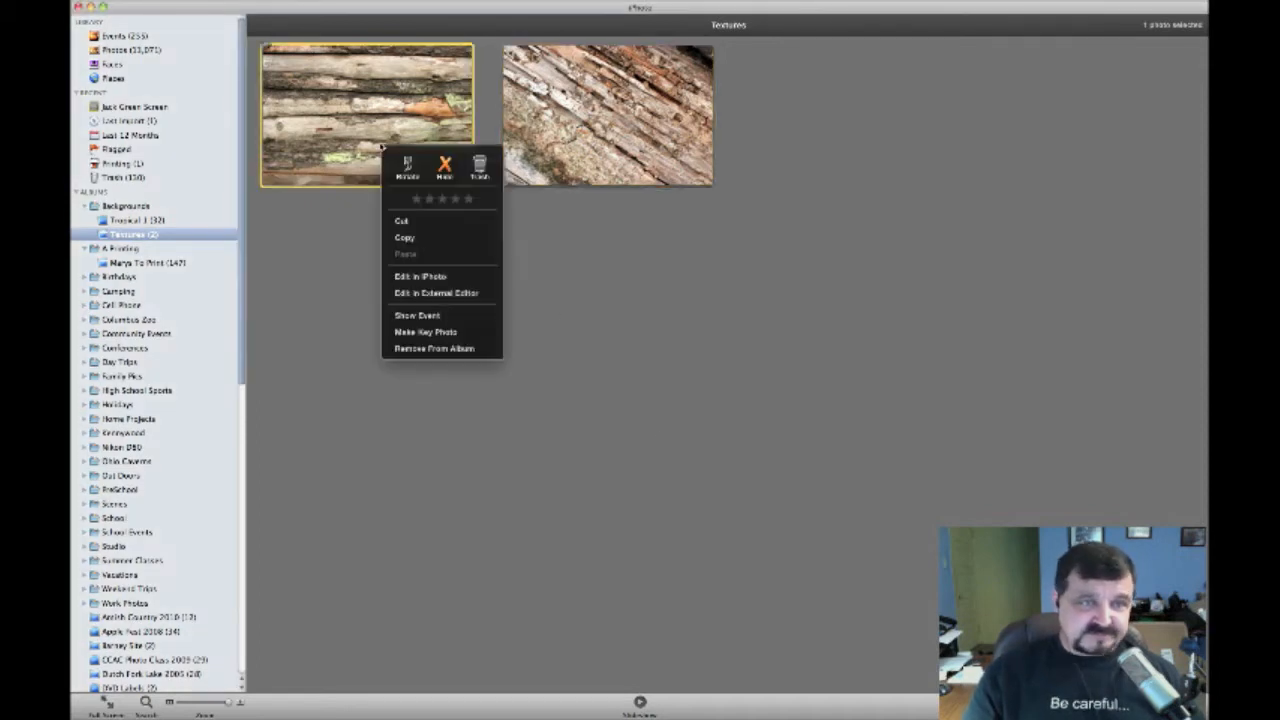
left_click(420, 293)
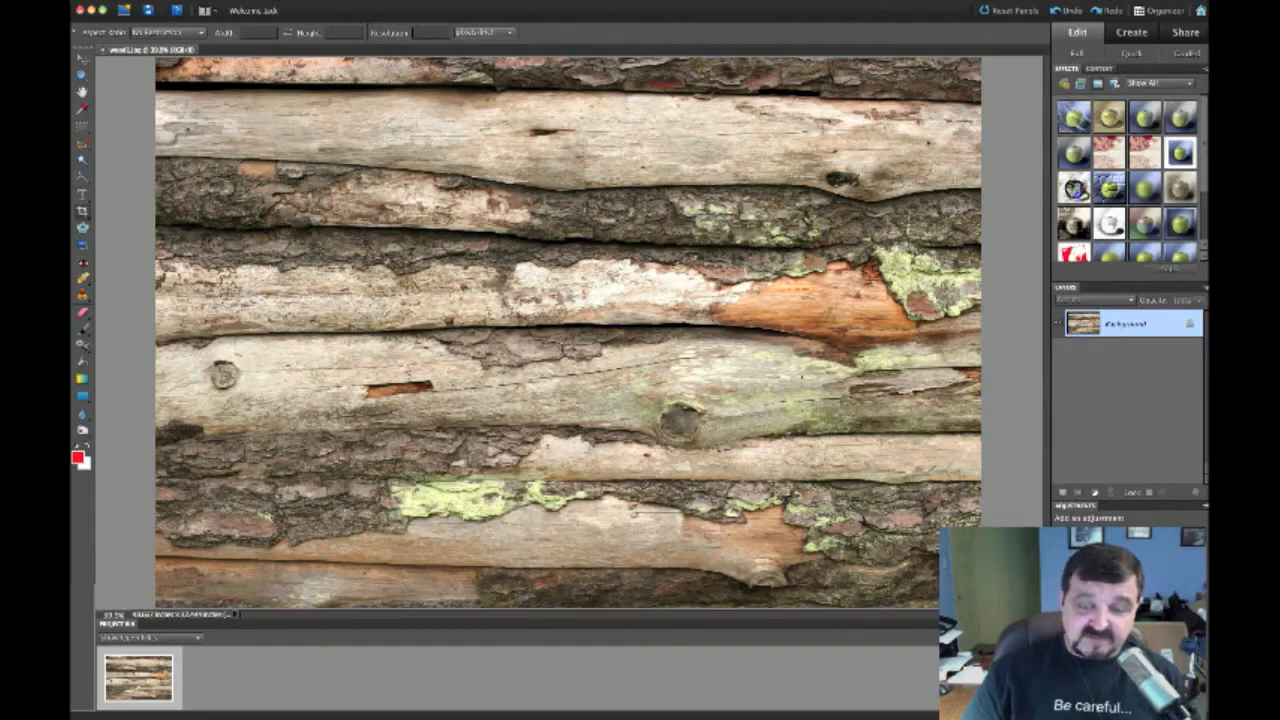
Find the bird-on-bare-branches photo in the Columbus Zoo album and open it in the external editor
key("super+Tab")
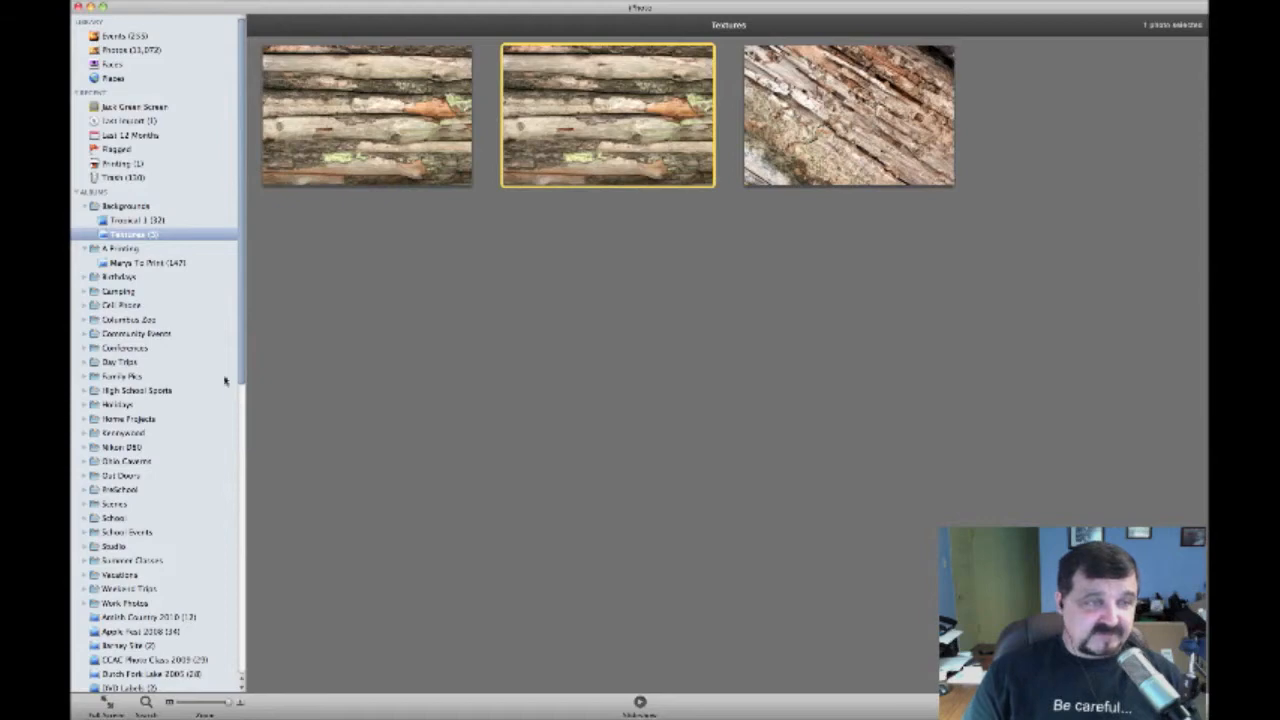
scroll(205, 346, "down", 2)
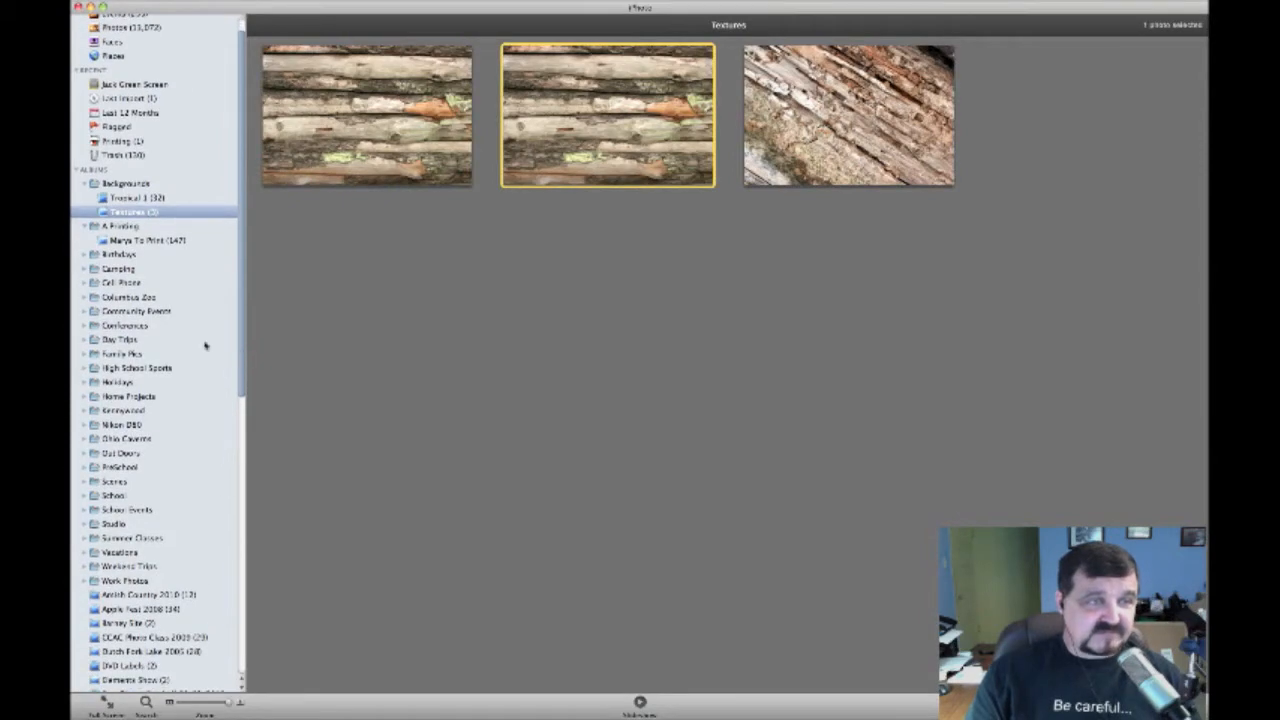
left_click(135, 299)
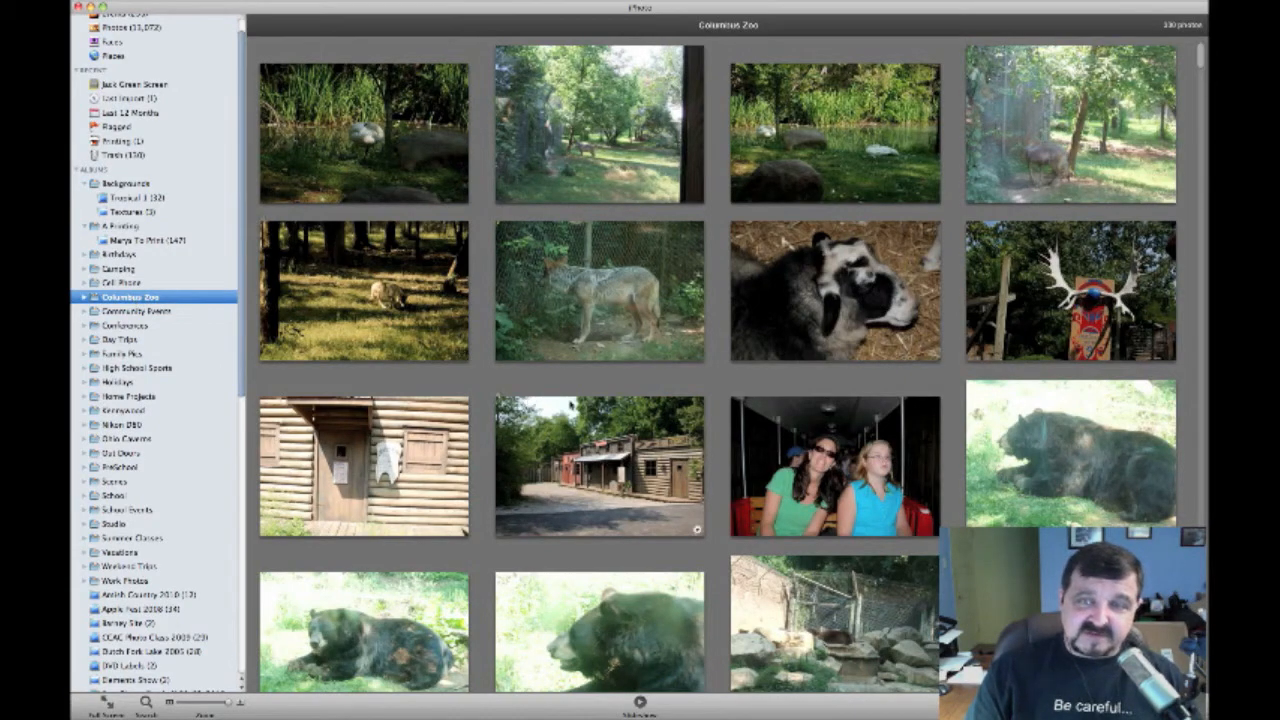
scroll(570, 405, "down", 10)
scroll(570, 405, "up", 8)
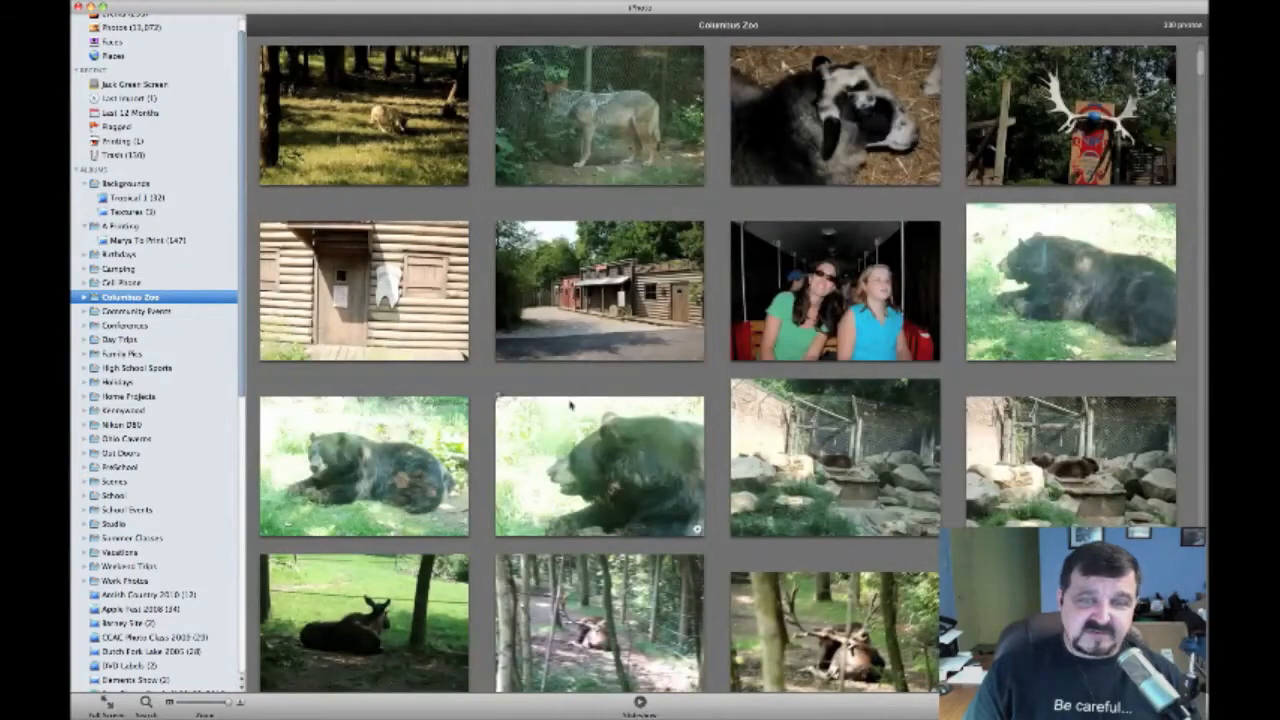
scroll(570, 405, "down", 4)
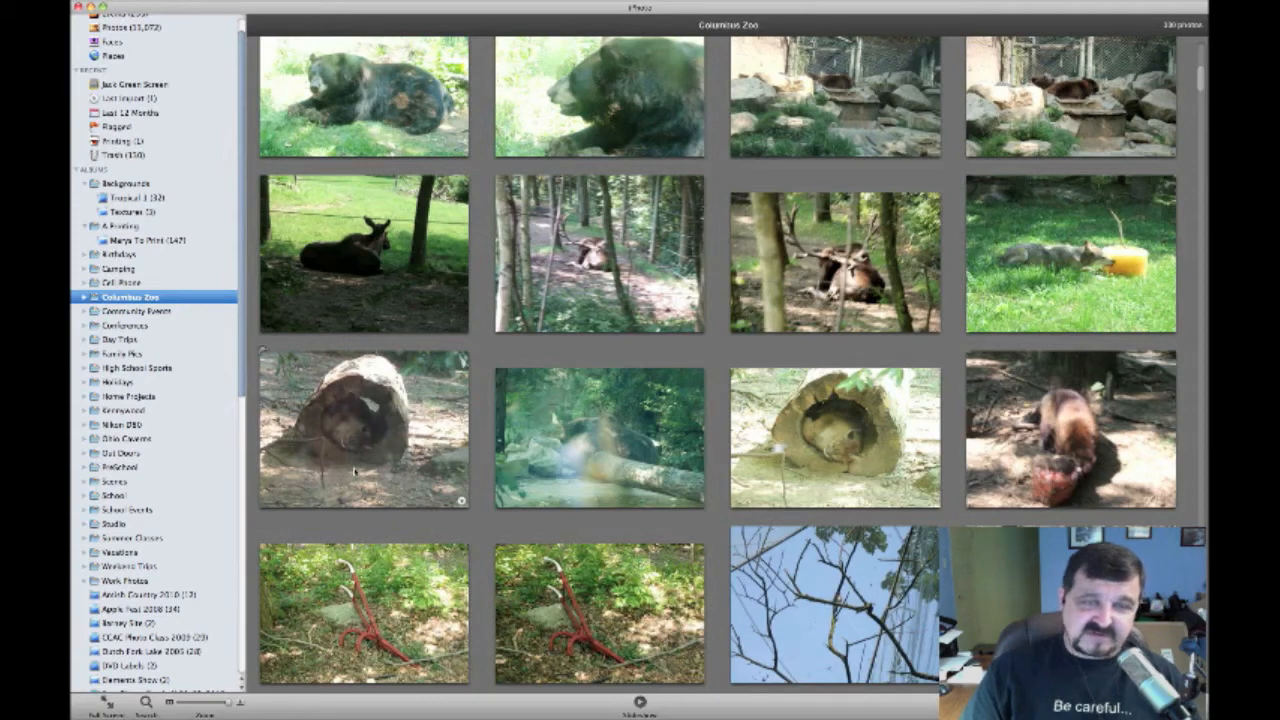
scroll(418, 466, "down", 10)
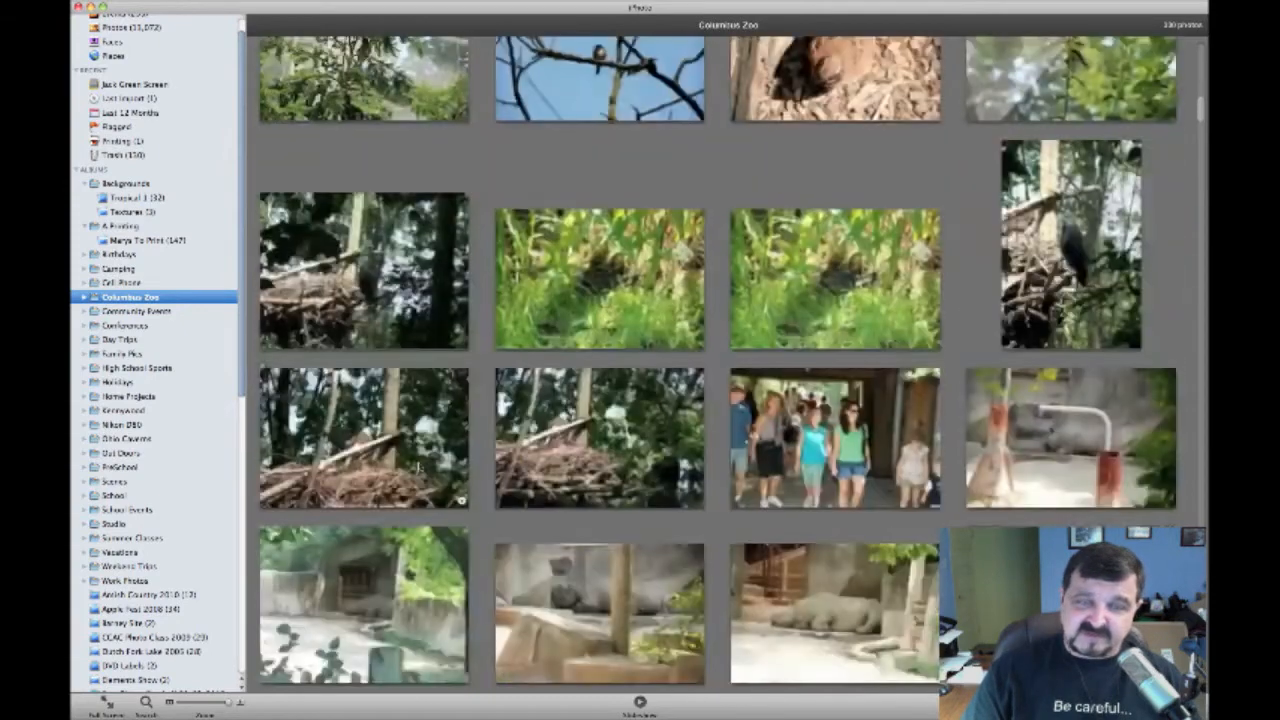
scroll(400, 450, "up", 5)
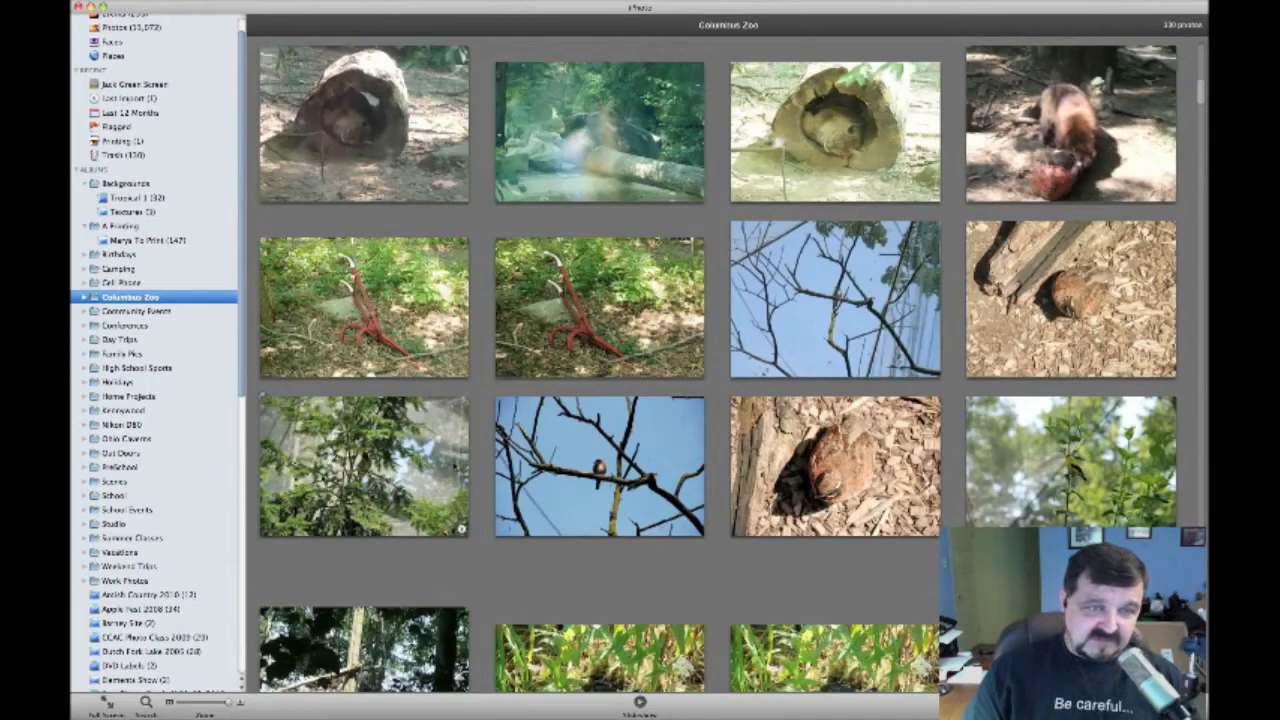
left_click(605, 468)
right_click(609, 470)
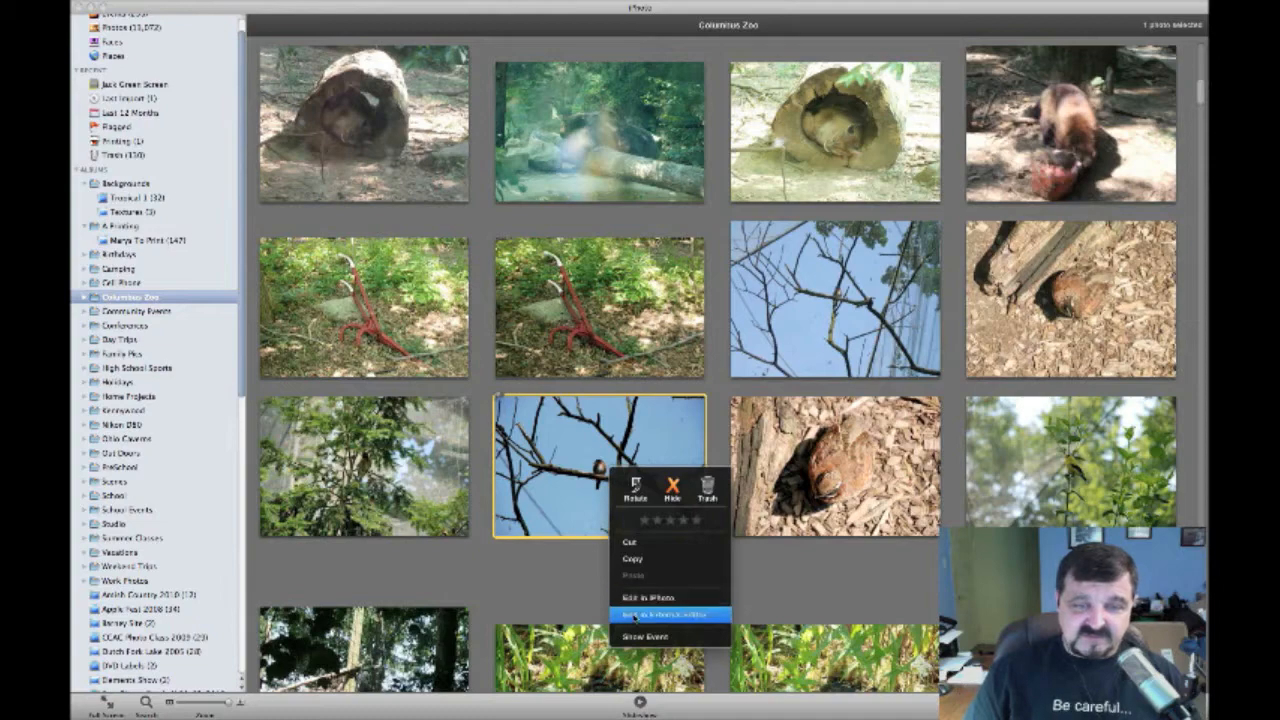
left_click(633, 617)
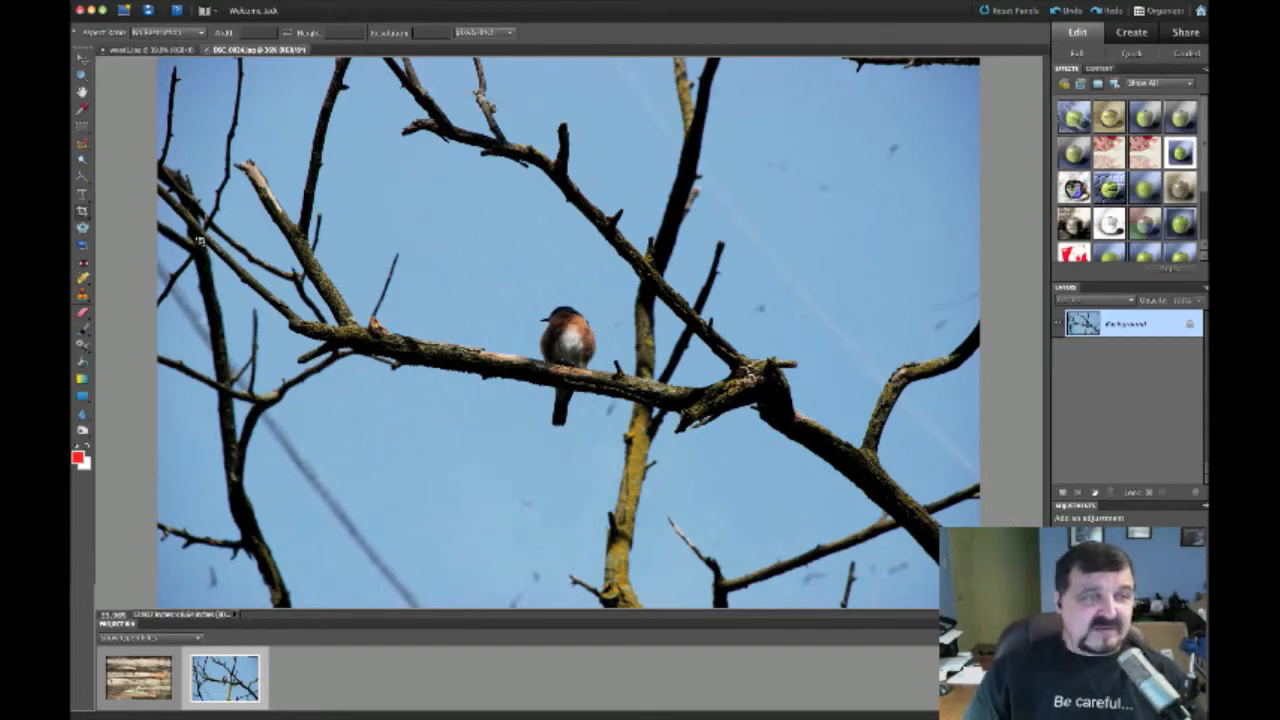
Select the Cookie Cutter tool and bring up the shape picker's list of shape sets
left_click(83, 230)
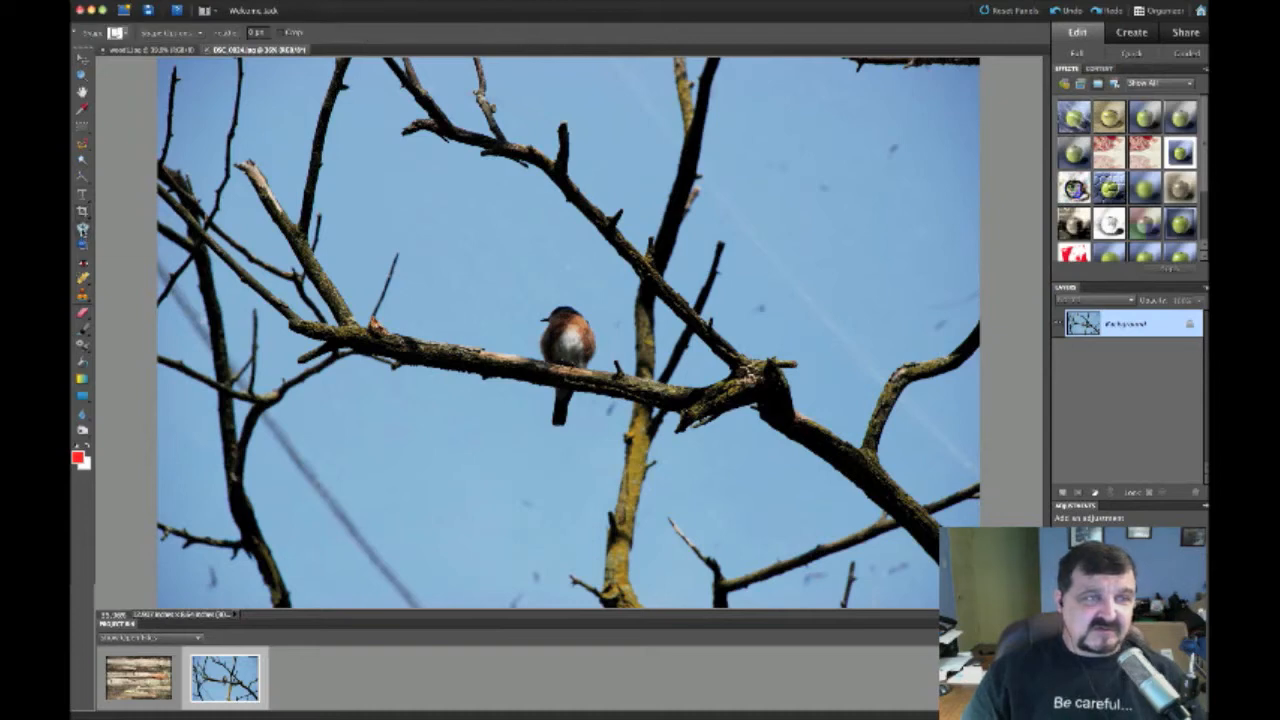
left_click(122, 33)
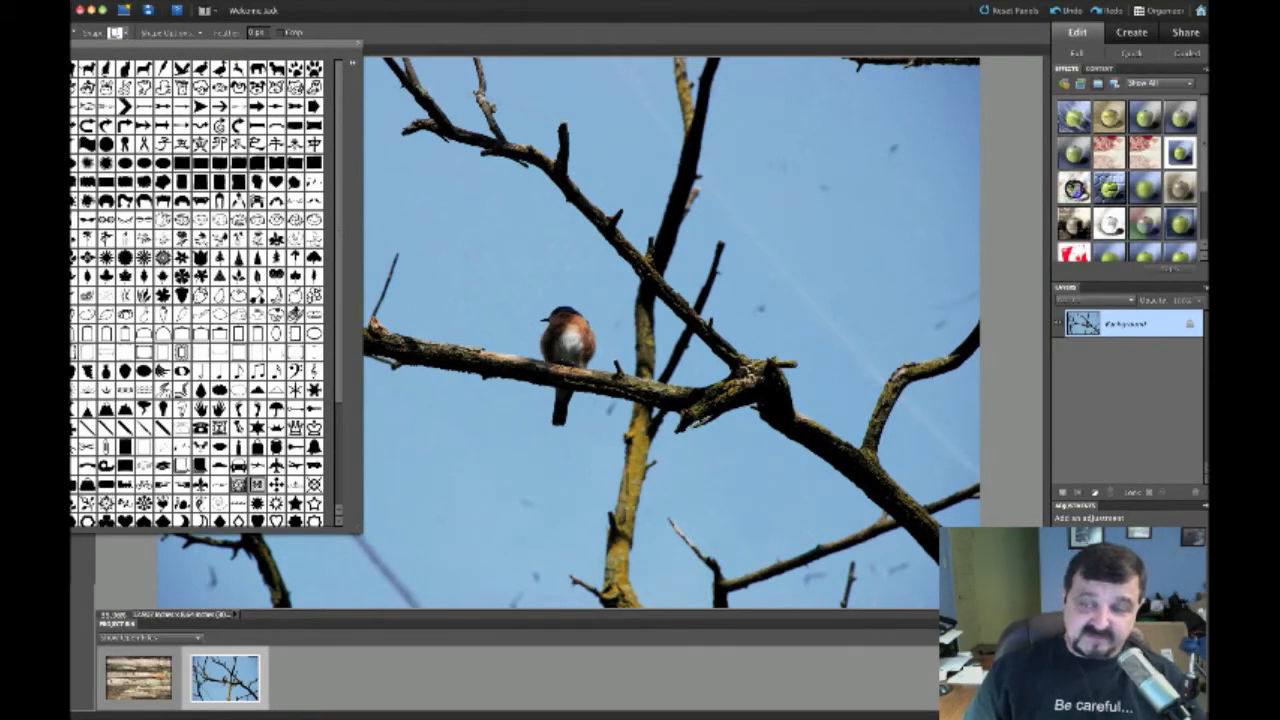
key("Escape")
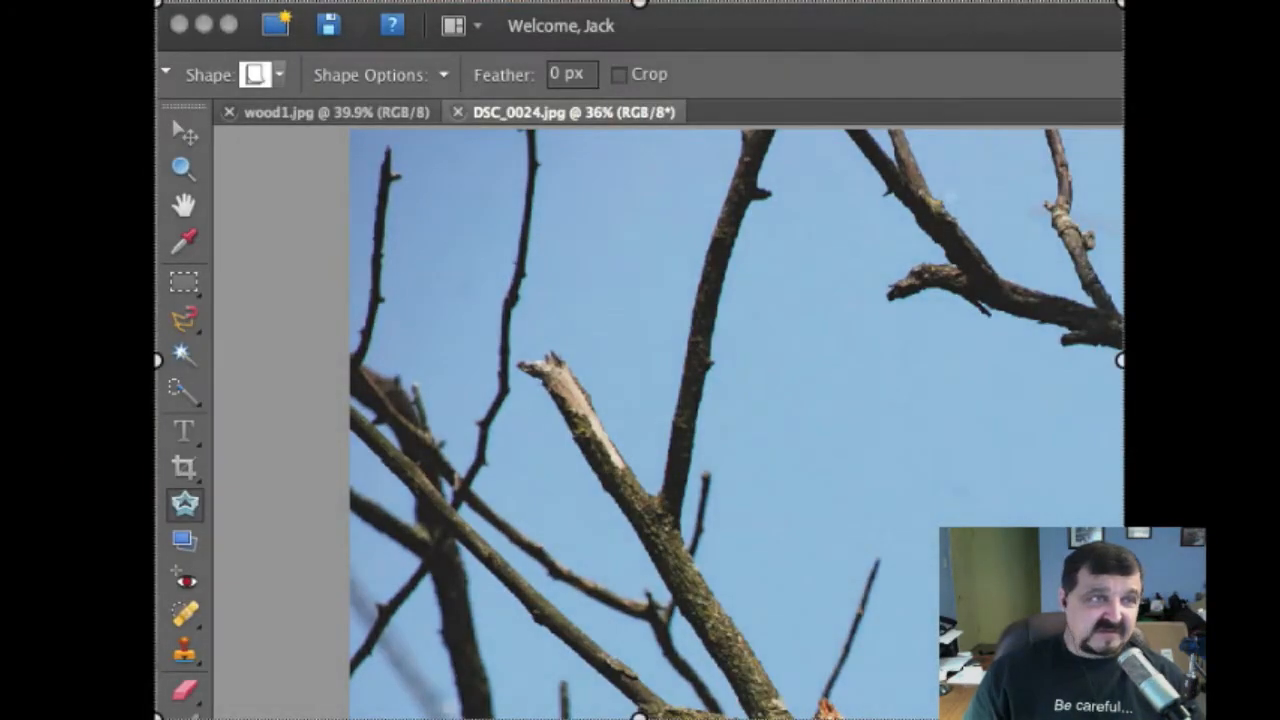
left_click_drag(714, 497, 623, 497)
left_click_drag(552, 717, 552, 719)
left_click_drag(1036, 611, 1172, 611)
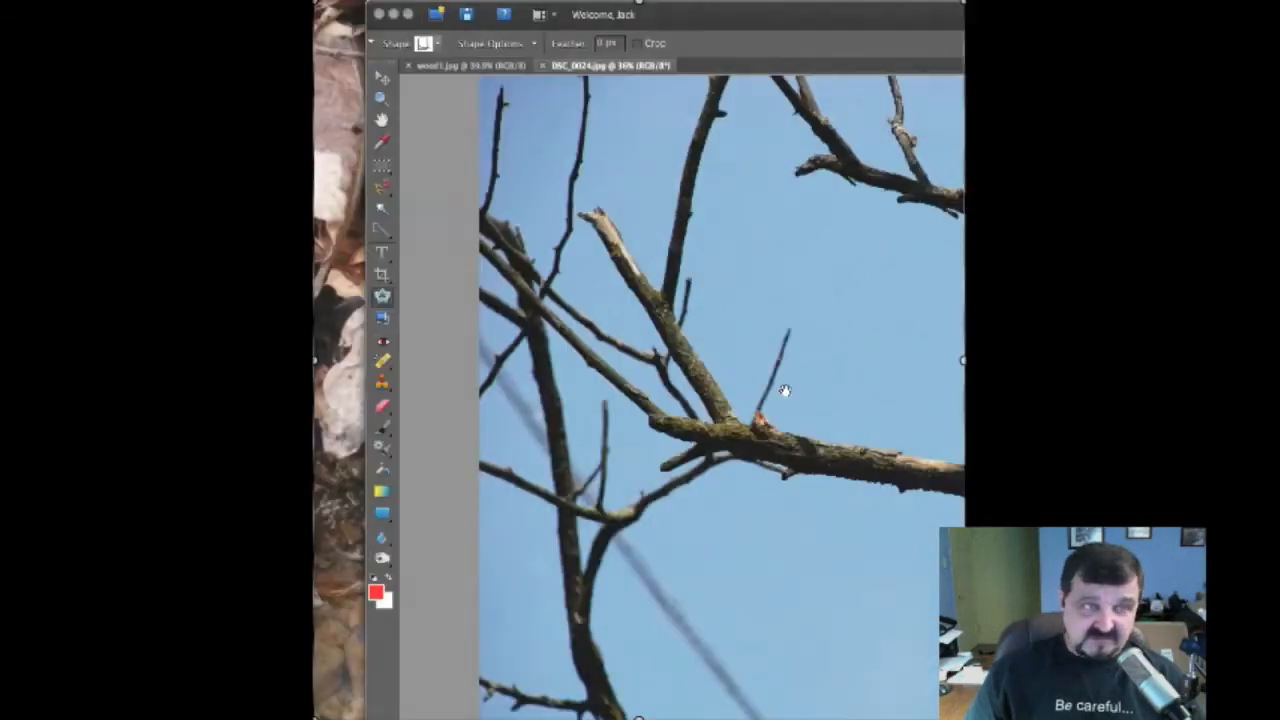
double_click(785, 391)
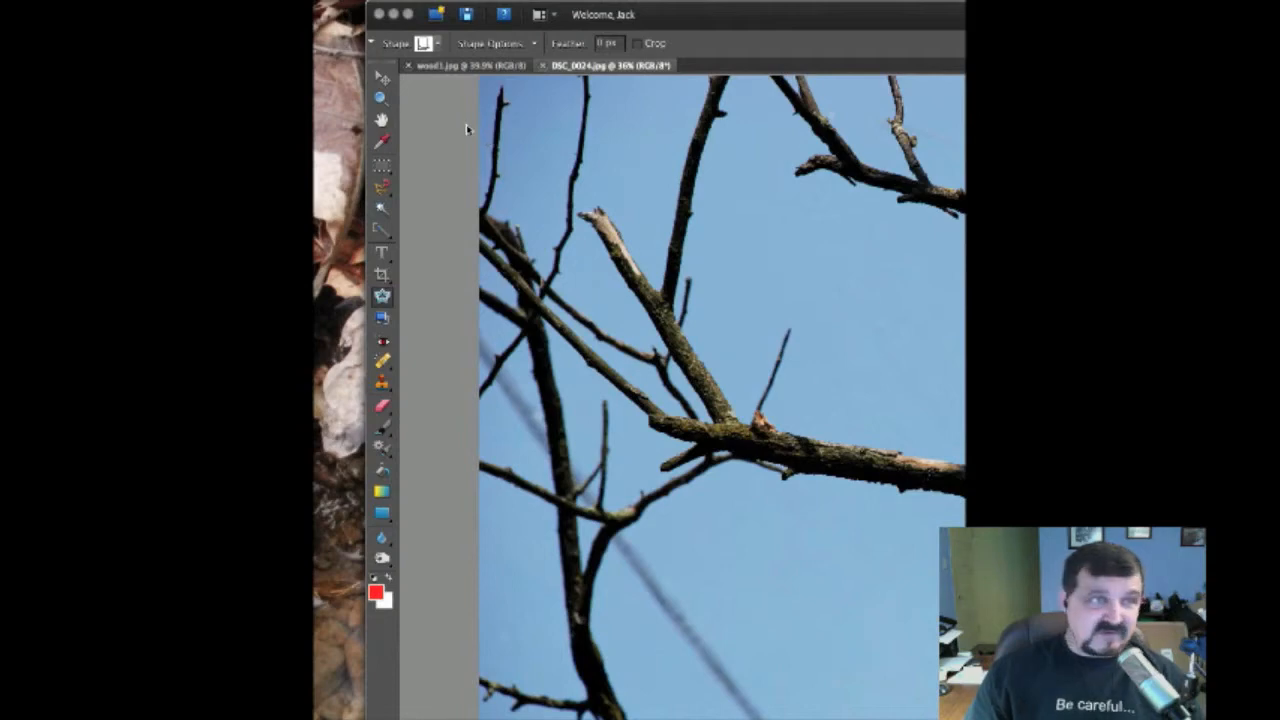
left_click(436, 45)
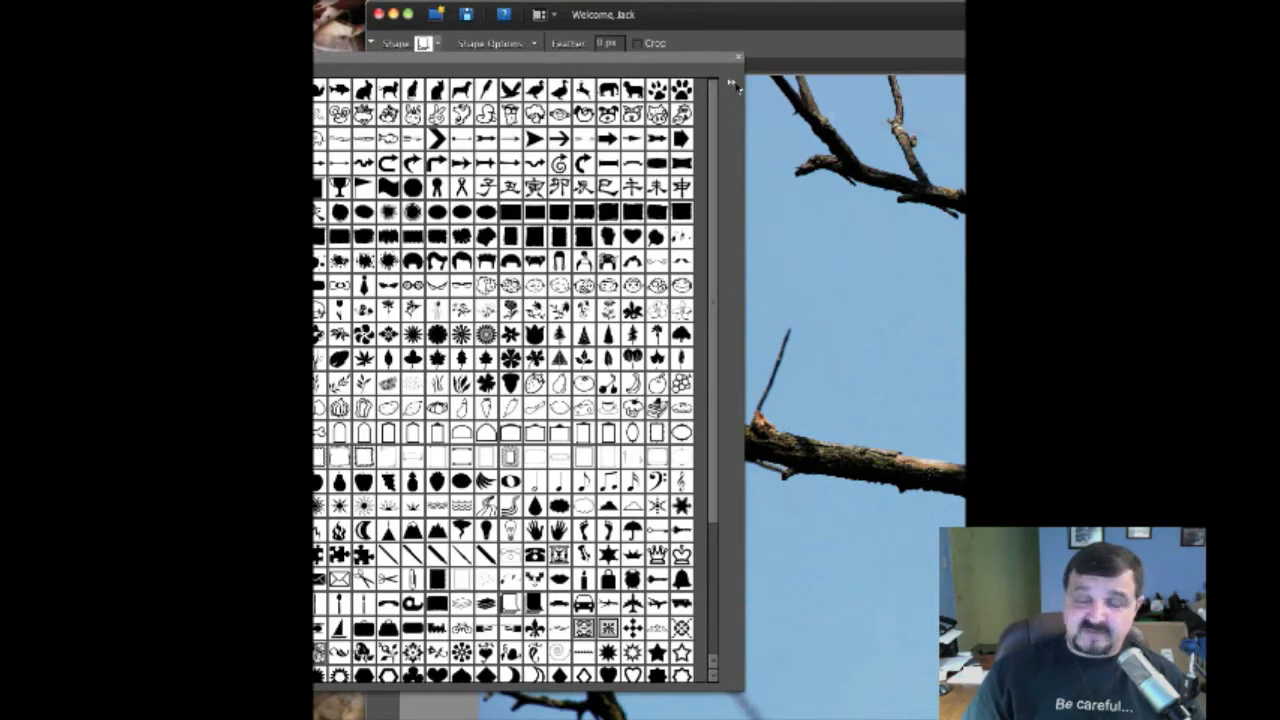
left_click(732, 88)
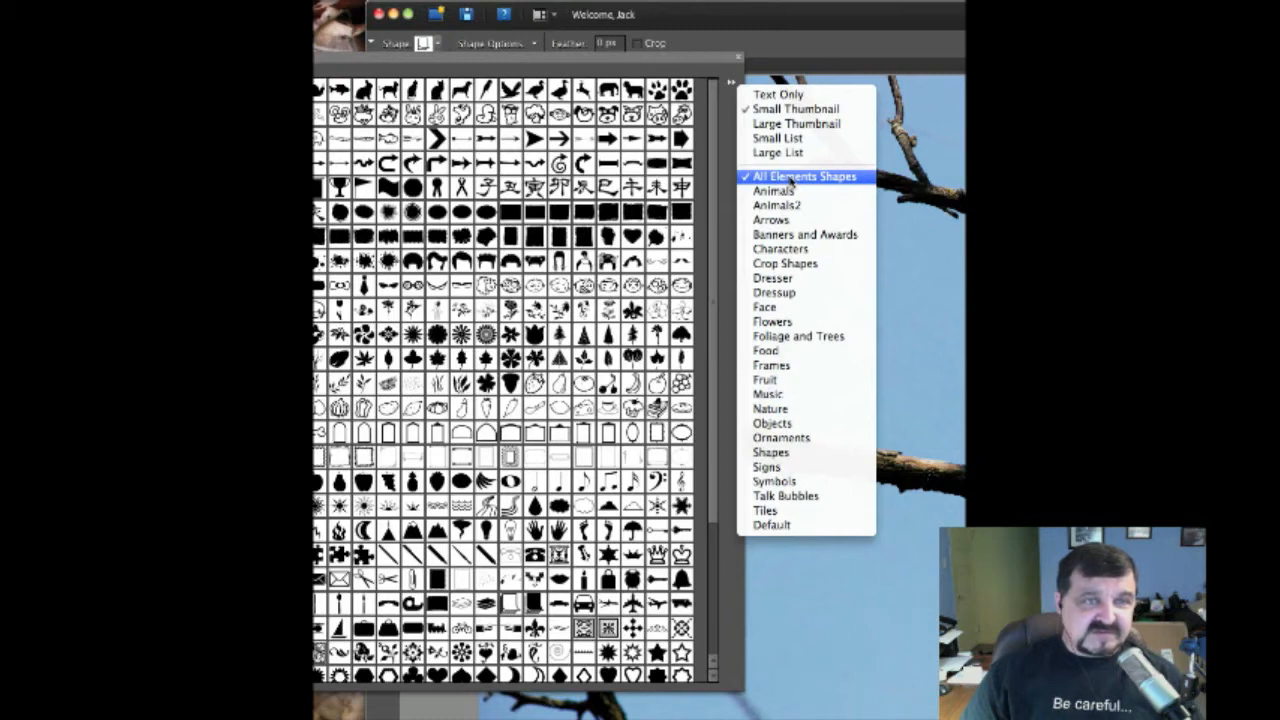
Load the Crop Shapes set and display its shapes as large thumbnails
left_click(776, 265)
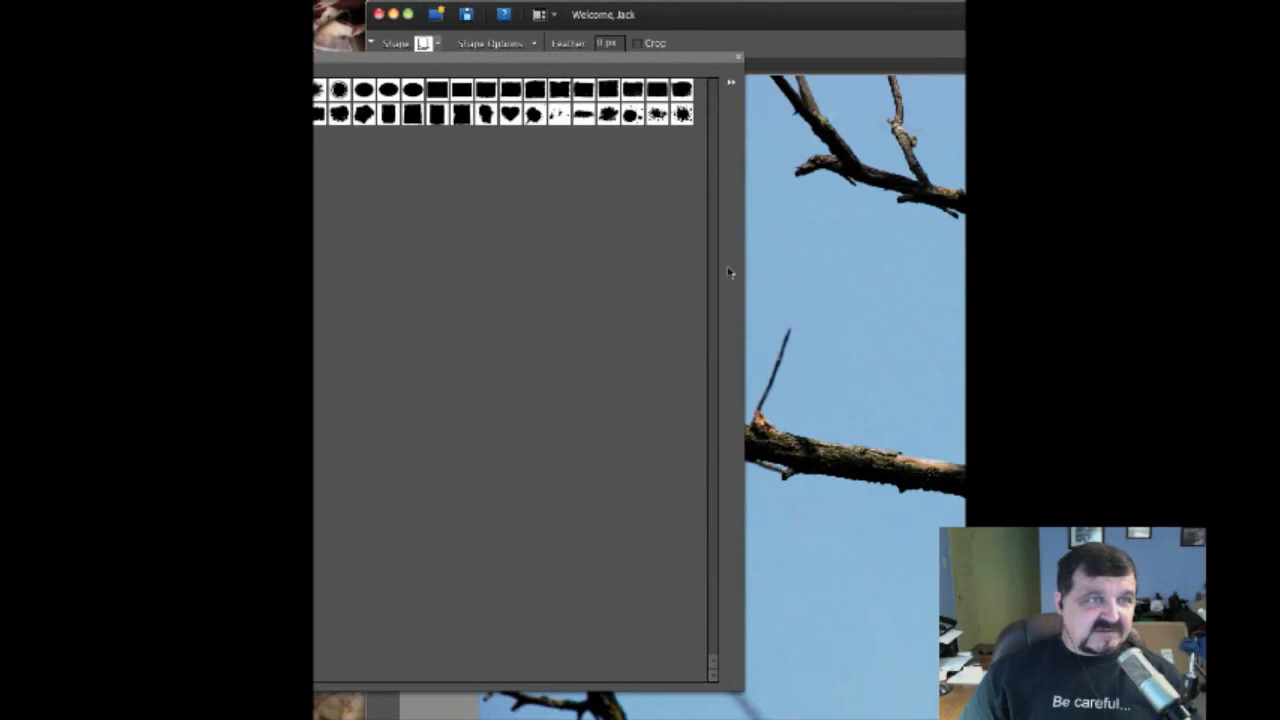
left_click(731, 87)
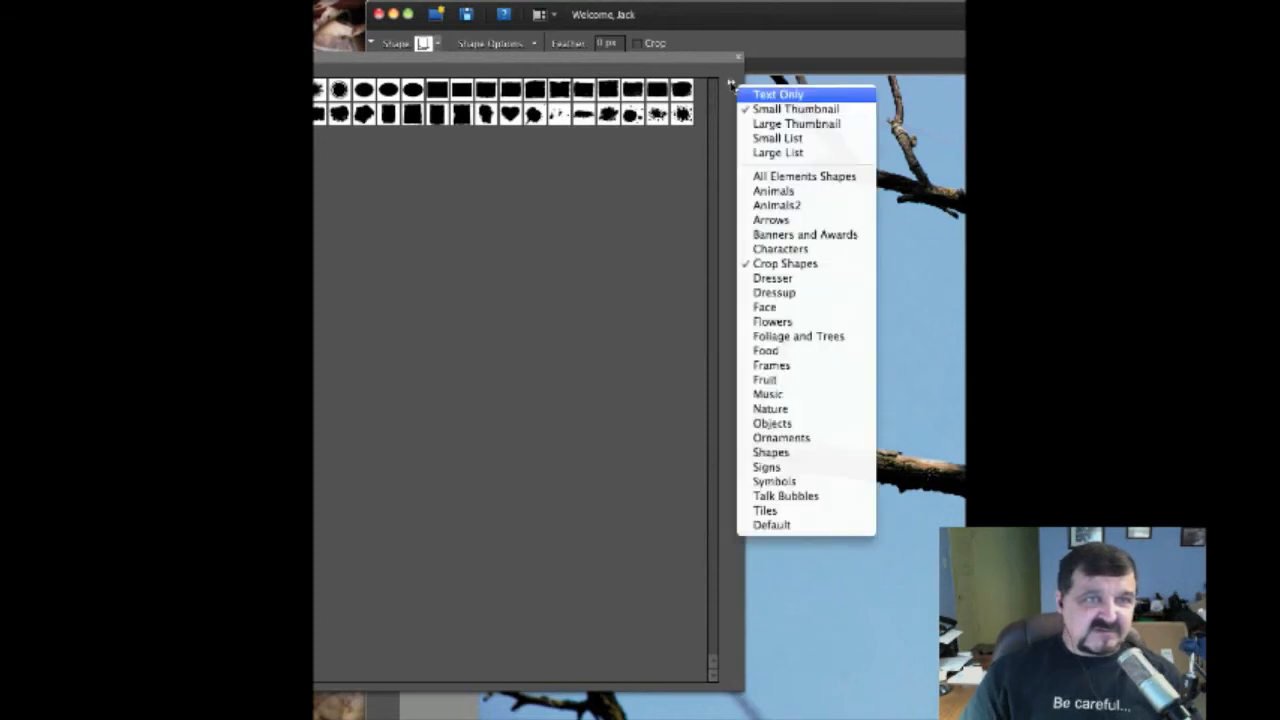
left_click(770, 124)
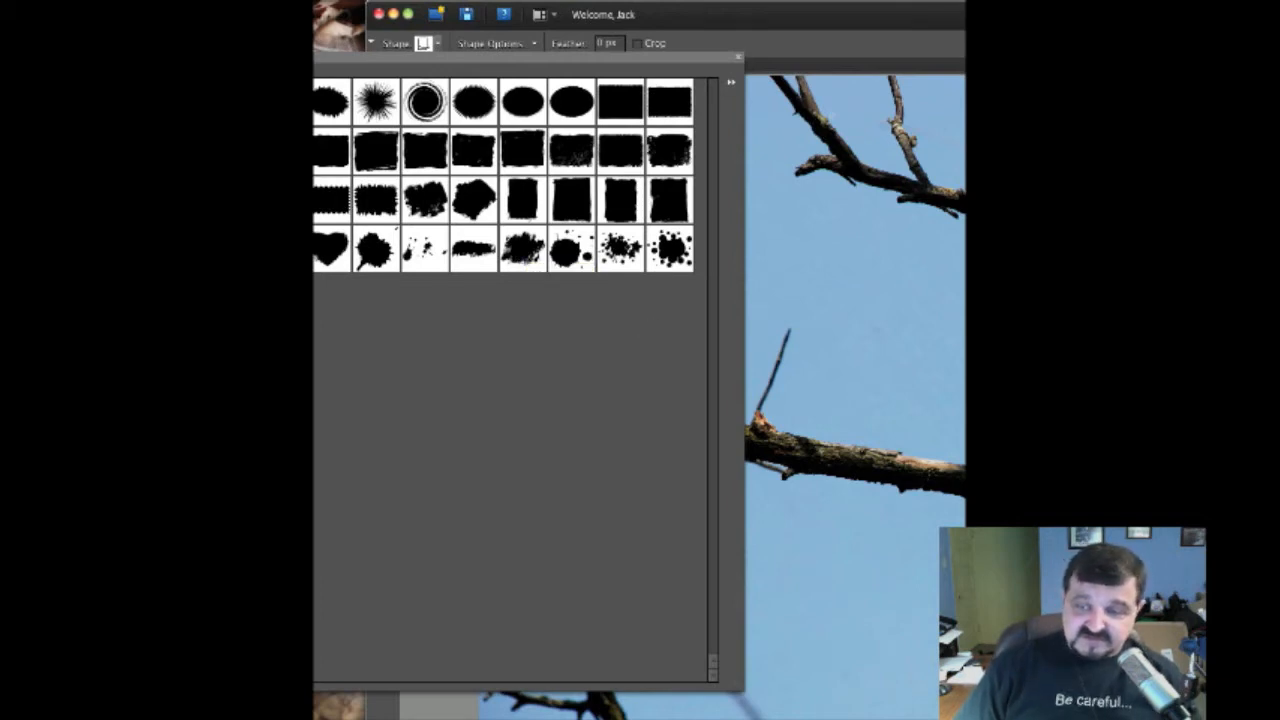
key("super+Tab")
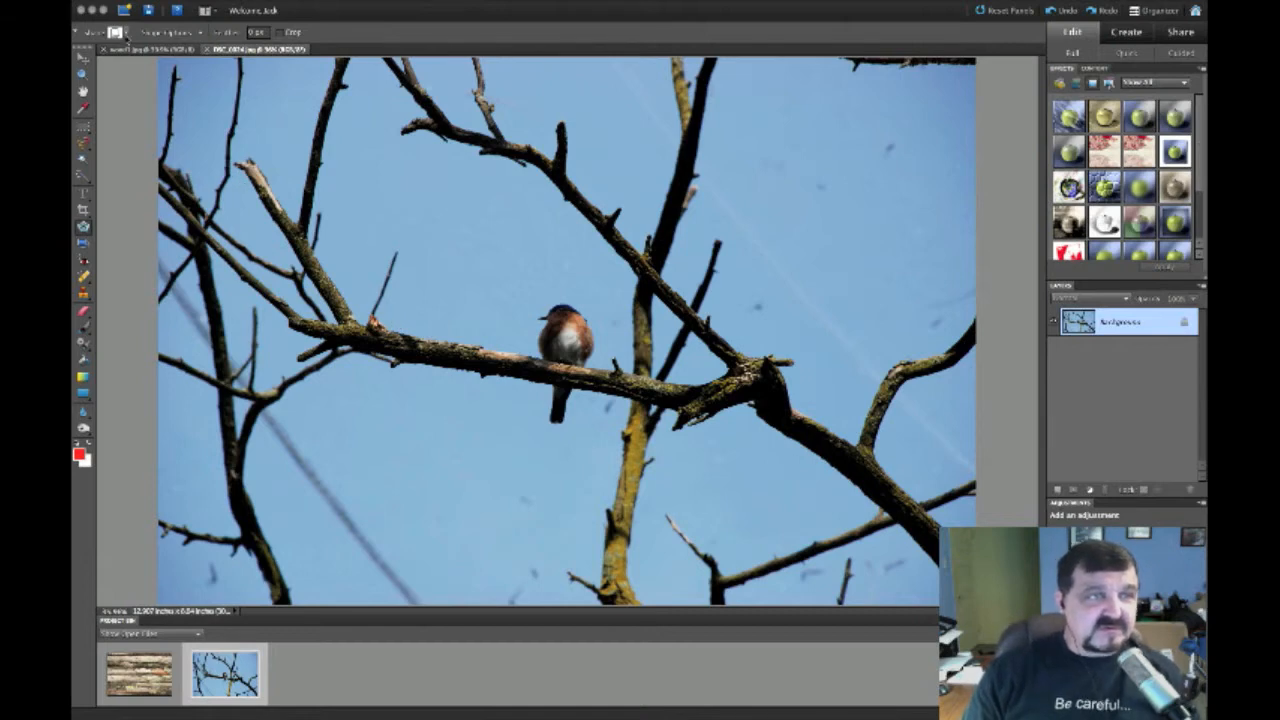
left_click(125, 34)
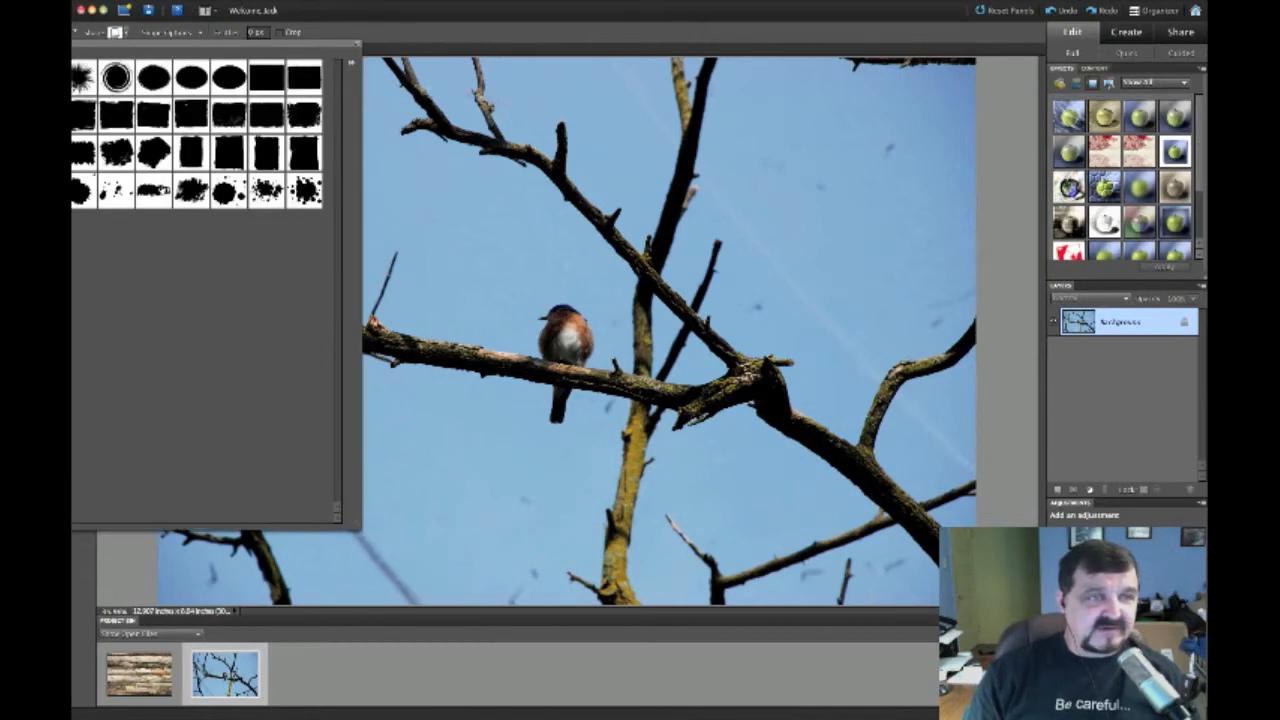
Choose the ragged brush-stroke crop shape, test and cancel a cut, then duplicate the photo to Layer 1
left_click(191, 190)
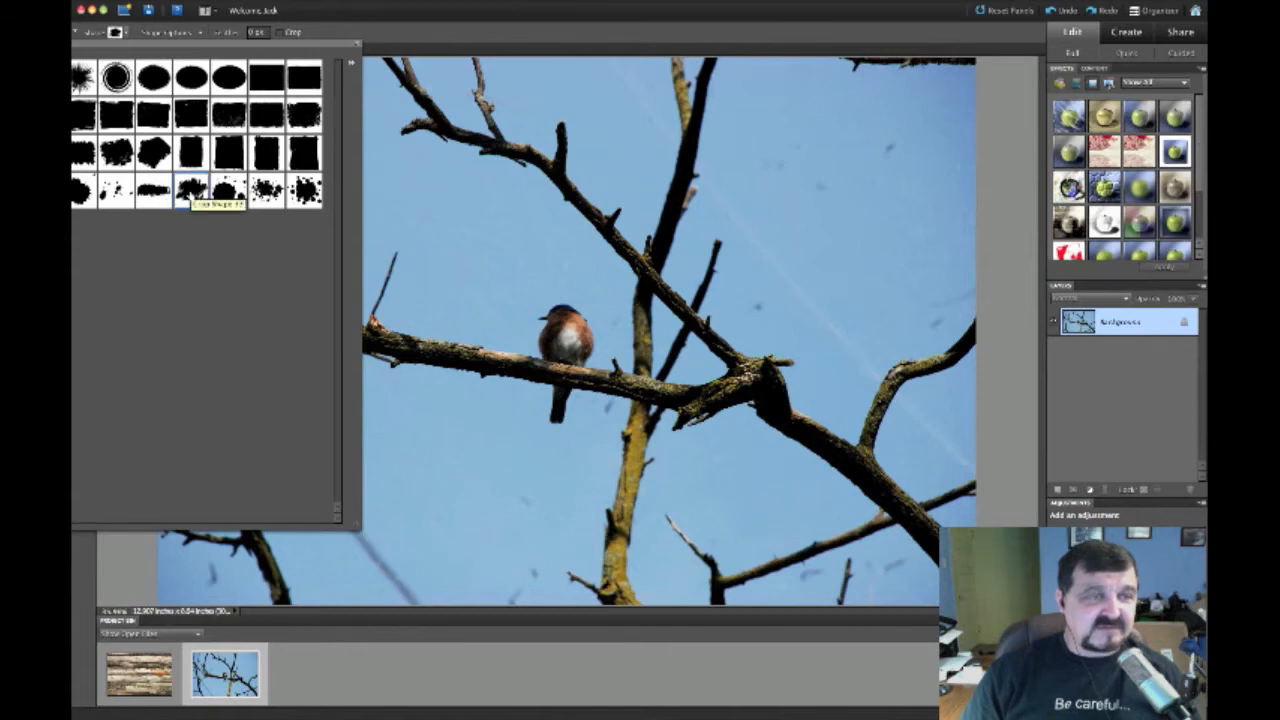
left_click(127, 35)
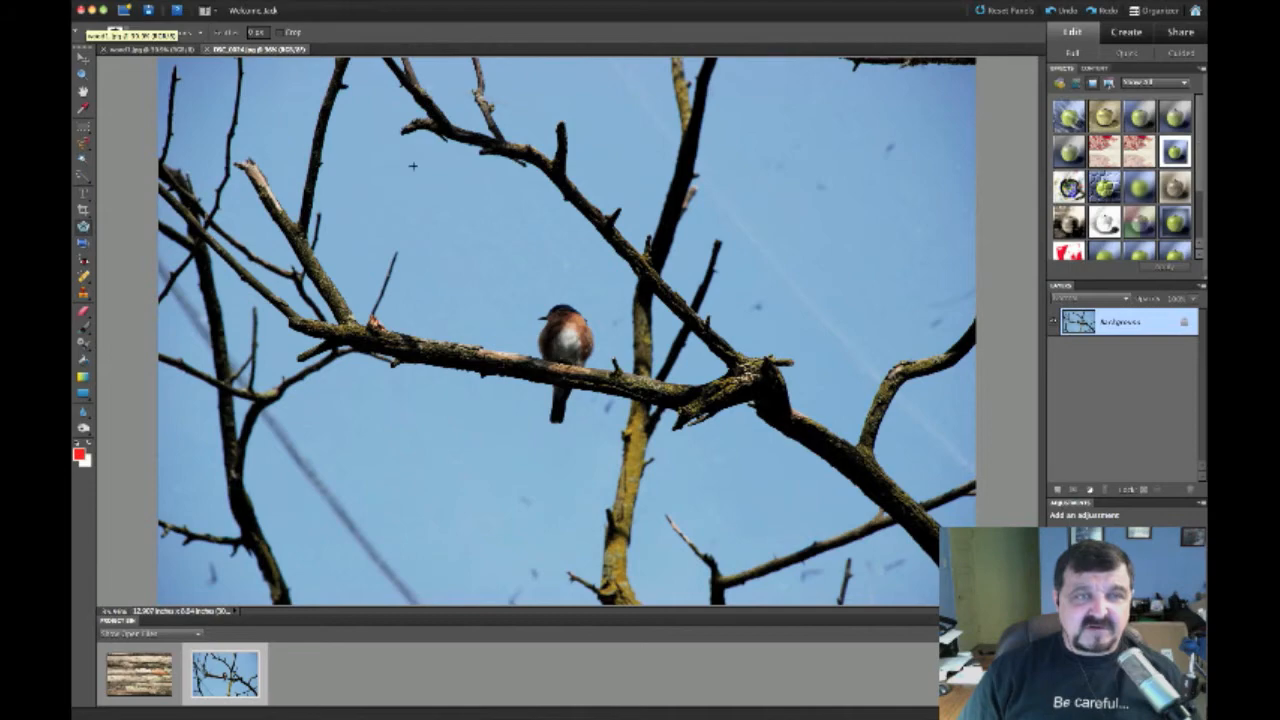
mouse_move(440, 215)
left_mouse_down()
mouse_move(460, 380)
mouse_move(640, 500)
mouse_move(770, 330)
mouse_move(620, 190)
left_mouse_up()
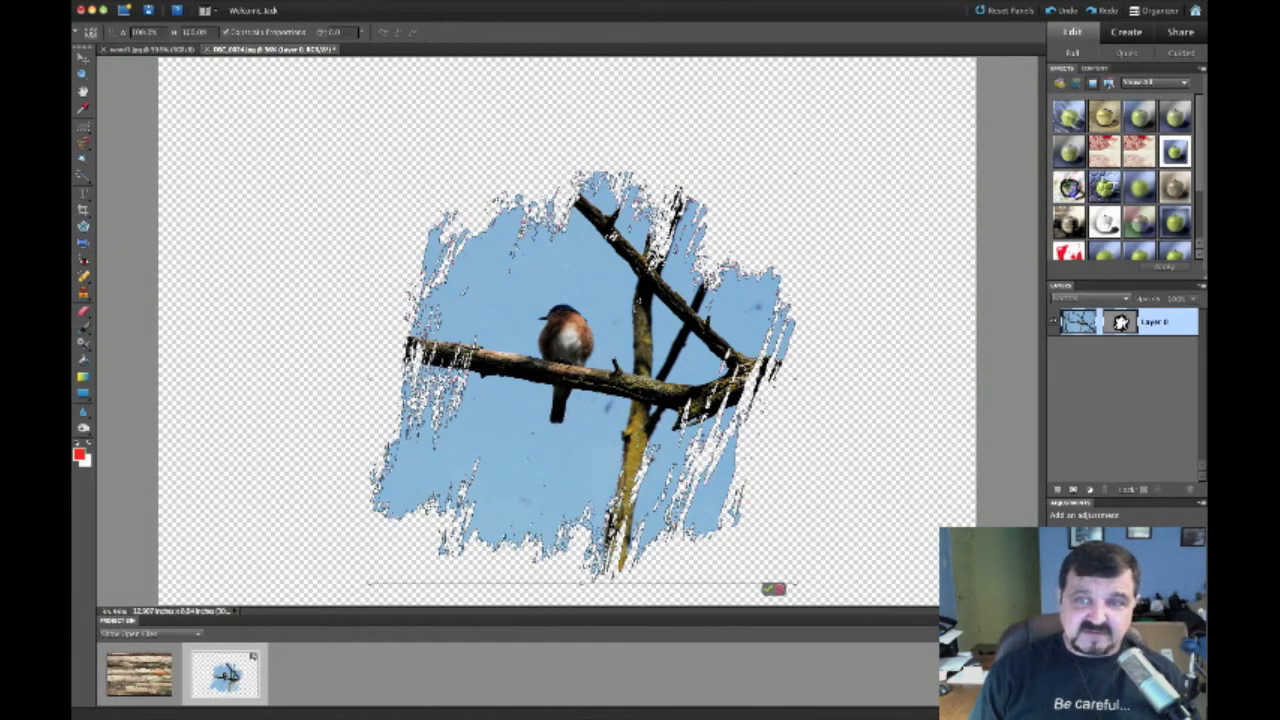
left_click(780, 589)
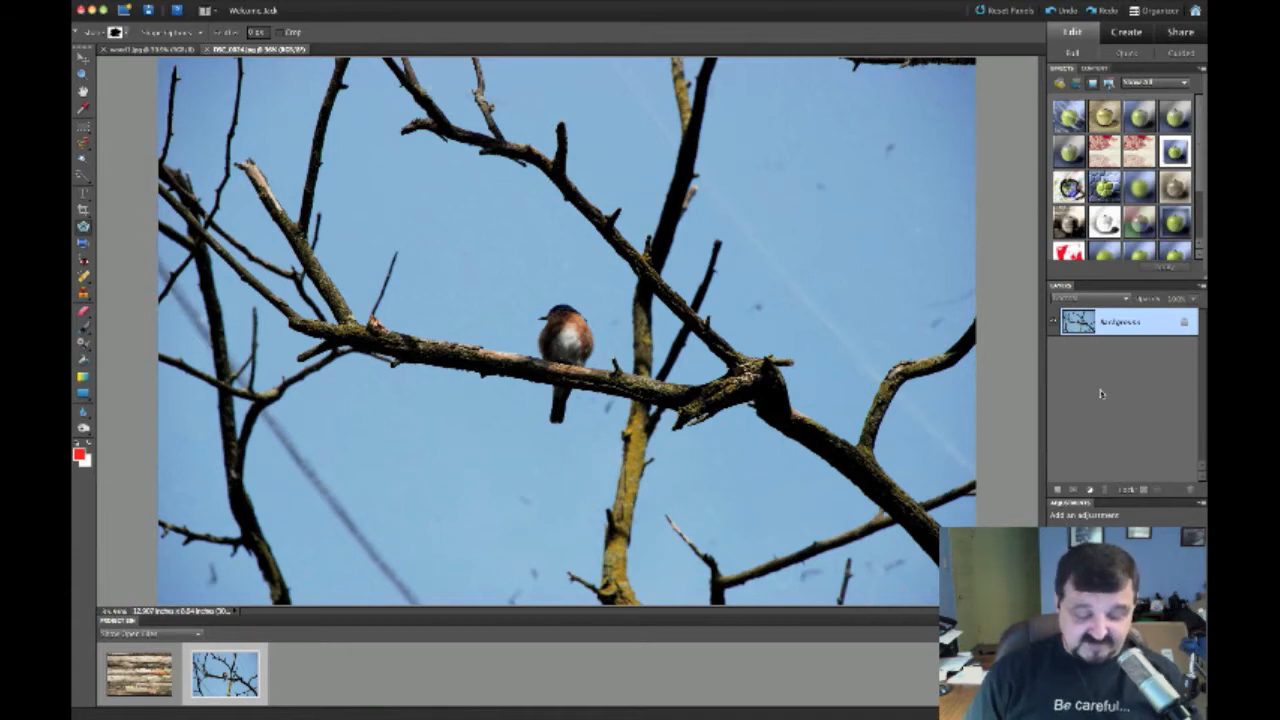
key("super+j")
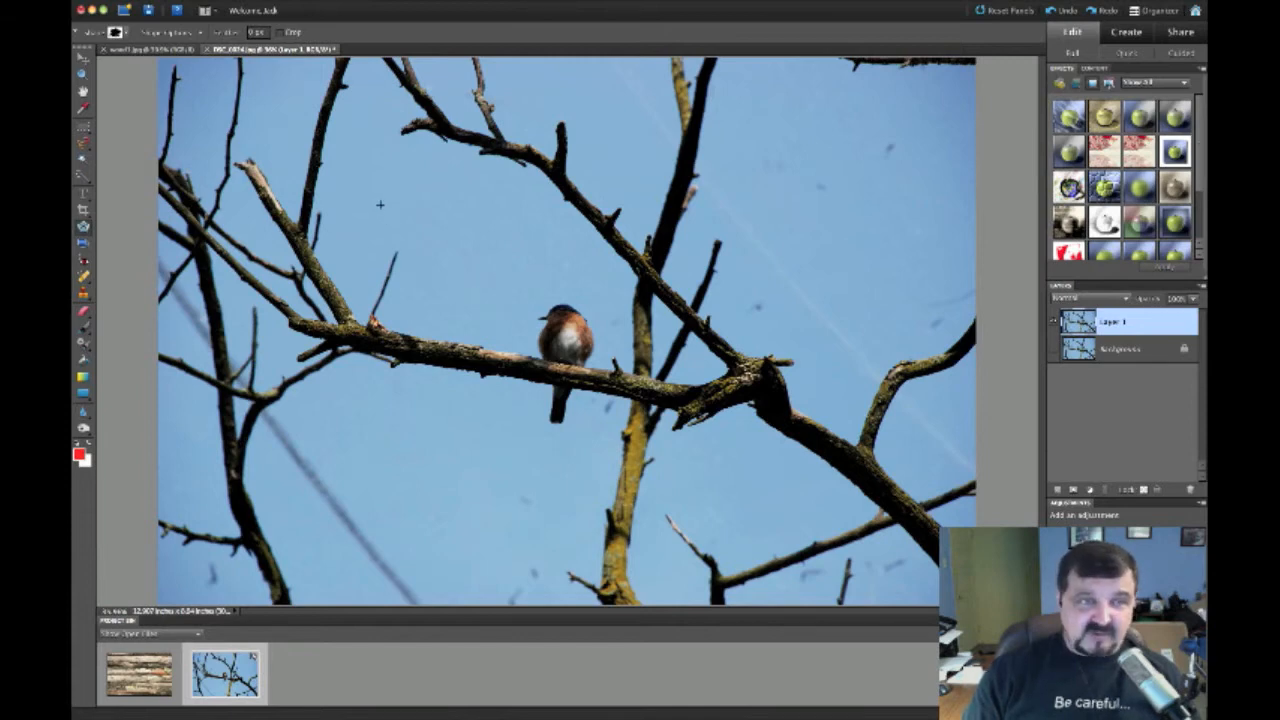
Drag the brush-stroke shape around the bird on Layer 1, nudging it up and left
left_click_drag(380, 204, 784, 553)
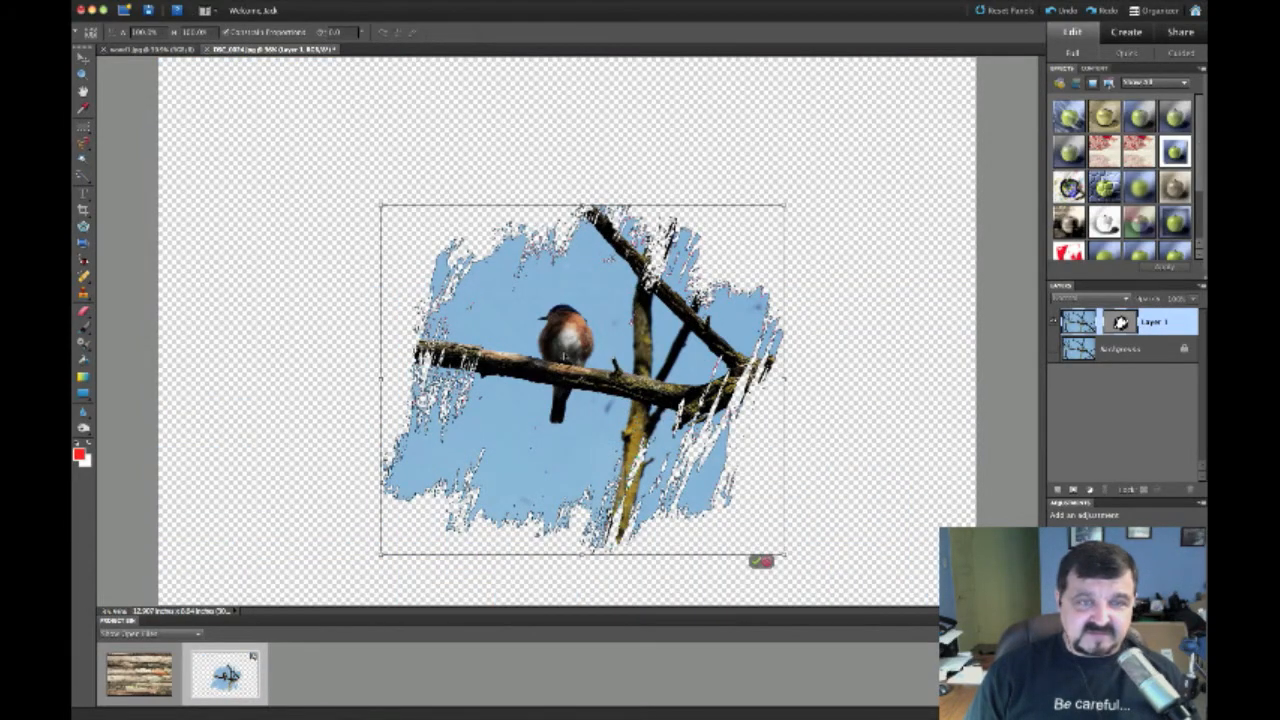
mouse_move(563, 354)
left_mouse_down()
mouse_move(537, 339)
mouse_move(554, 344)
left_mouse_up()
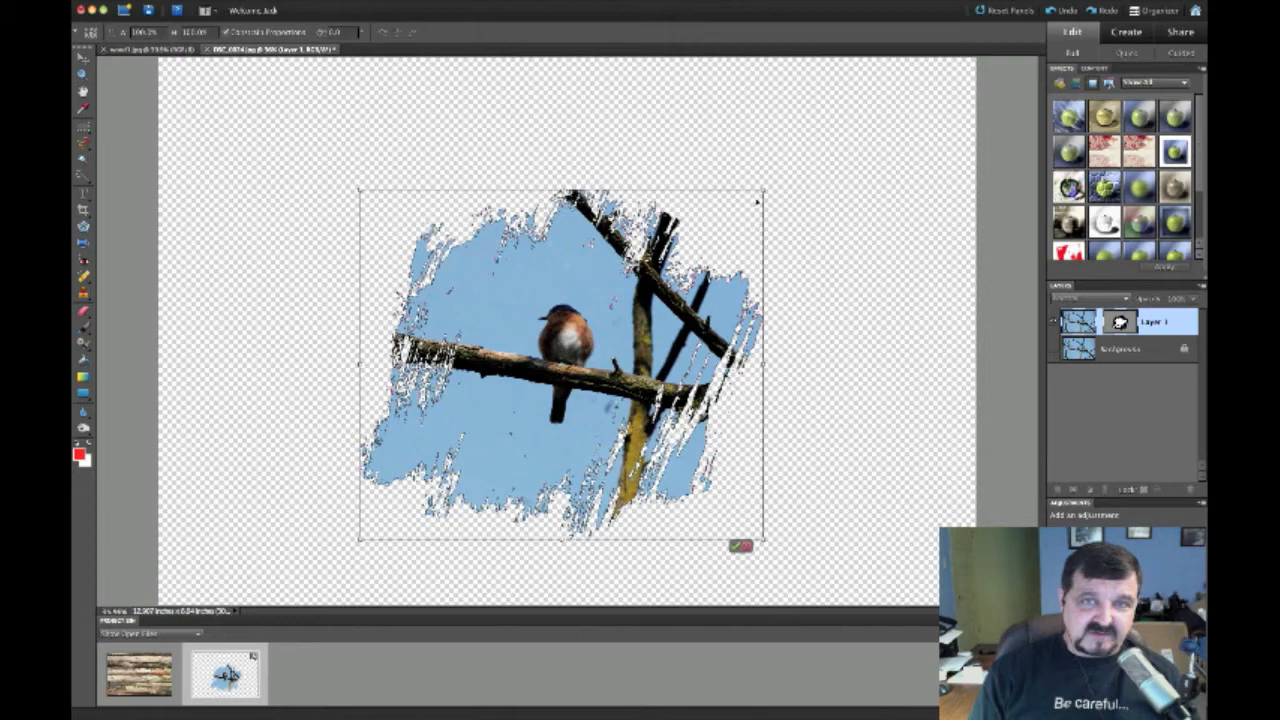
Enlarge the bird cutout proportionally, shift it slightly left, and commit the change
left_click_drag(763, 189, 841, 123)
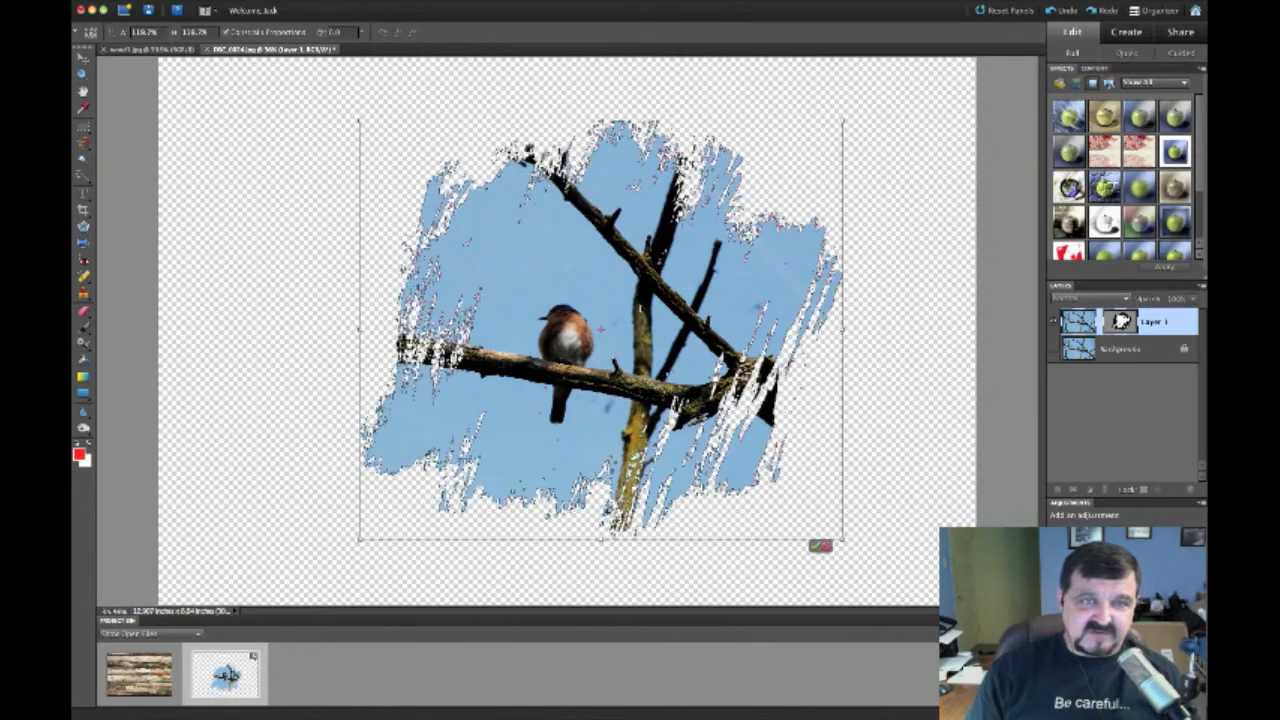
mouse_move(578, 338)
left_mouse_down()
mouse_move(527, 345)
mouse_move(570, 357)
left_mouse_up()
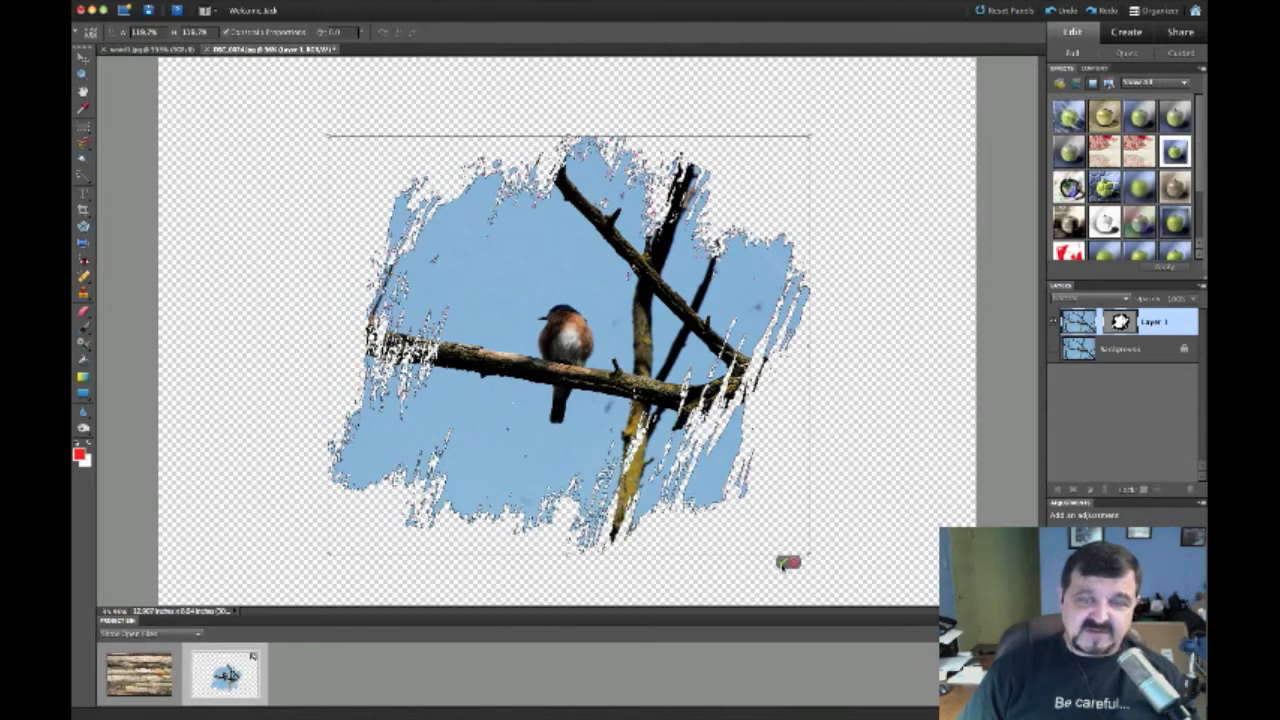
left_click(783, 563)
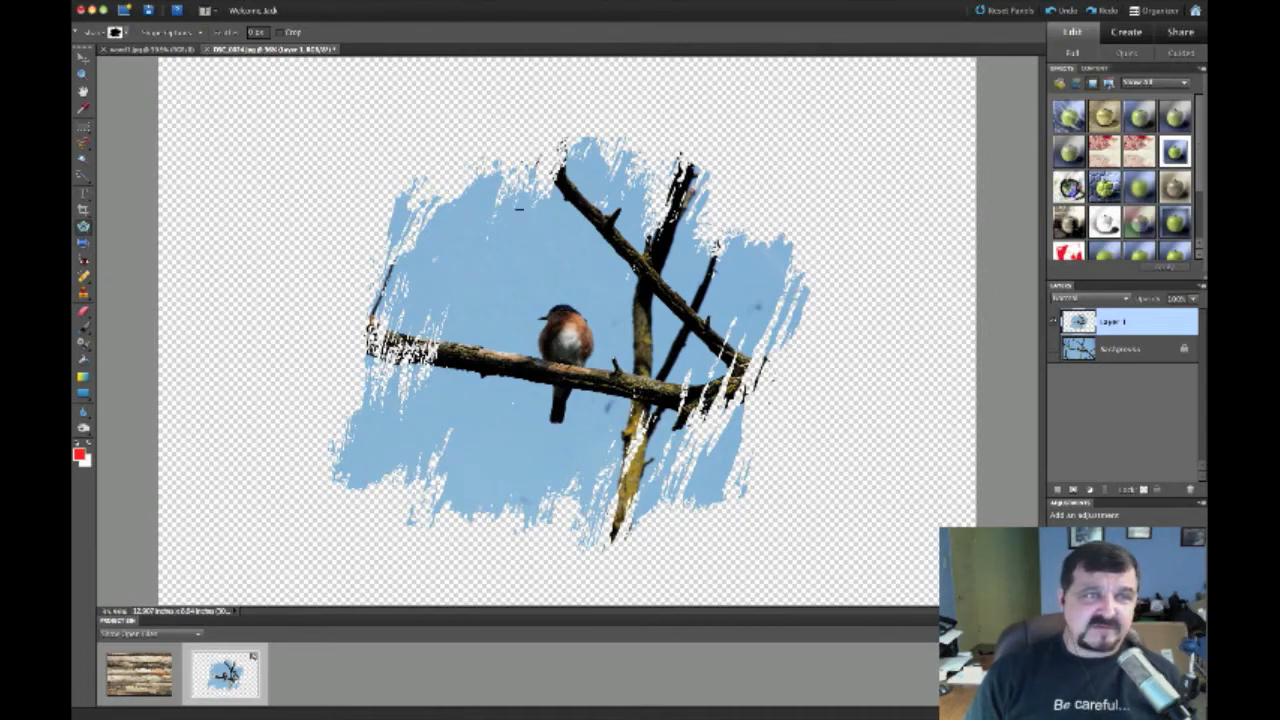
Switch to the wood1.jpg texture document
left_click(170, 50)
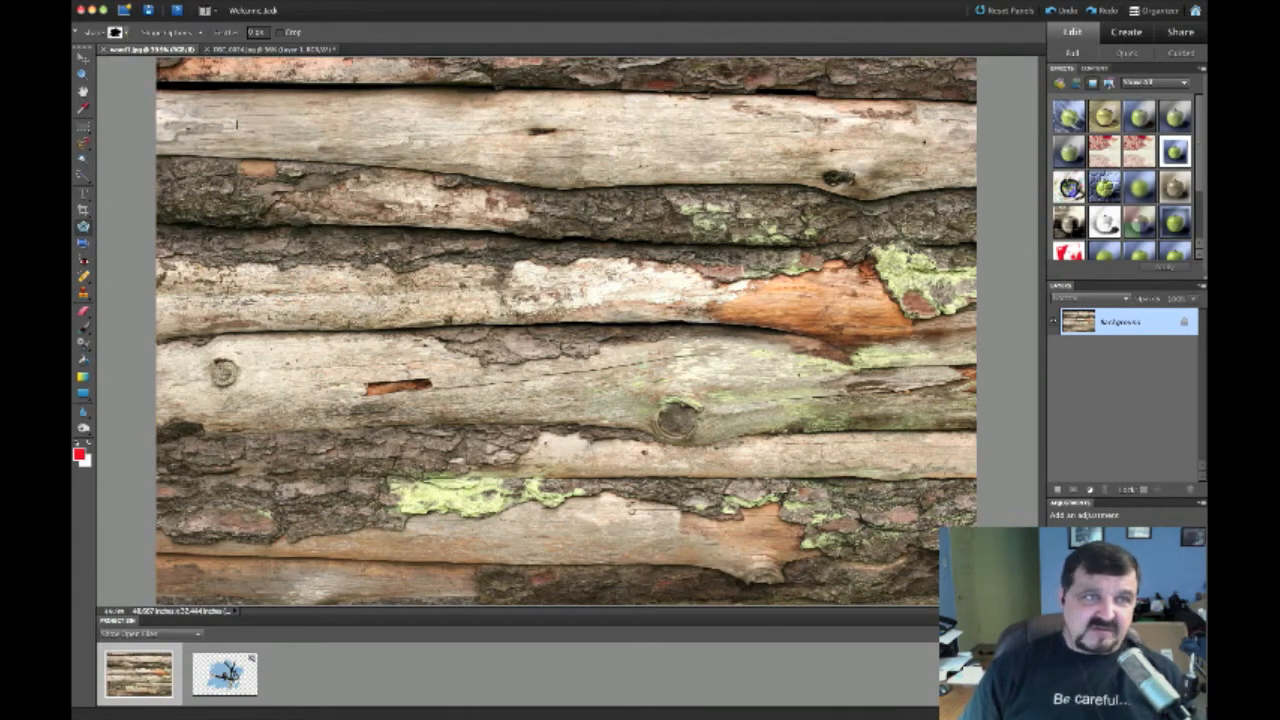
Copy the entire wood1.jpg texture and return to the DSC_0074 bird document
left_click(286, 50)
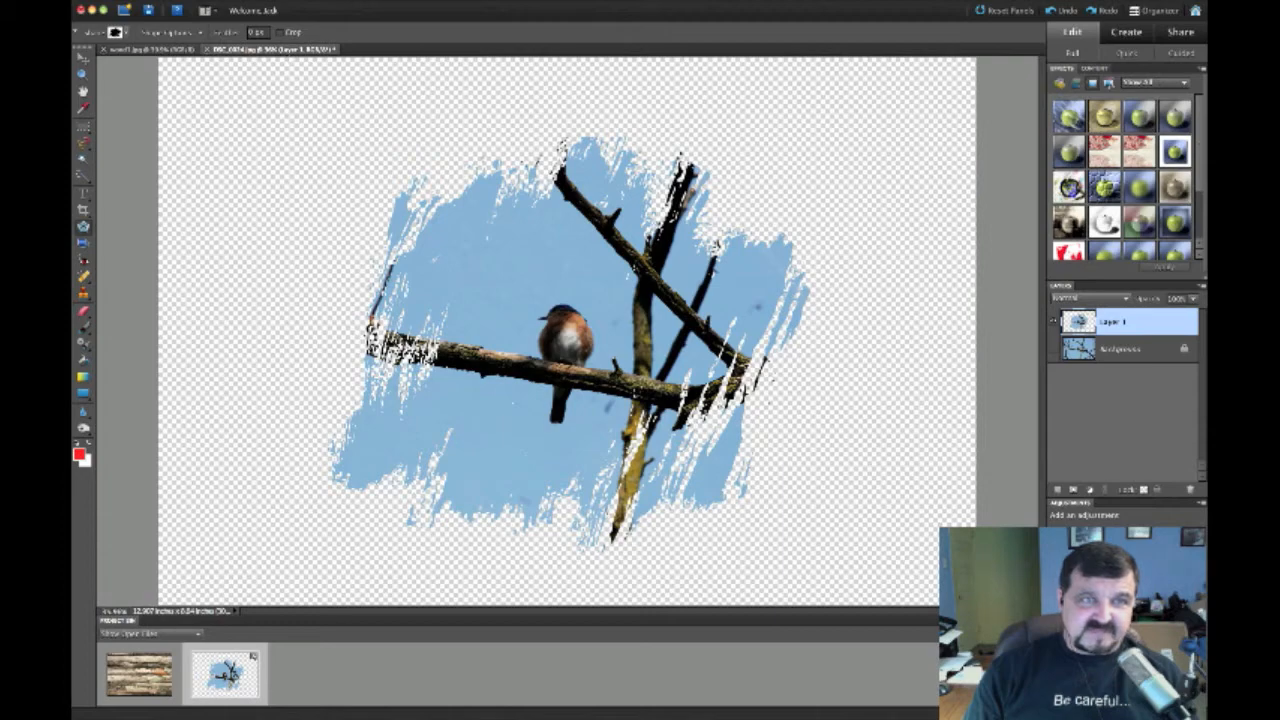
left_click(178, 50)
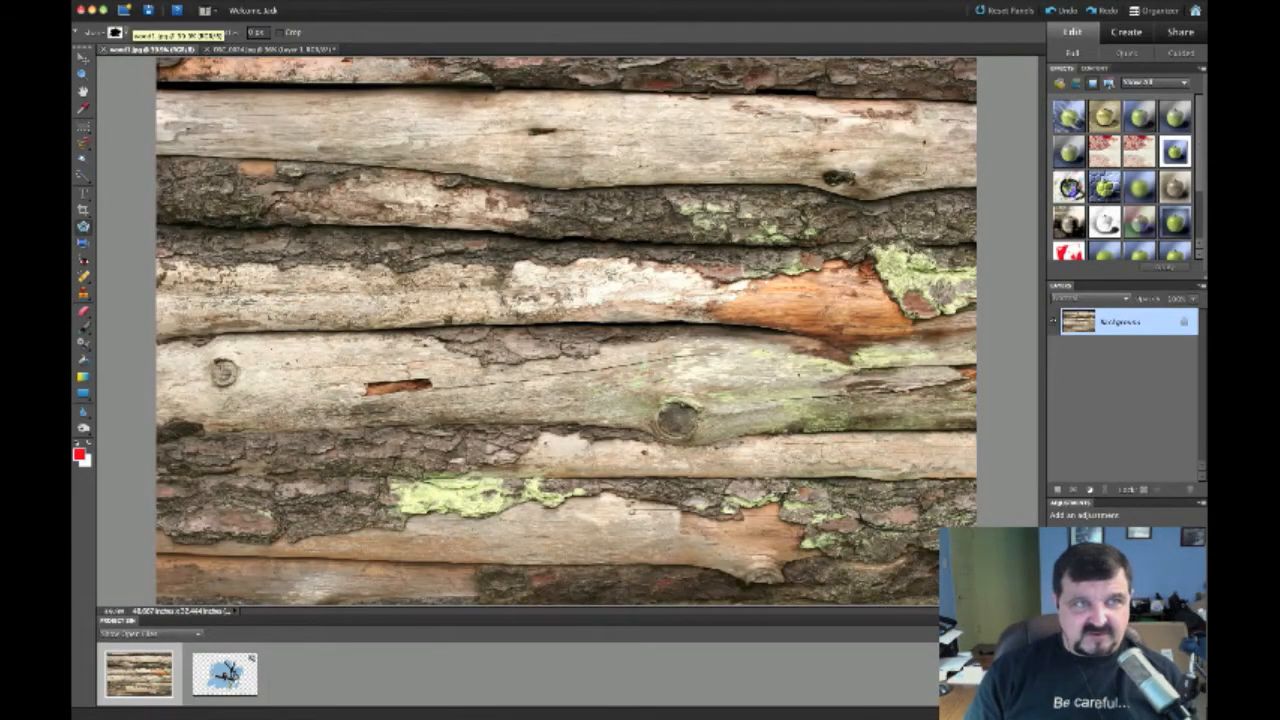
left_click(268, 50)
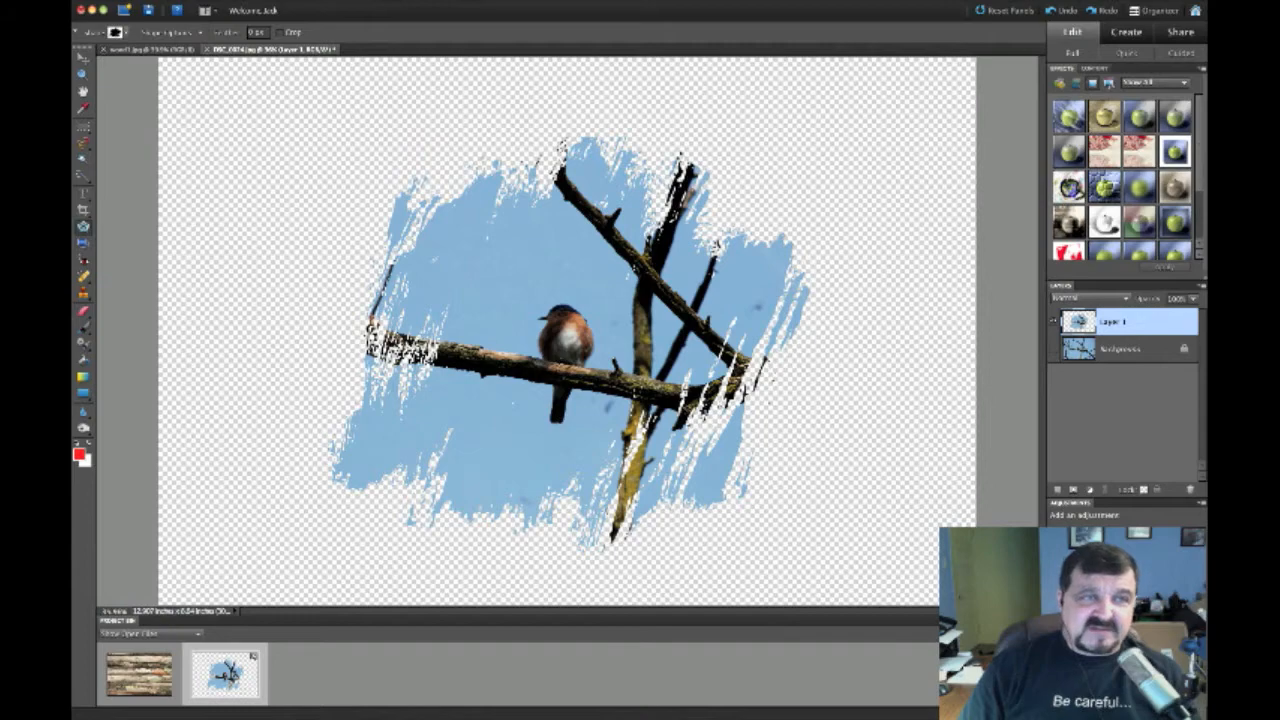
left_click(180, 50)
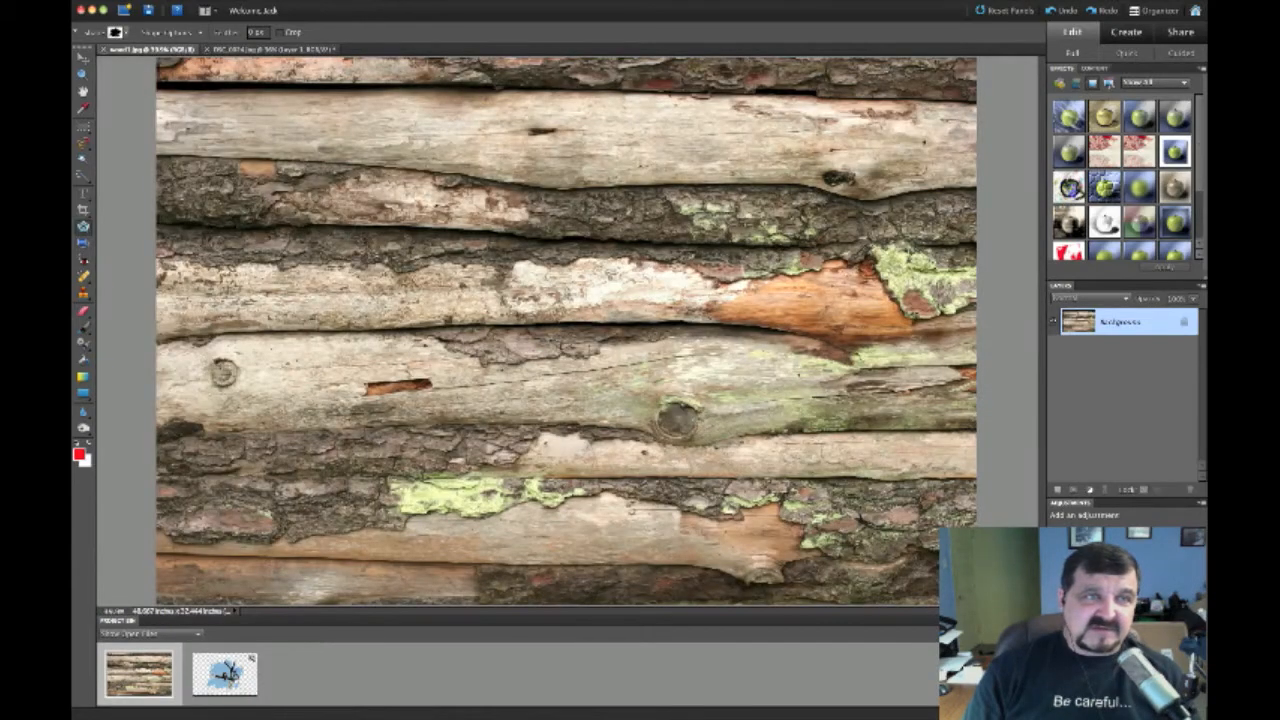
left_click(272, 10)
left_click(274, 11)
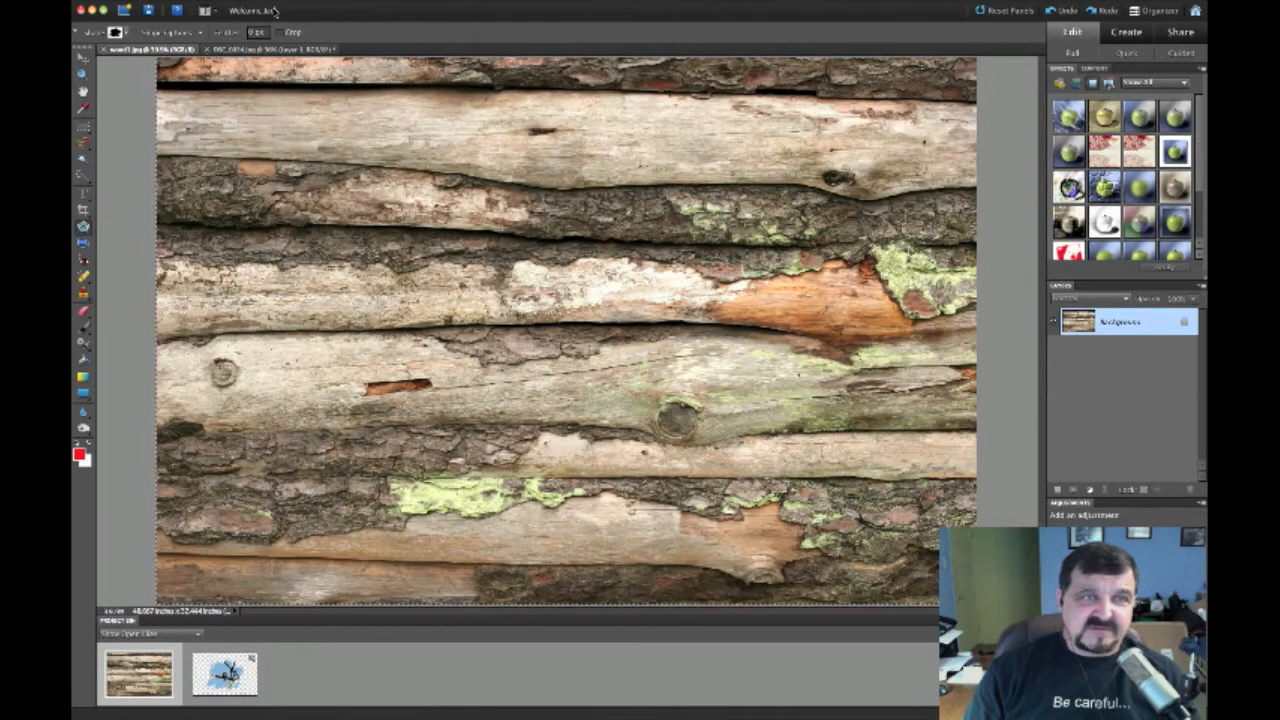
left_click(140, 1)
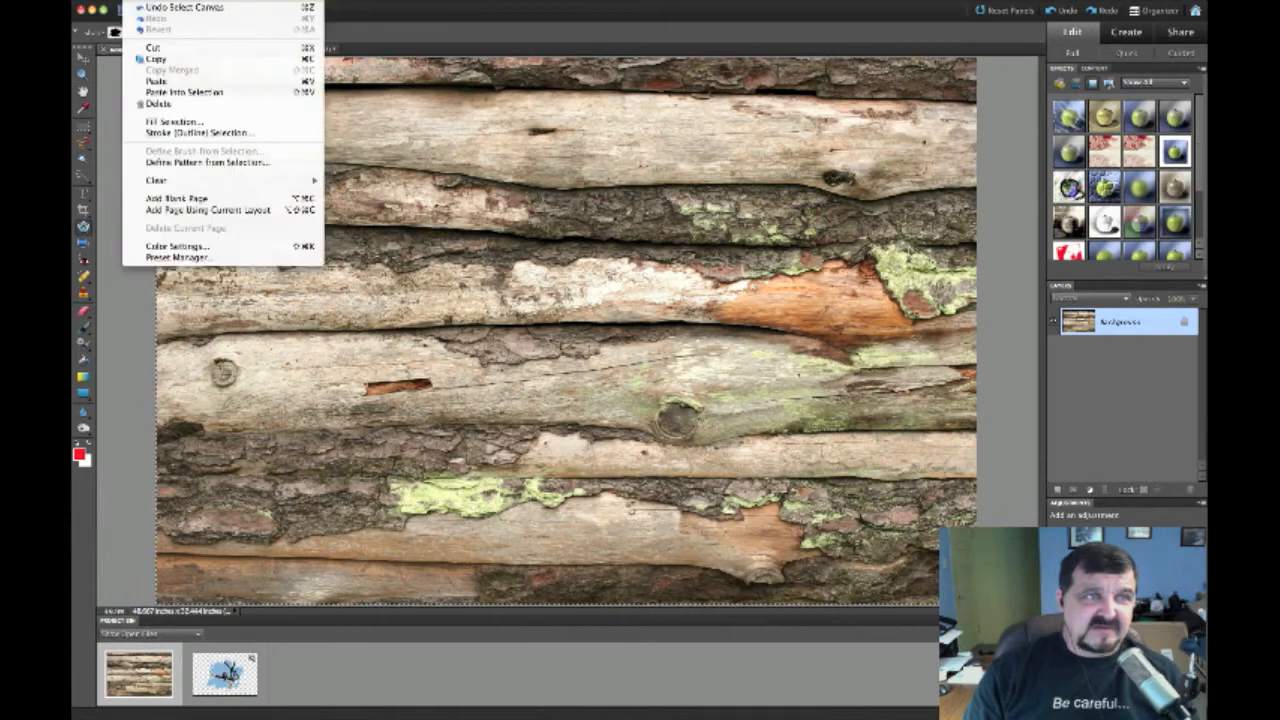
left_click(150, 59)
left_click(255, 50)
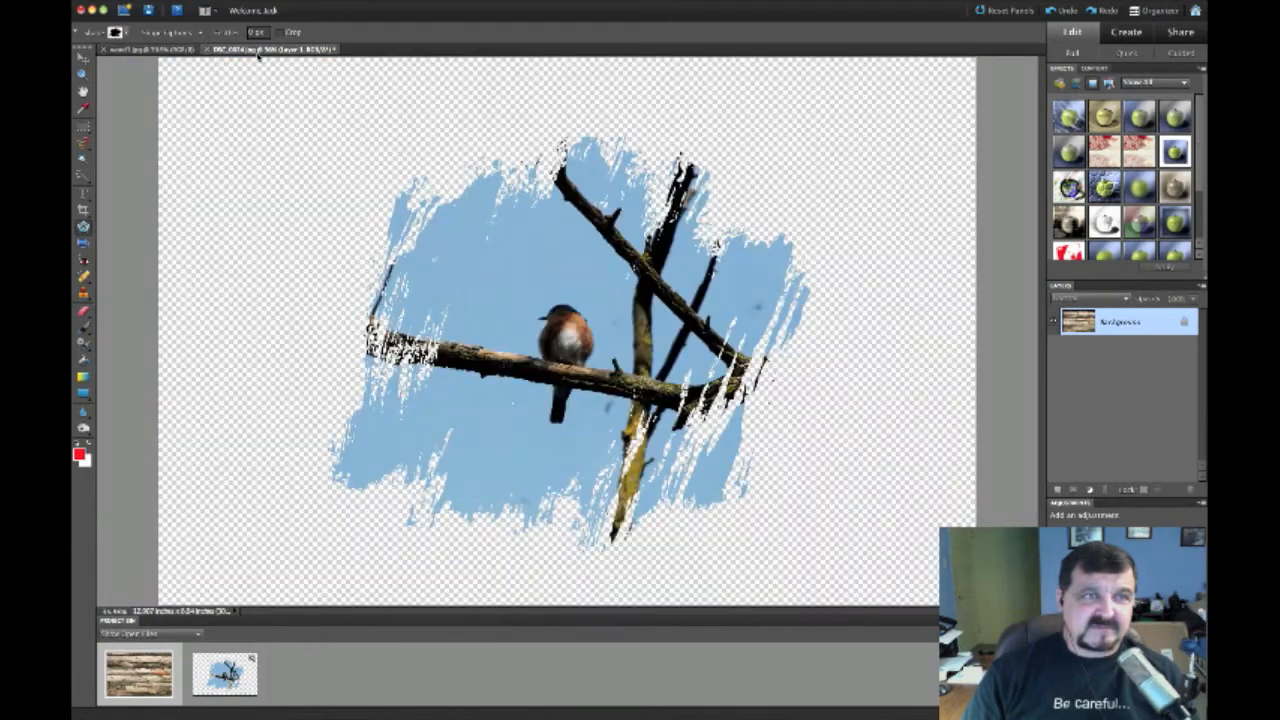
left_click(145, 4)
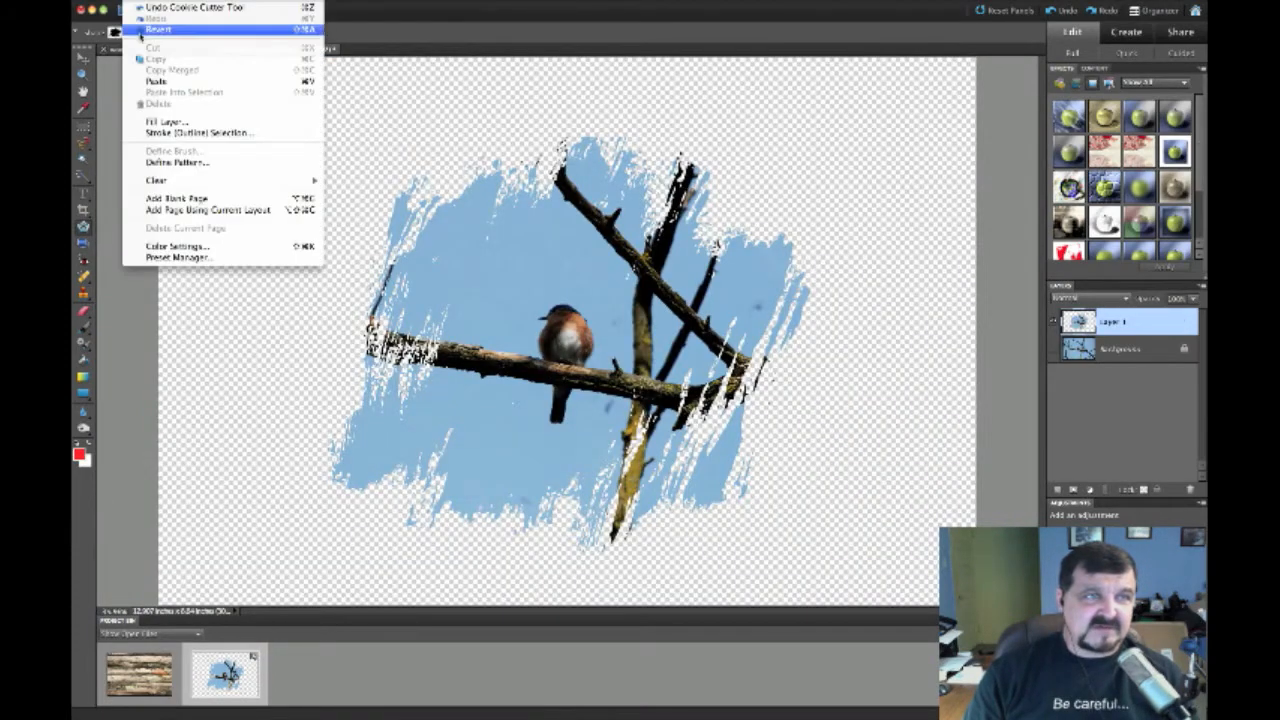
Paste the wood texture as Layer 2 and scale it up to cover the canvas
left_click(143, 80)
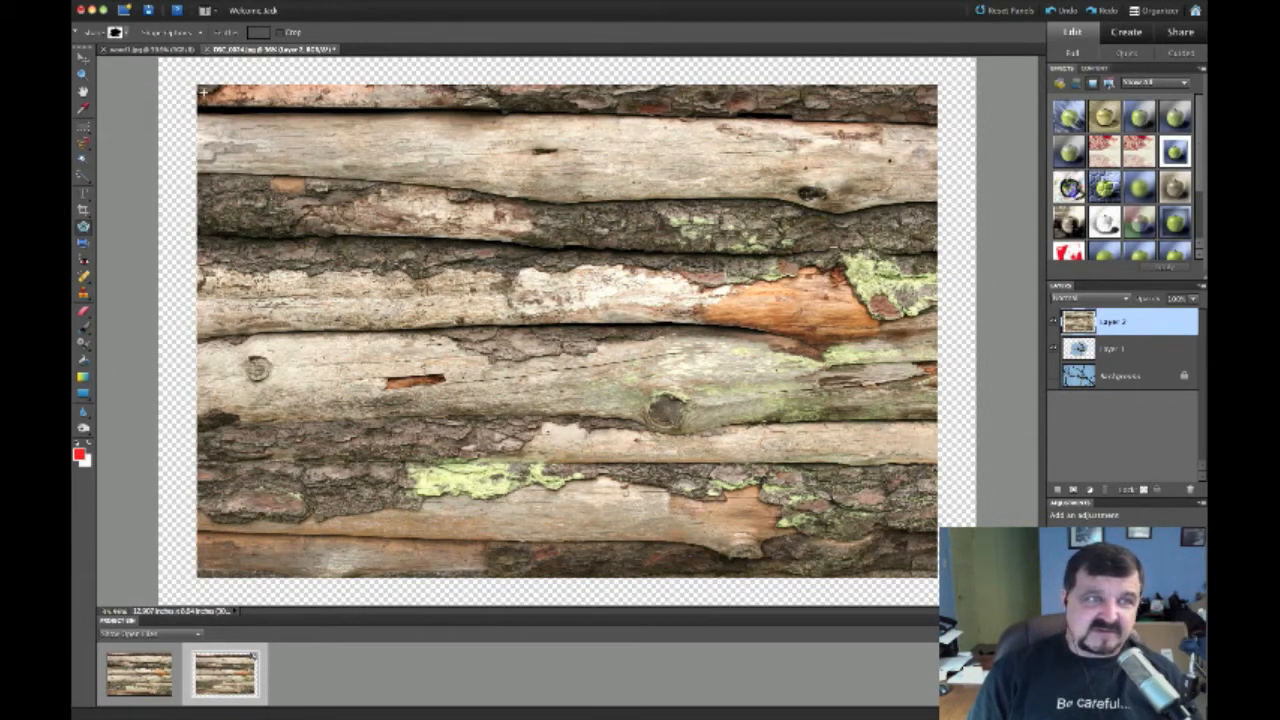
left_click(83, 58)
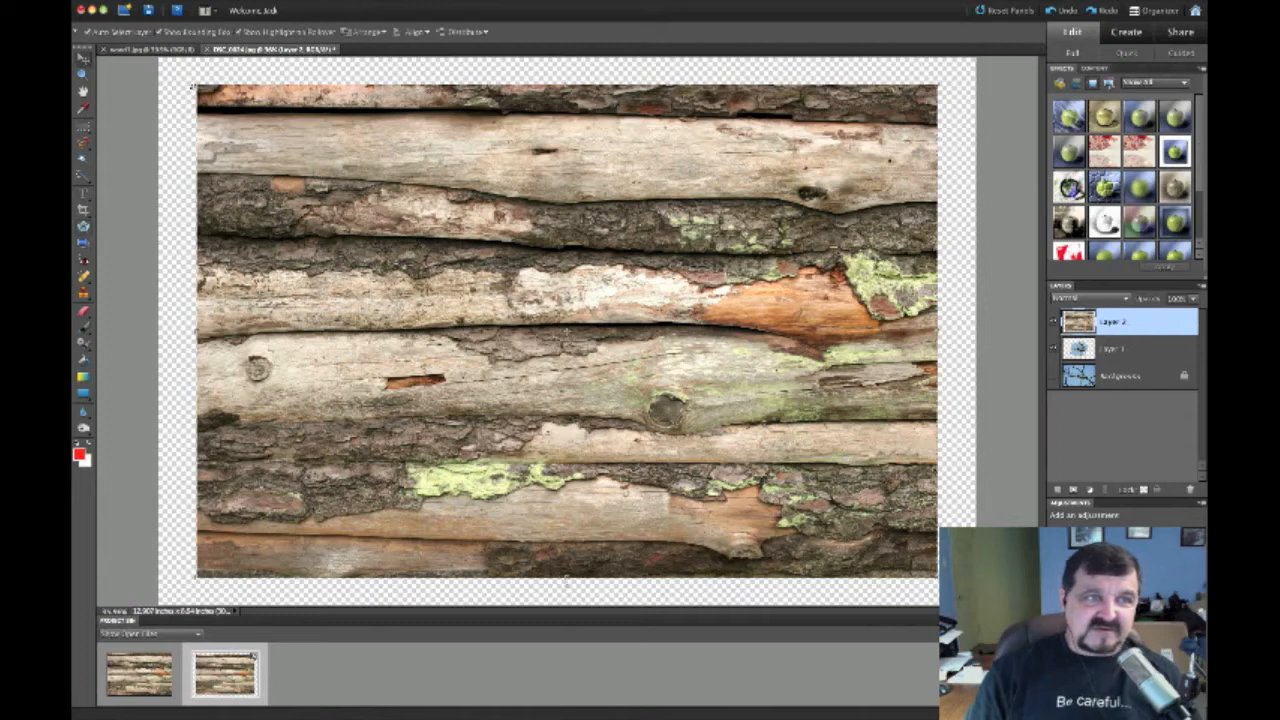
left_click_drag(196, 86, 170, 67)
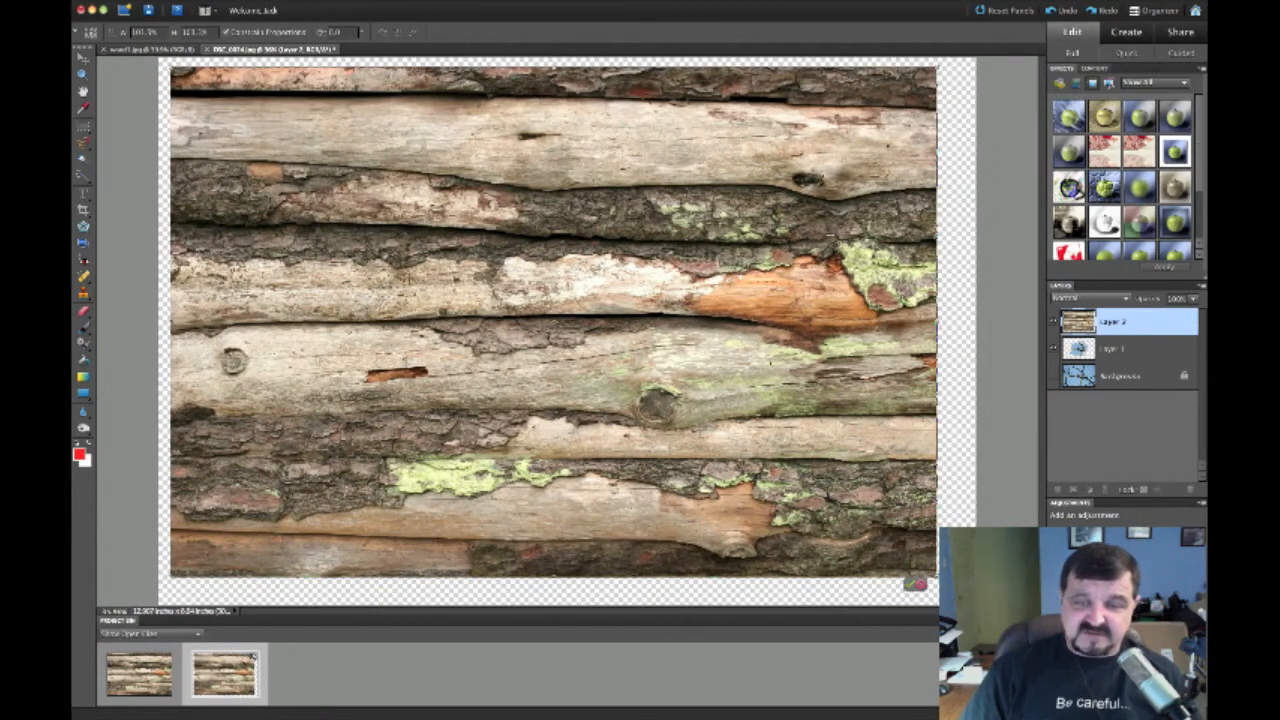
left_click_drag(917, 584, 930, 596)
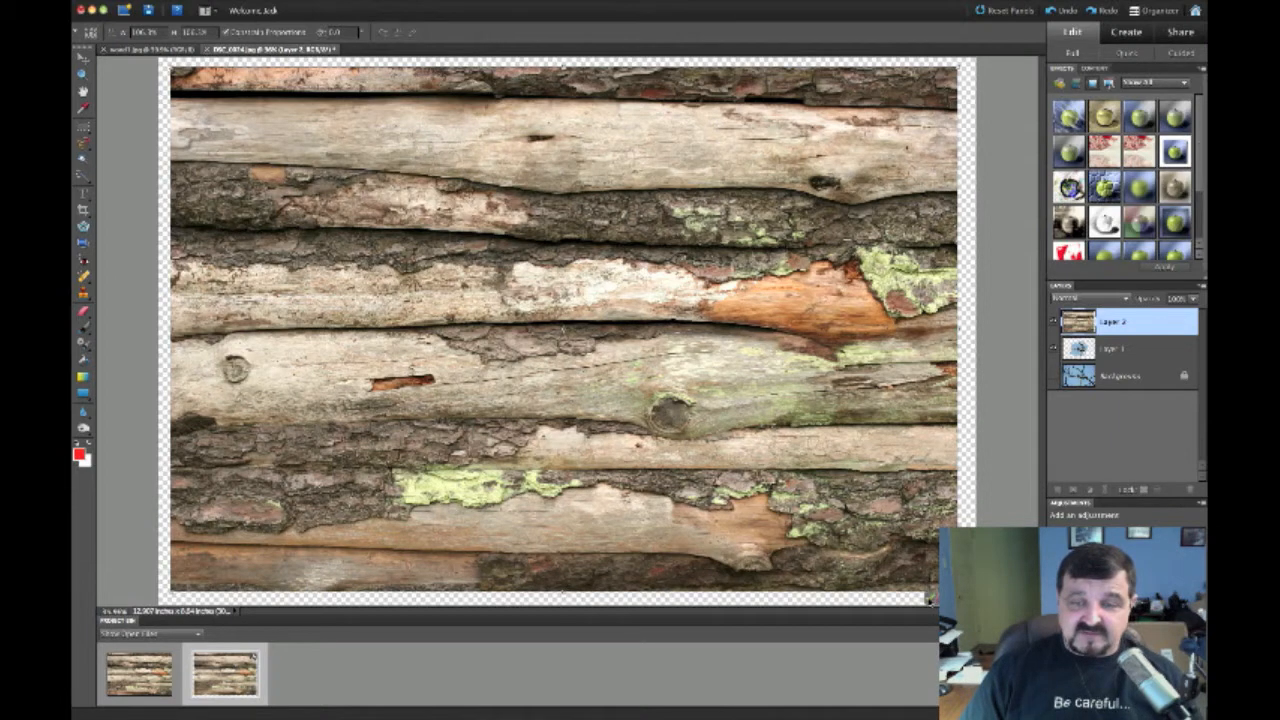
key("Return")
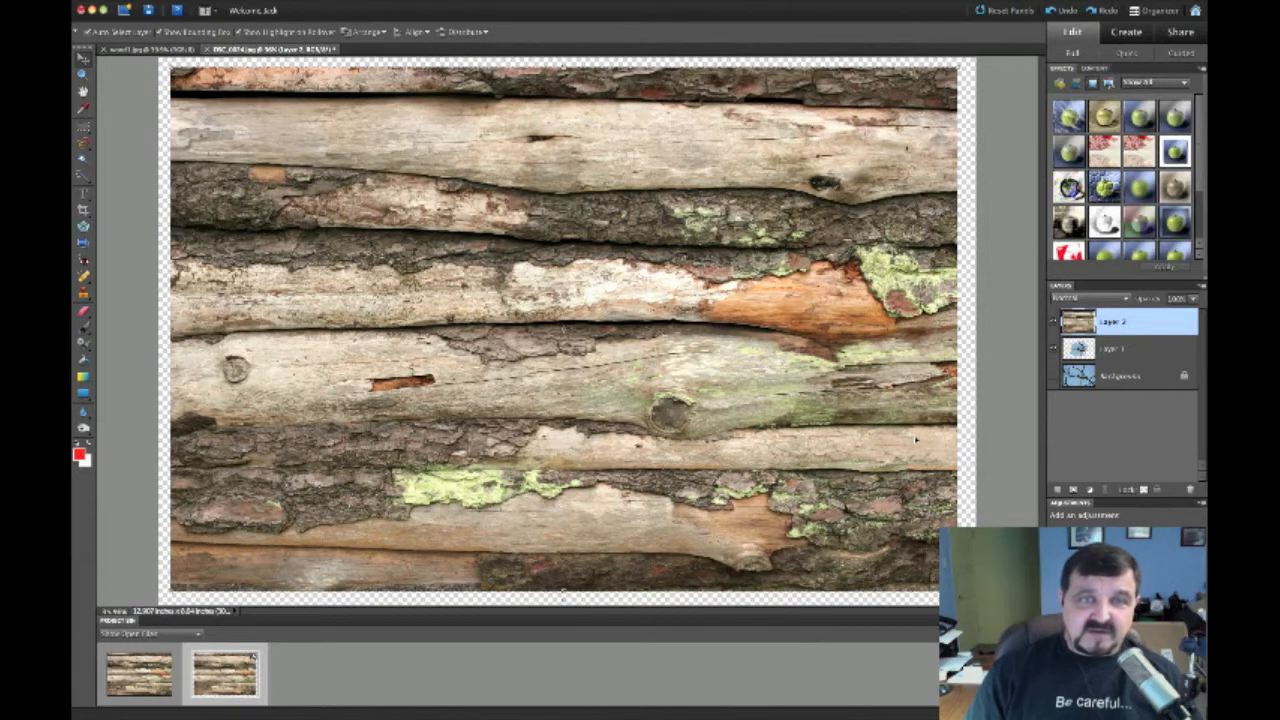
Move Layer 1 above the wood Layer 2 so the bird cutout shows over the wood
left_click(1117, 352)
left_click_drag(1117, 352, 1115, 322)
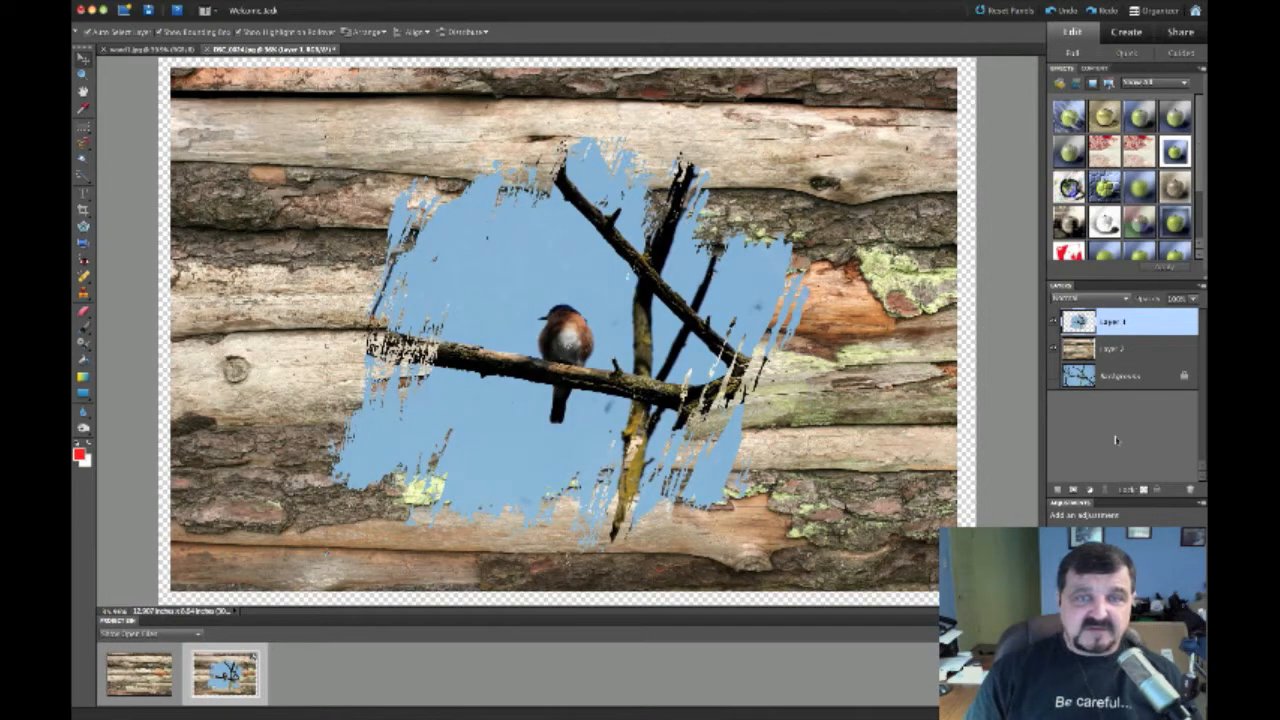
left_click(1120, 375)
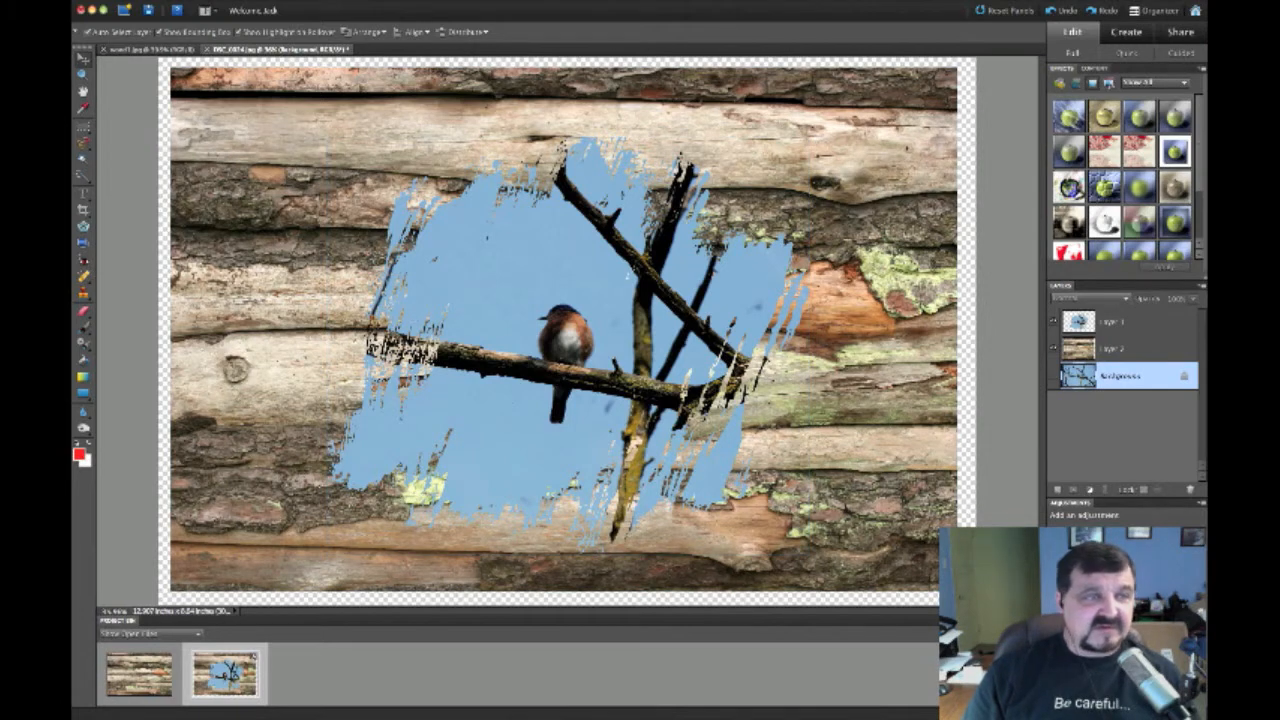
Crop the composite just inside the wood edges to remove the transparent border
left_click(83, 212)
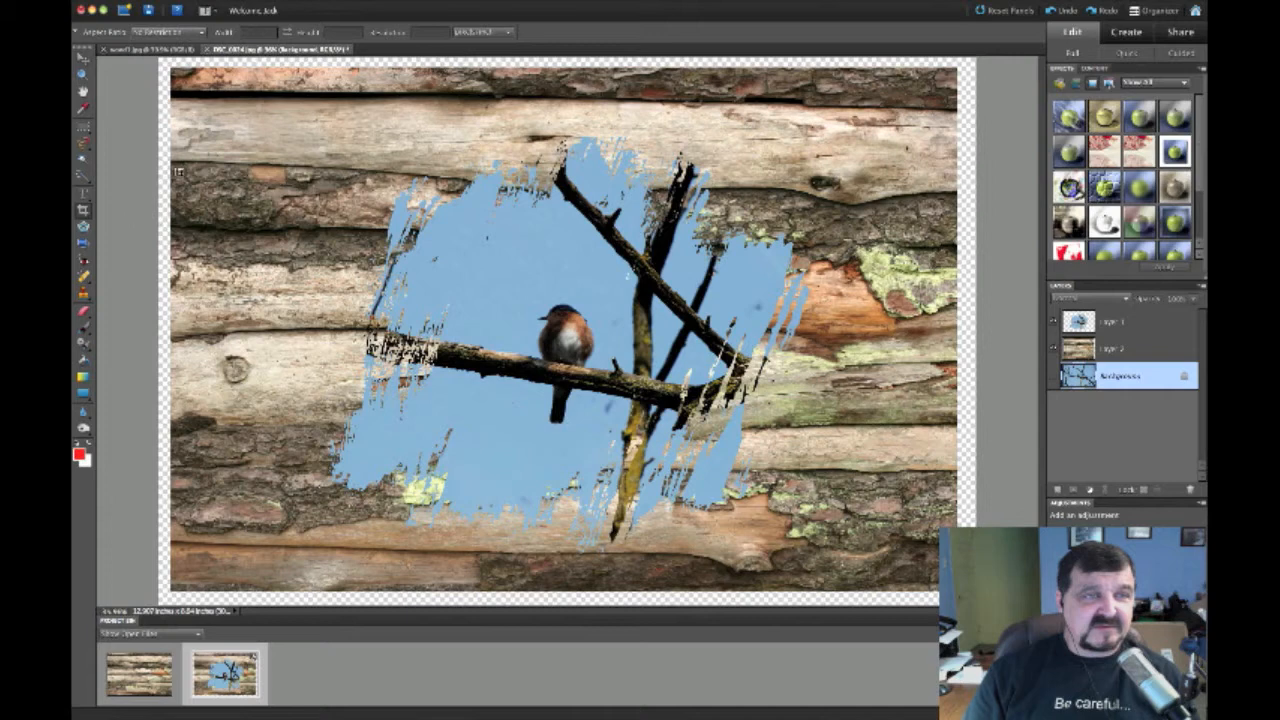
mouse_move(238, 88)
left_mouse_down()
mouse_move(700, 100)
mouse_move(946, 440)
mouse_move(930, 582)
left_mouse_up()
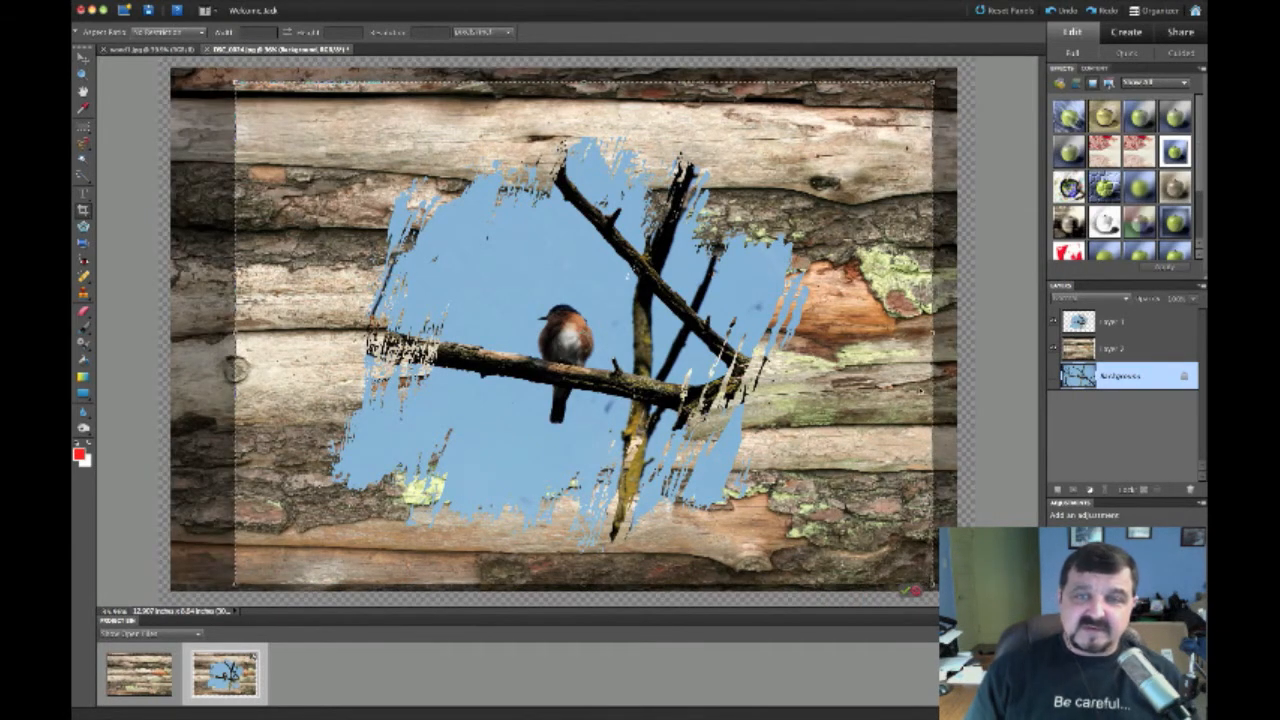
left_click_drag(934, 332, 938, 332)
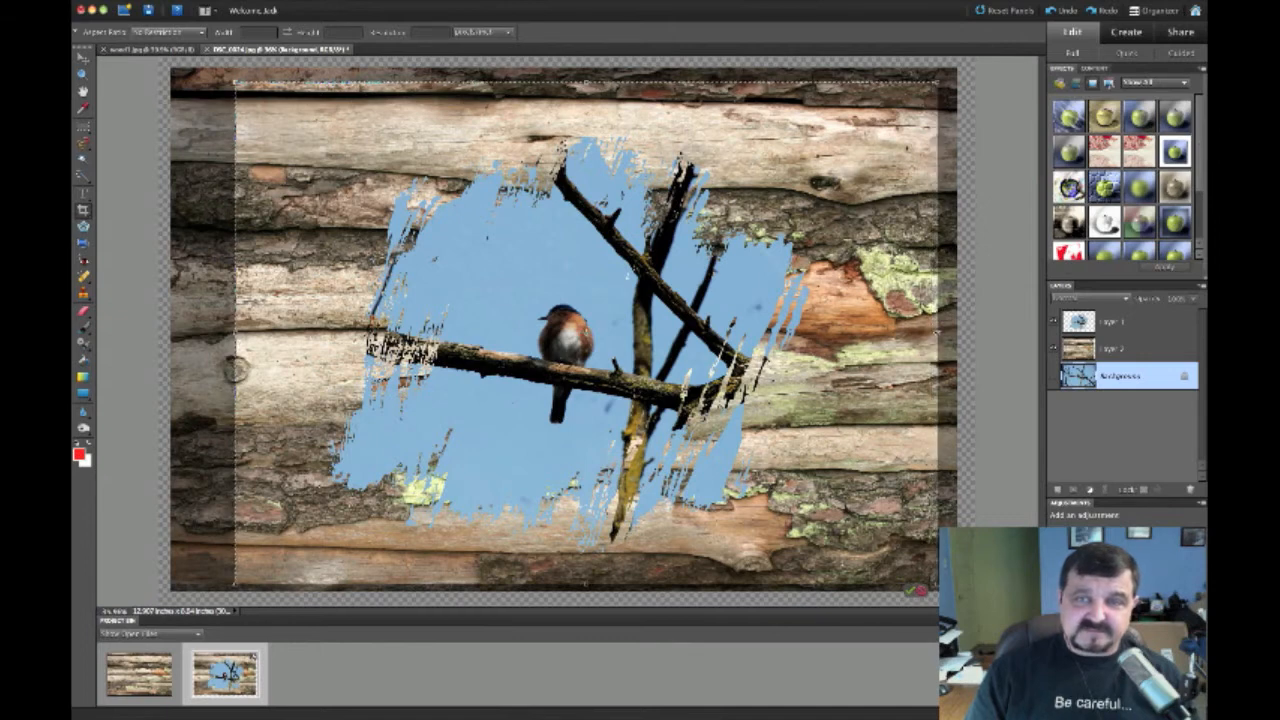
left_click(908, 590)
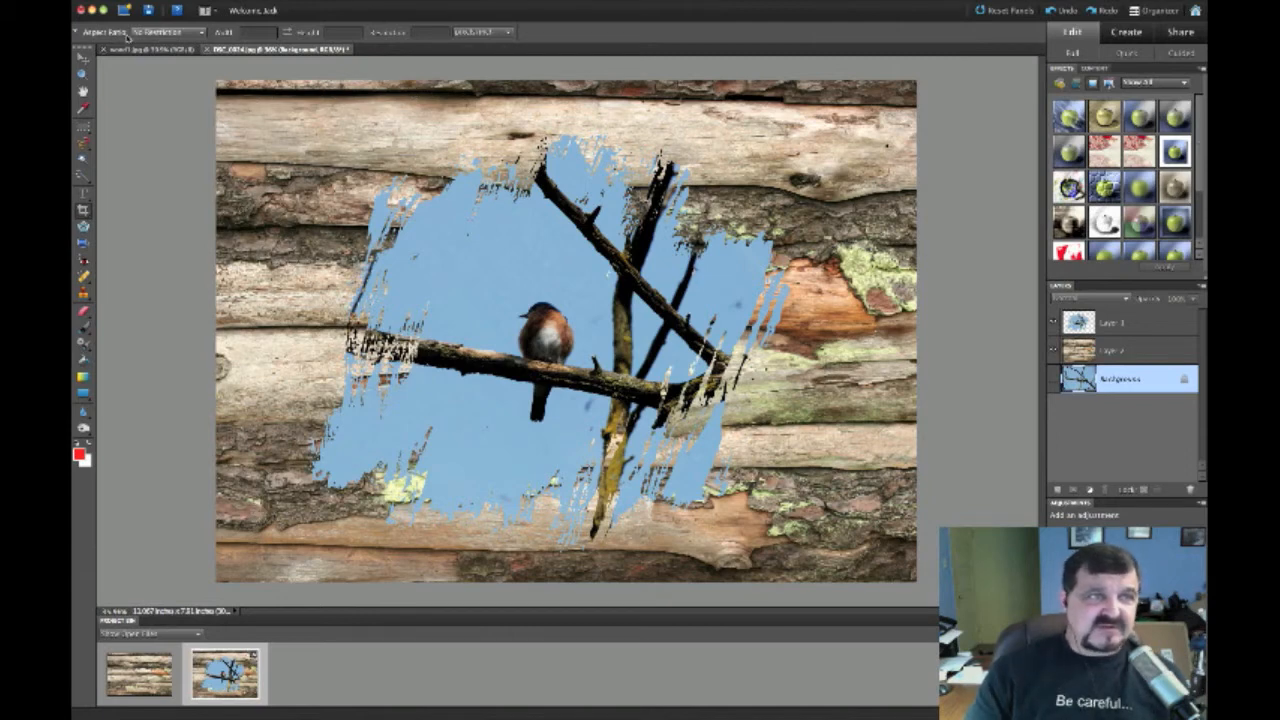
left_click(108, 1)
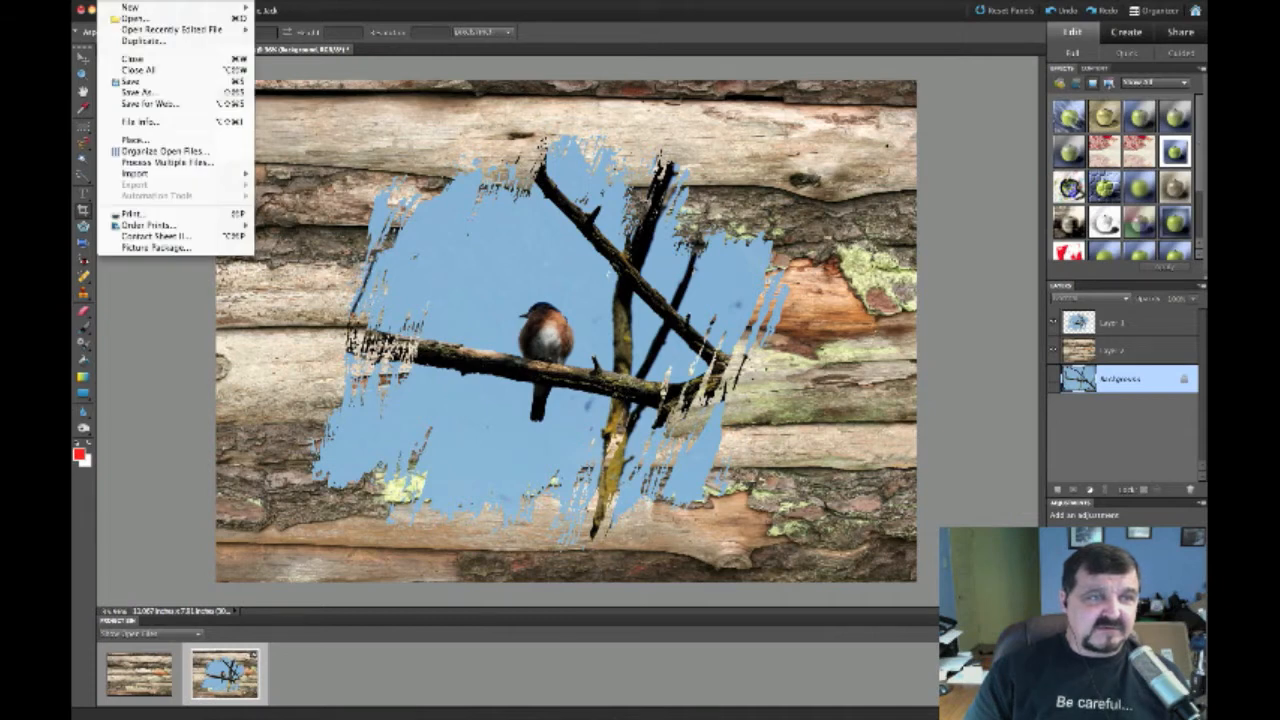
left_click(123, 214)
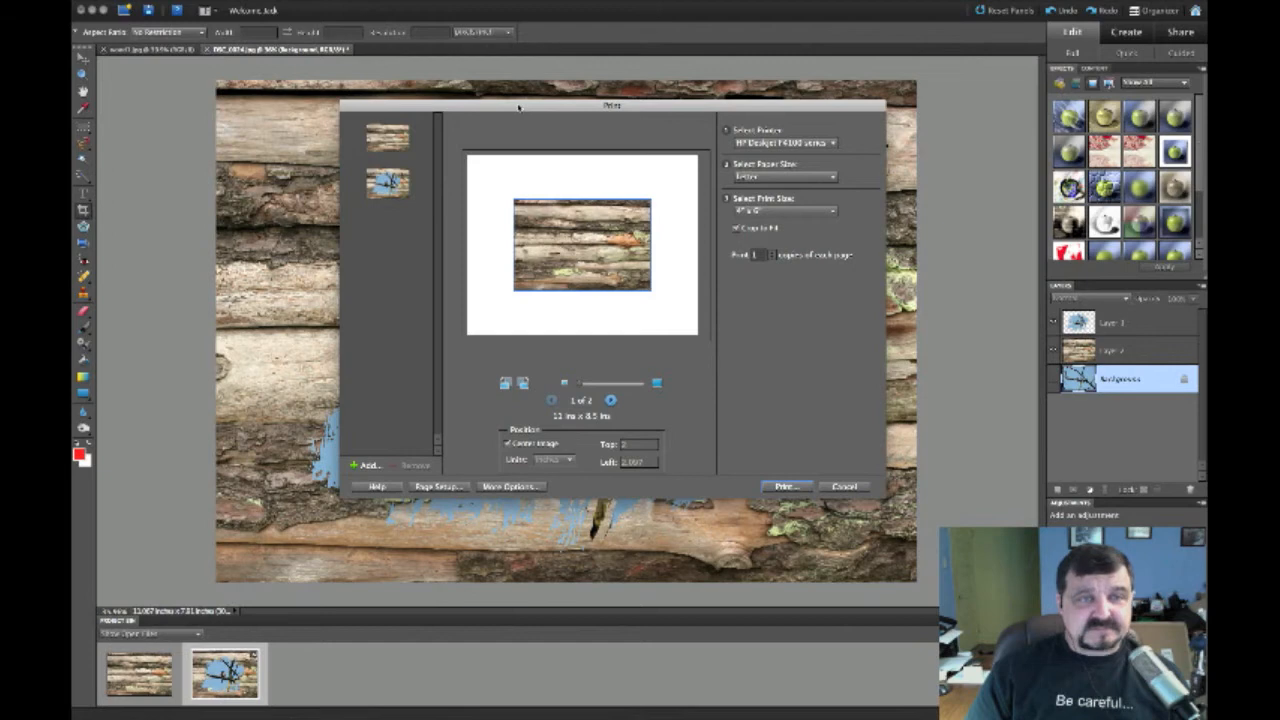
left_click_drag(518, 106, 469, 119)
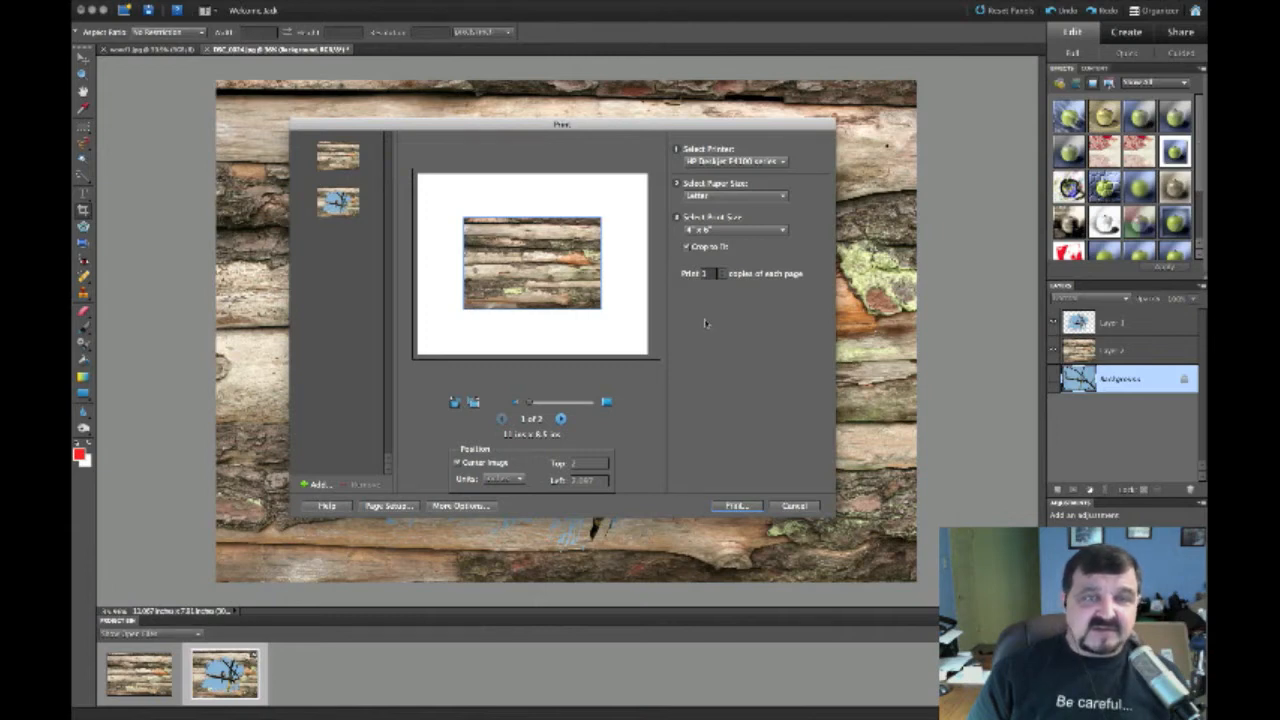
left_click(794, 505)
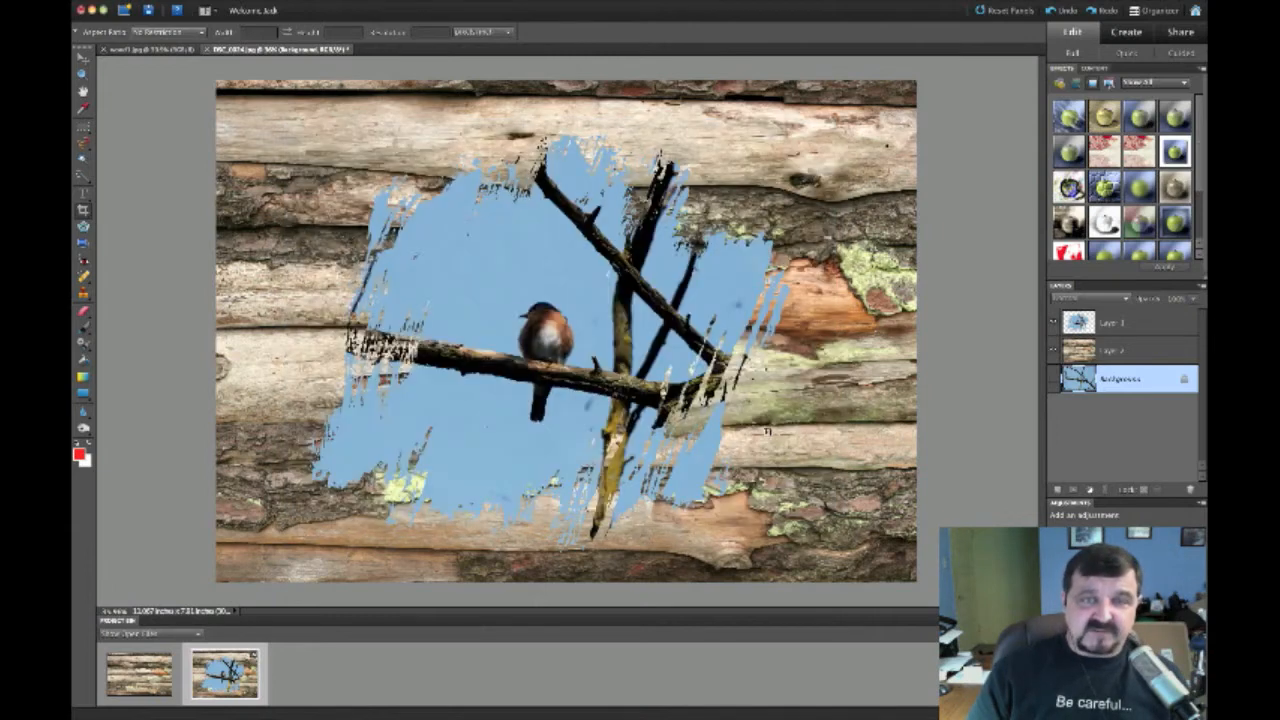
left_click(1125, 350)
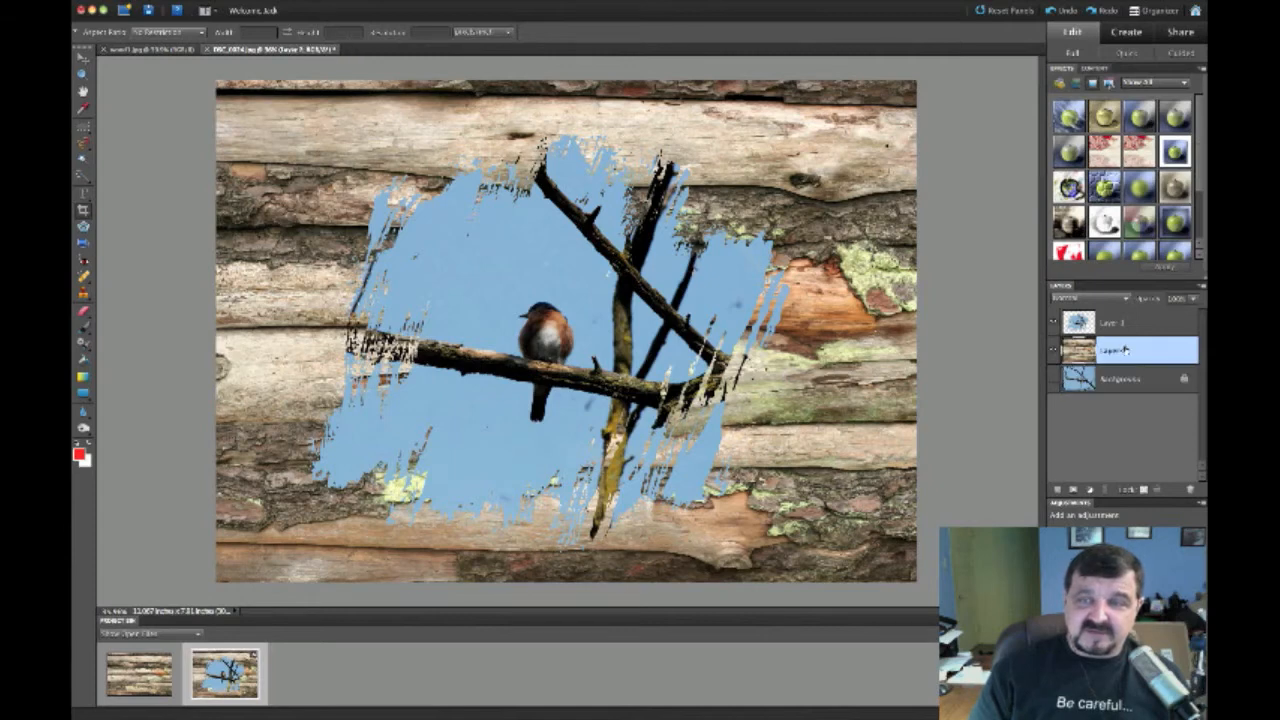
left_click(1134, 328)
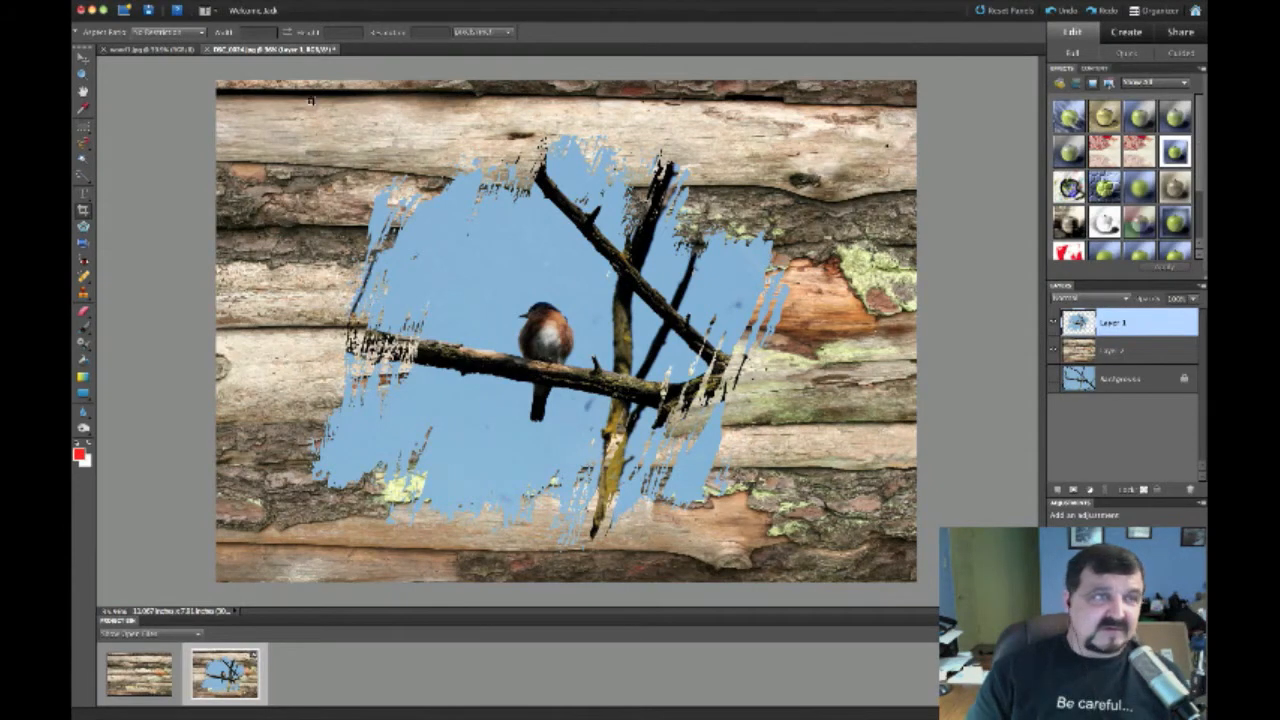
left_click(109, 1)
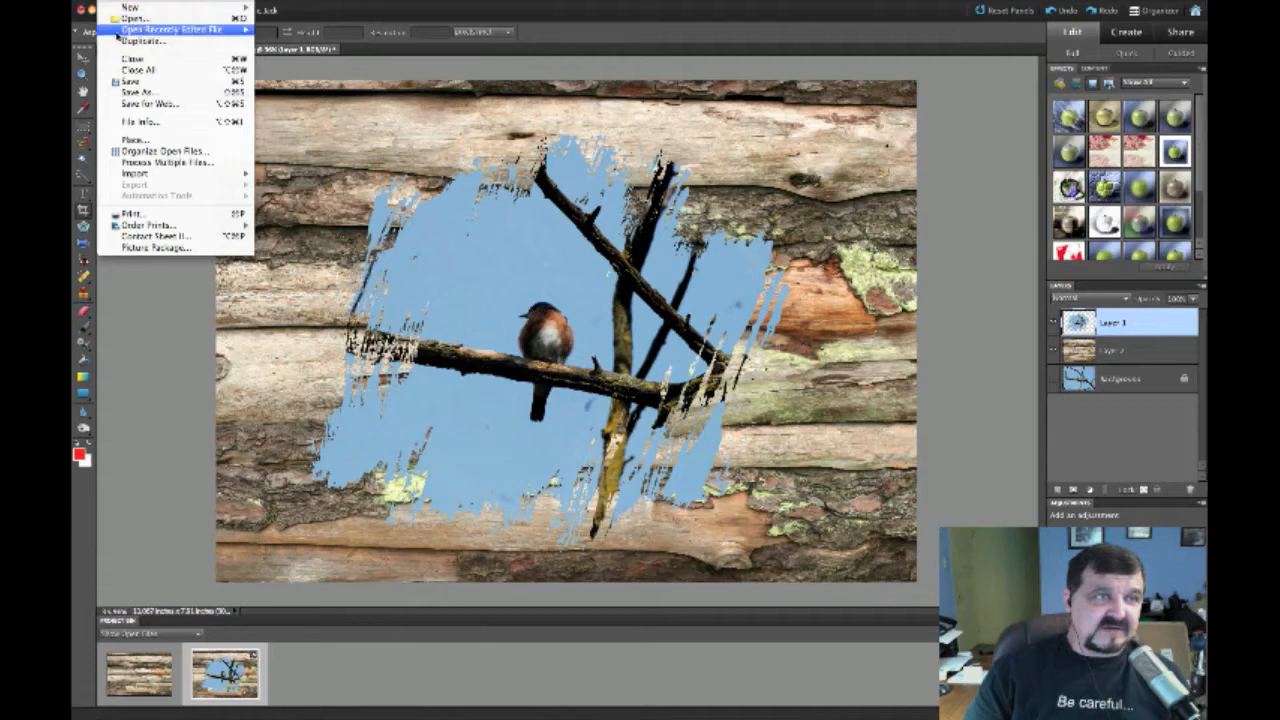
left_click(122, 214)
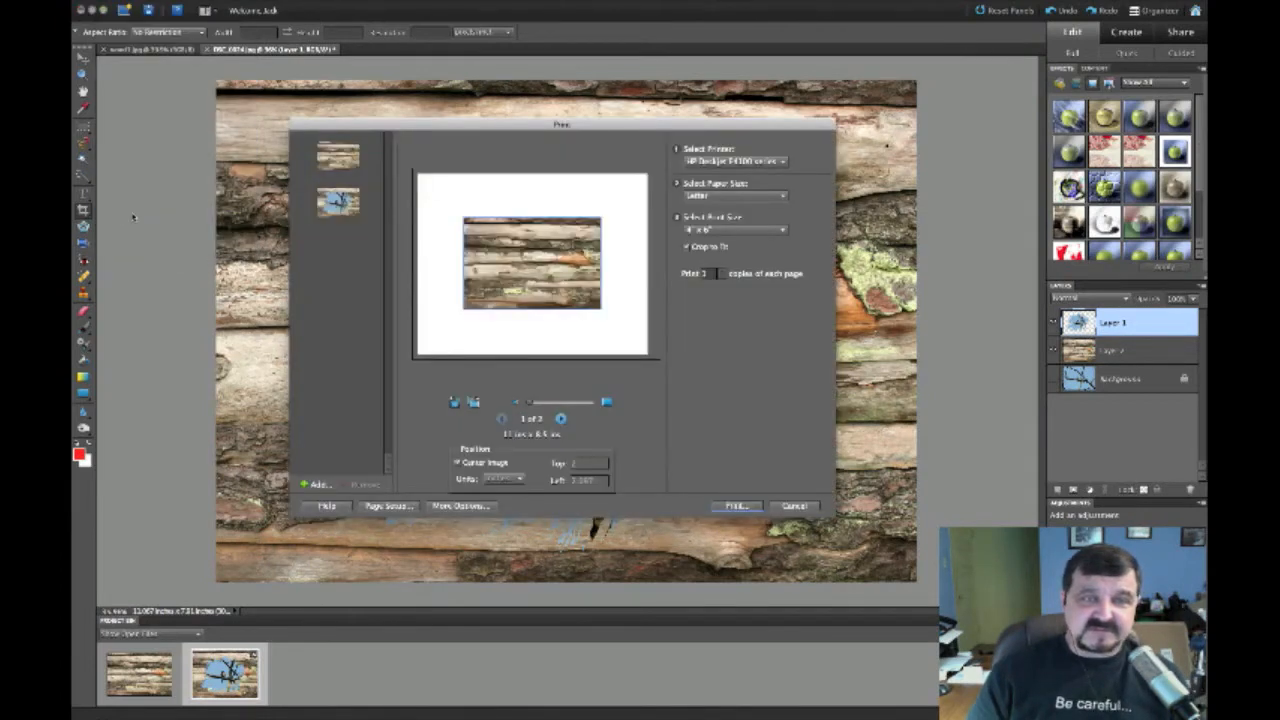
left_click(333, 205)
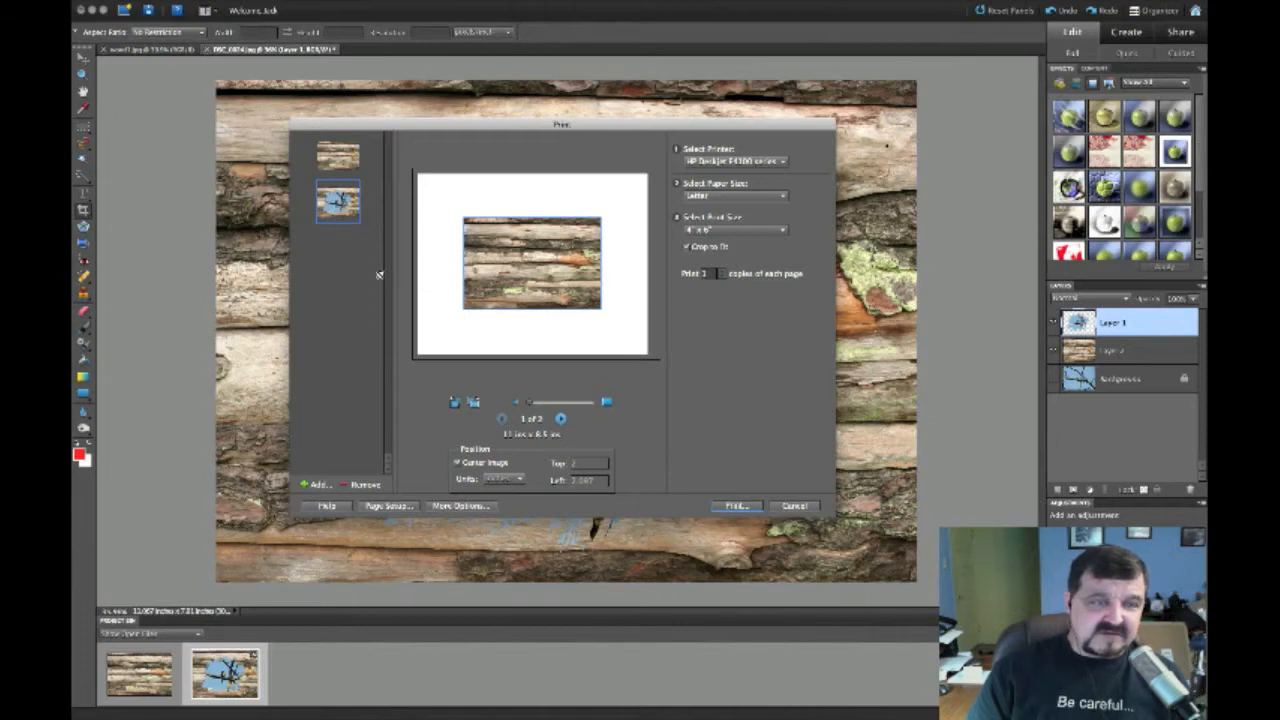
left_click(794, 505)
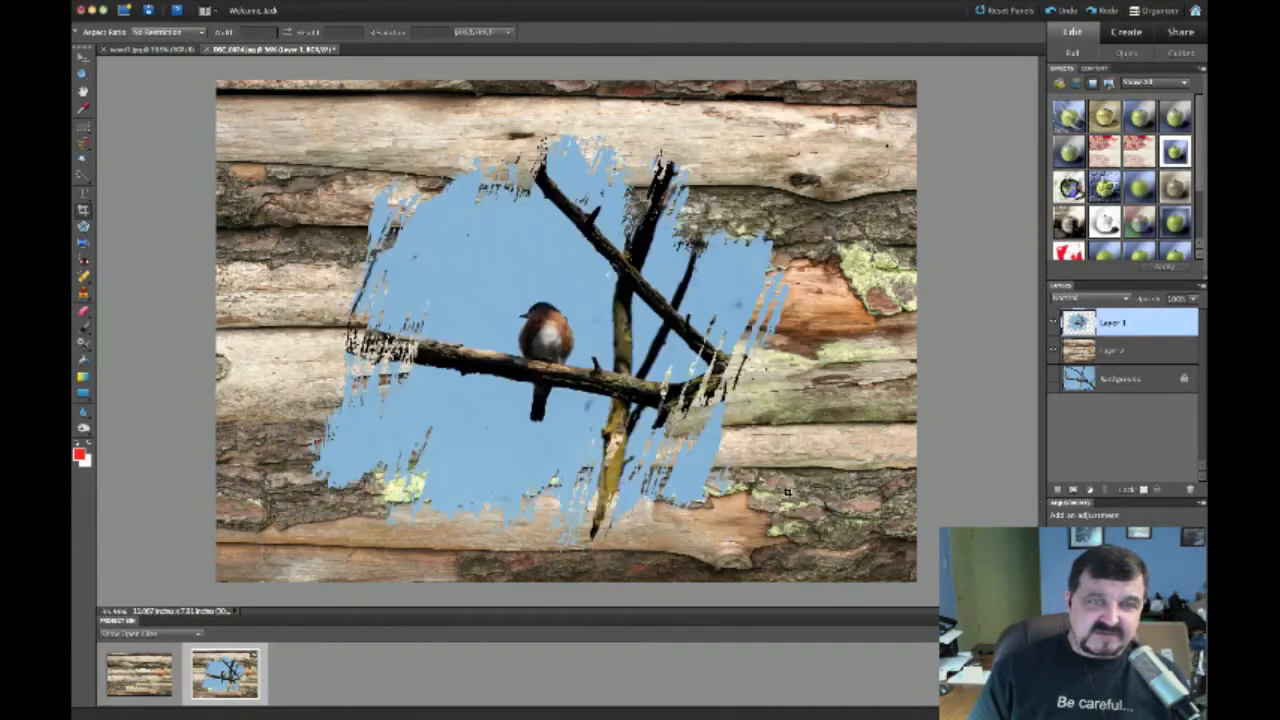
Select the composite's Background layer and close the separate wood texture document
left_click(1136, 360)
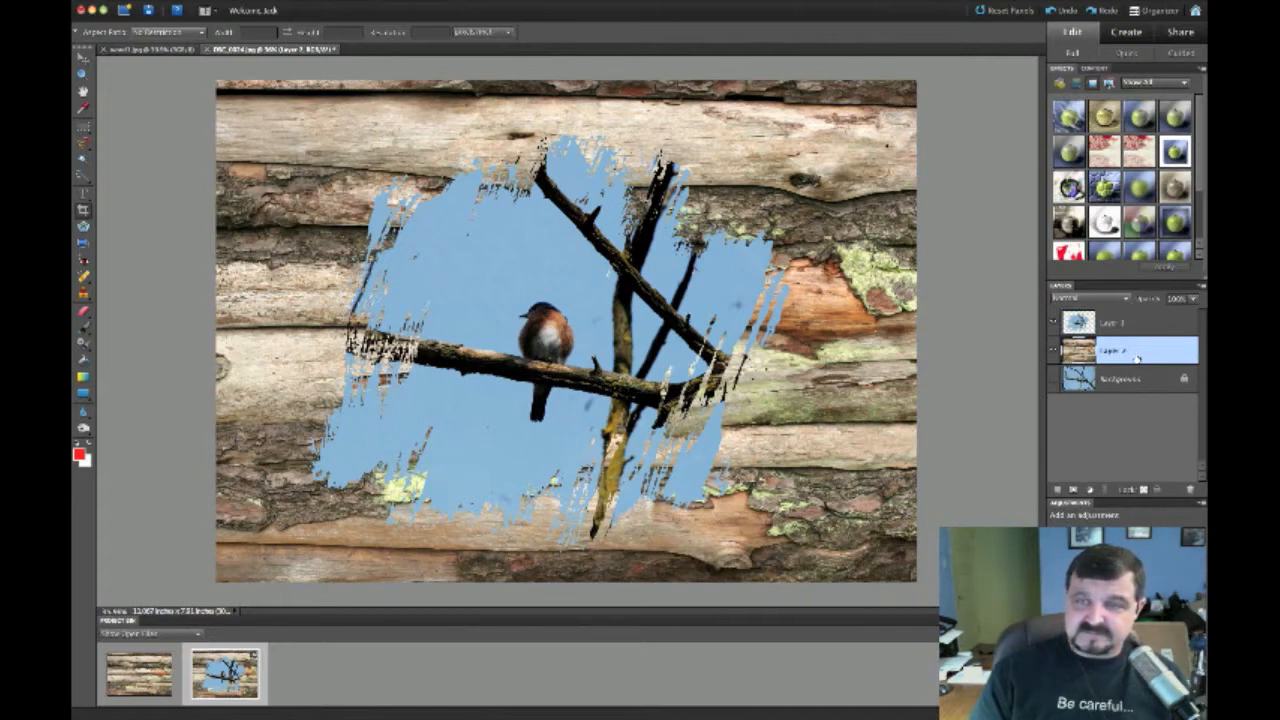
left_click(1131, 379)
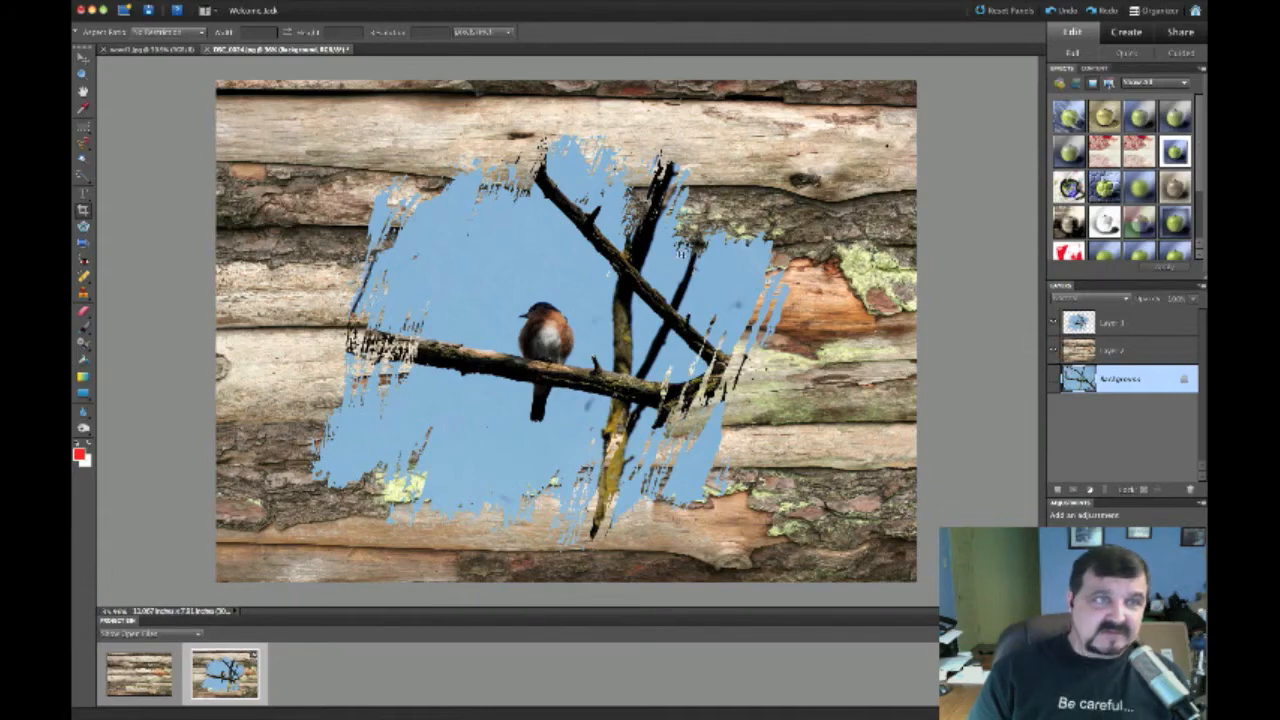
left_click(146, 50)
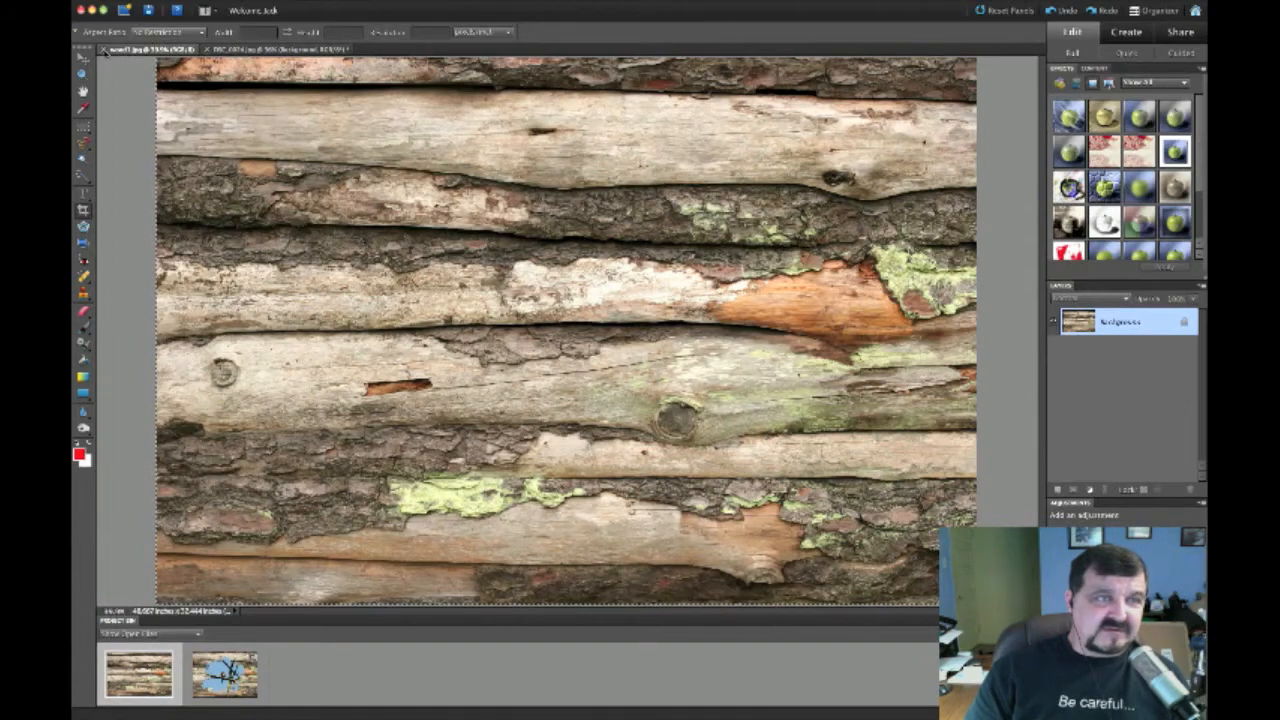
left_click(105, 50)
Bring up File > Print for the bird-on-wood composite
left_click(111, 1)
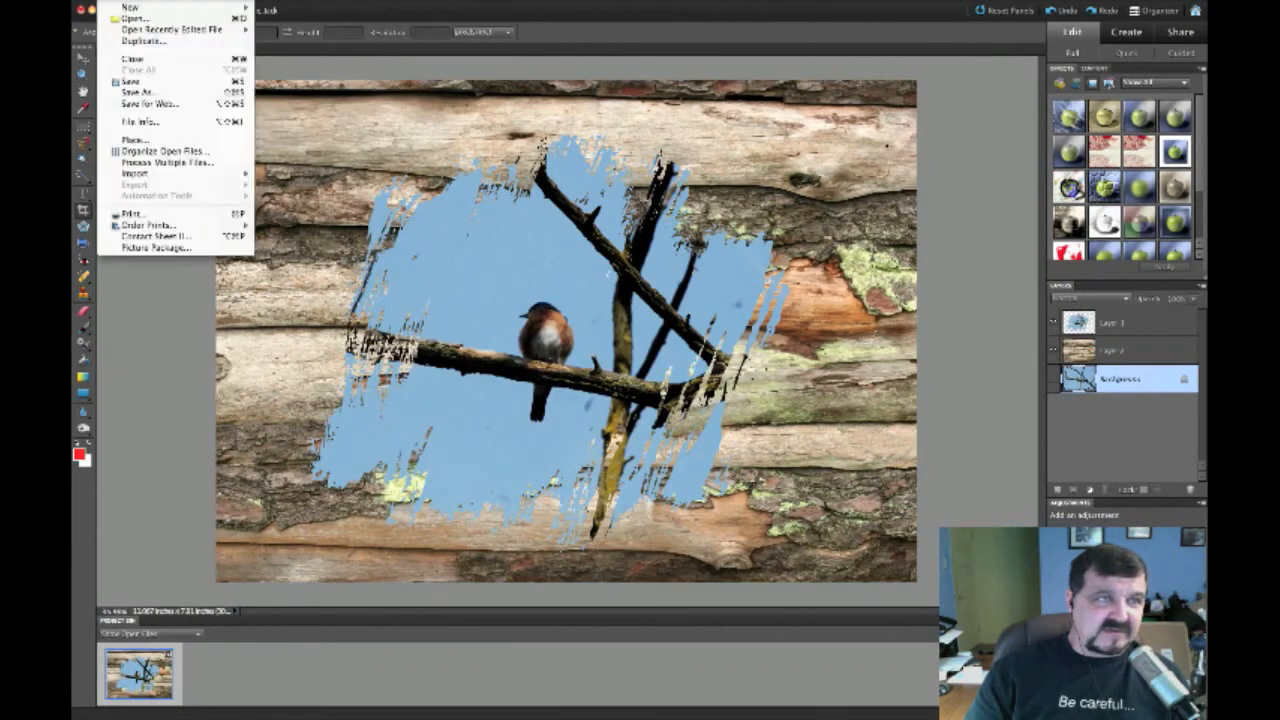
left_click(121, 213)
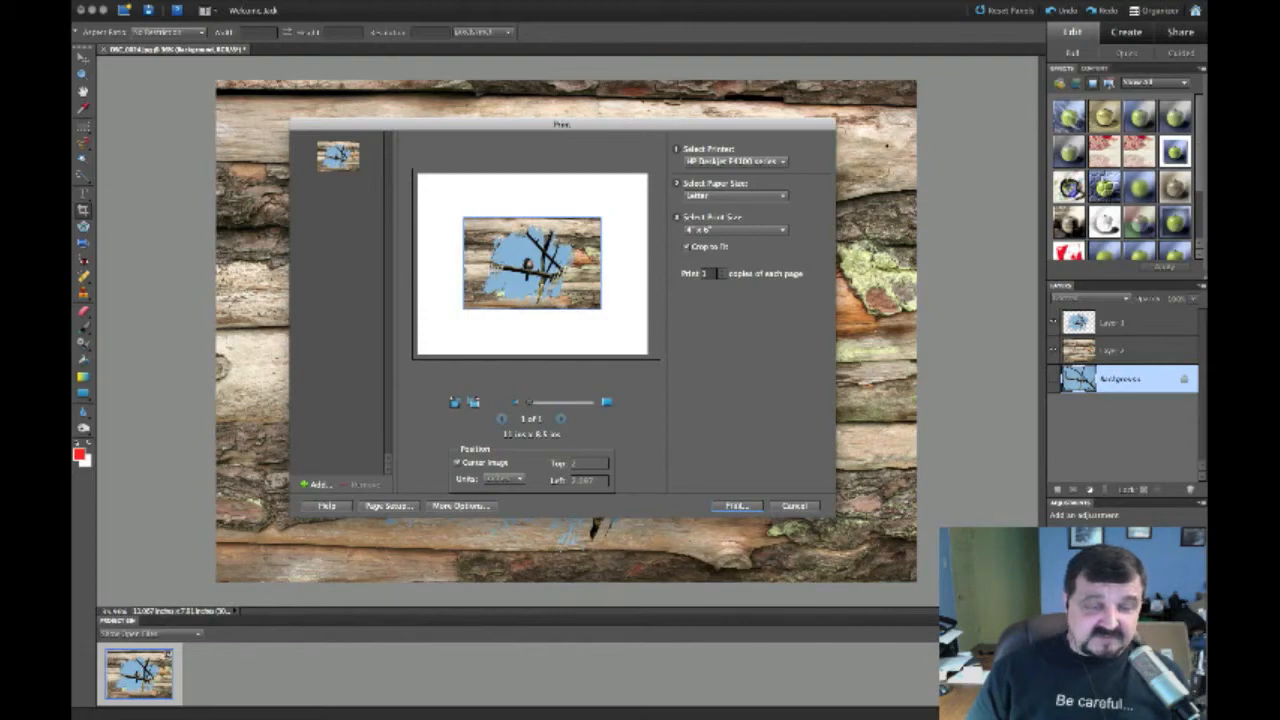
key("super+Tab")
left_click(277, 56)
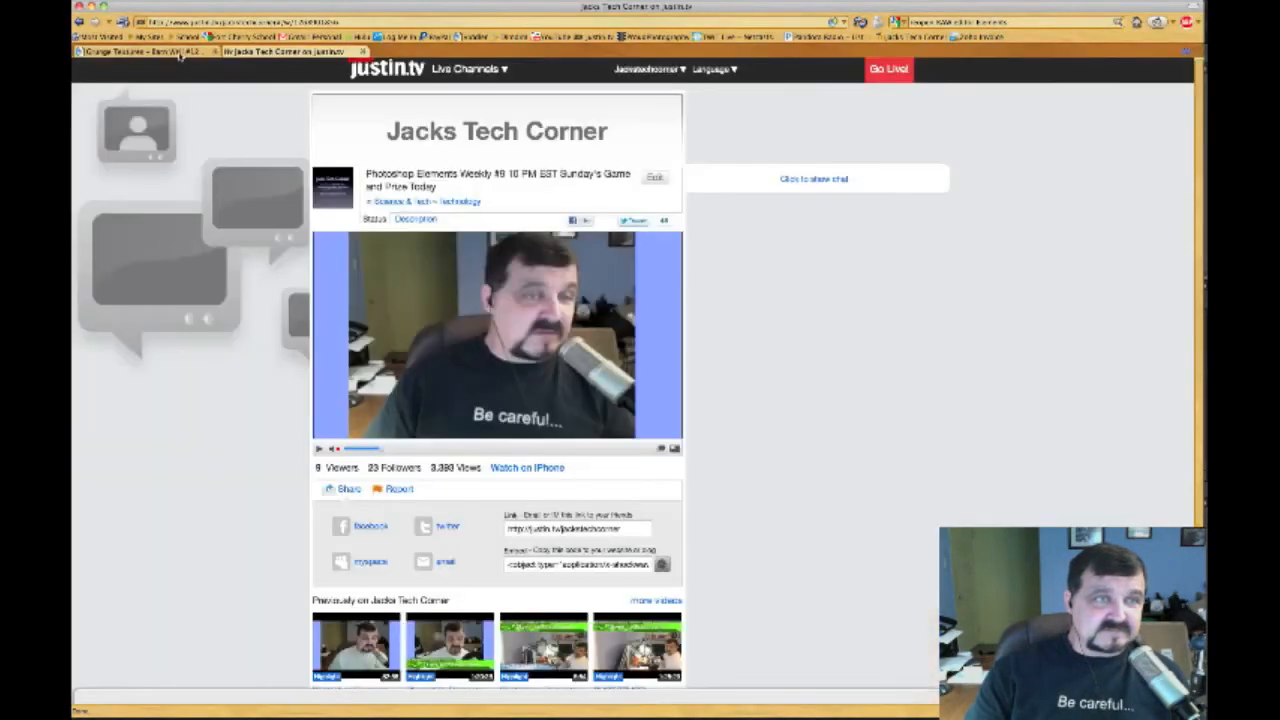
left_click(150, 51)
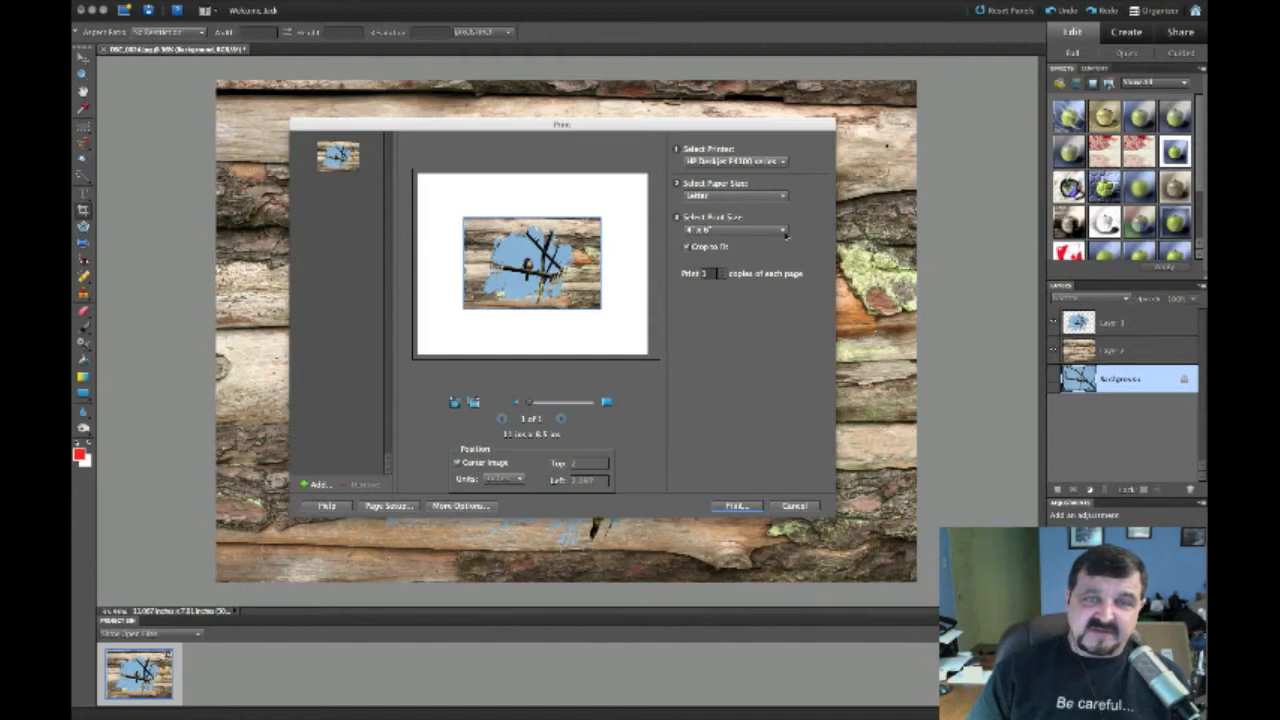
Toggle Crop to Fit off and on, and preview the composite at 8 x 10
left_click(687, 247)
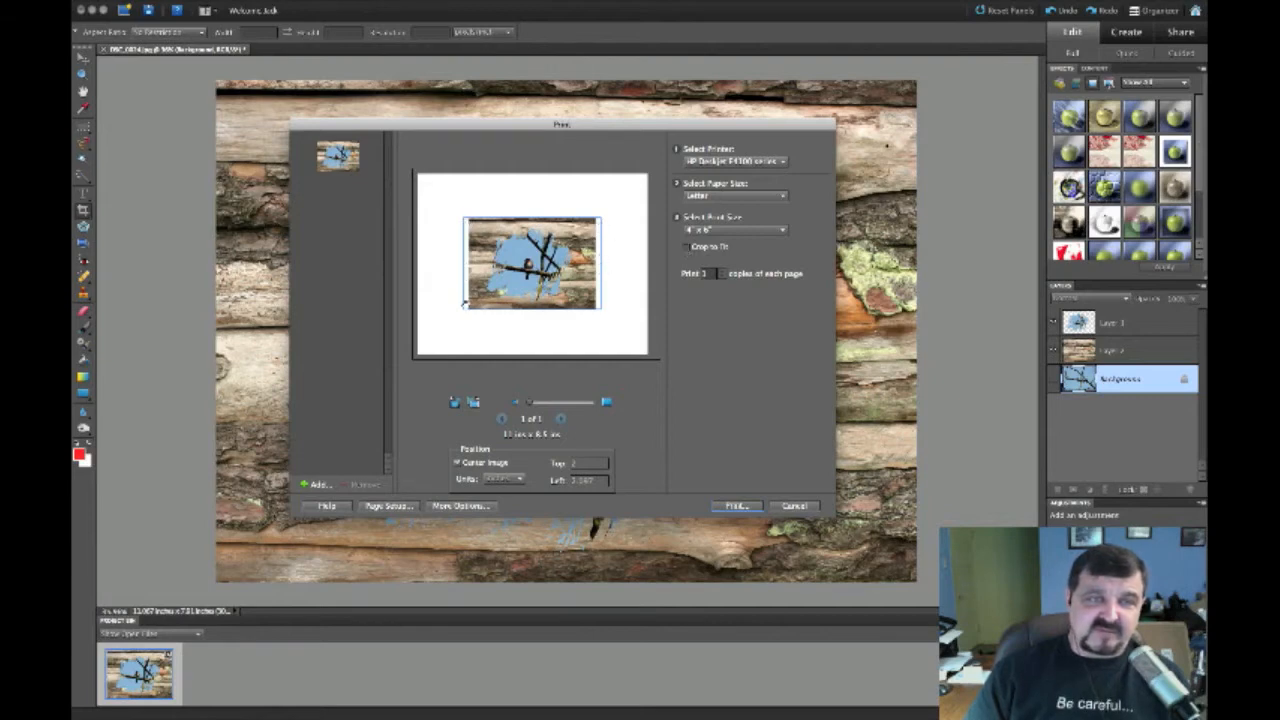
left_click(686, 247)
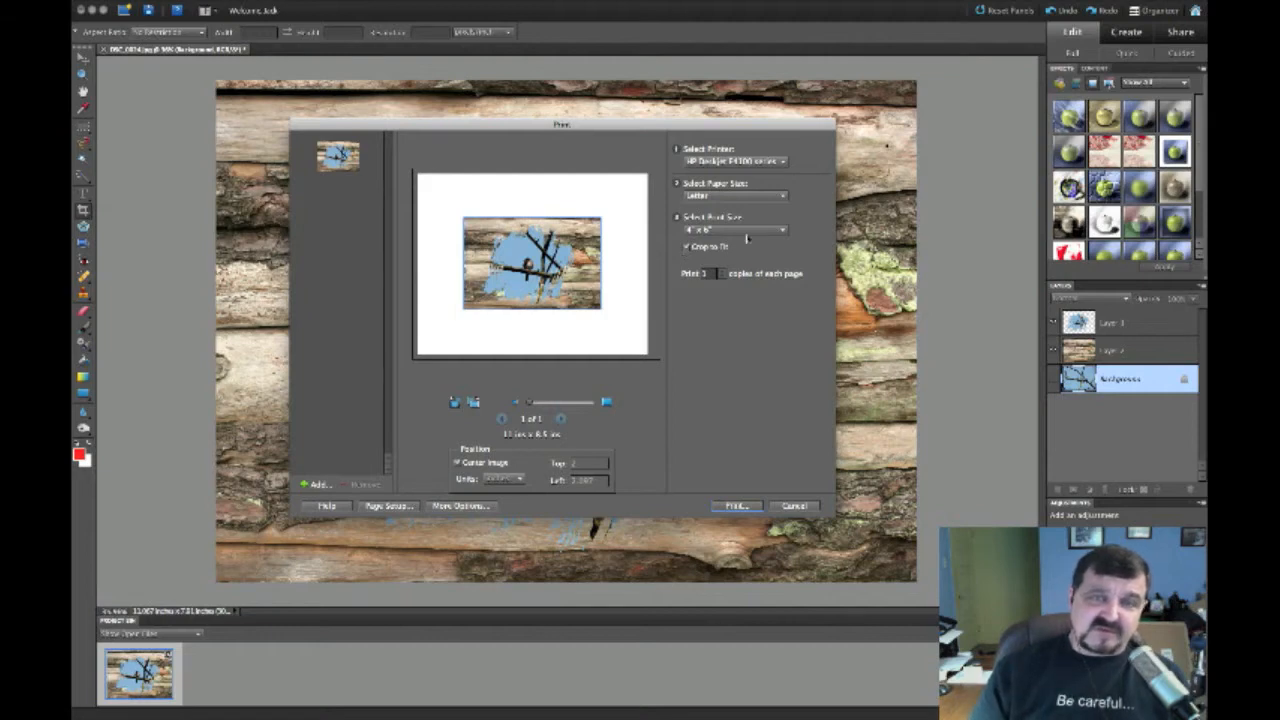
left_click(785, 232)
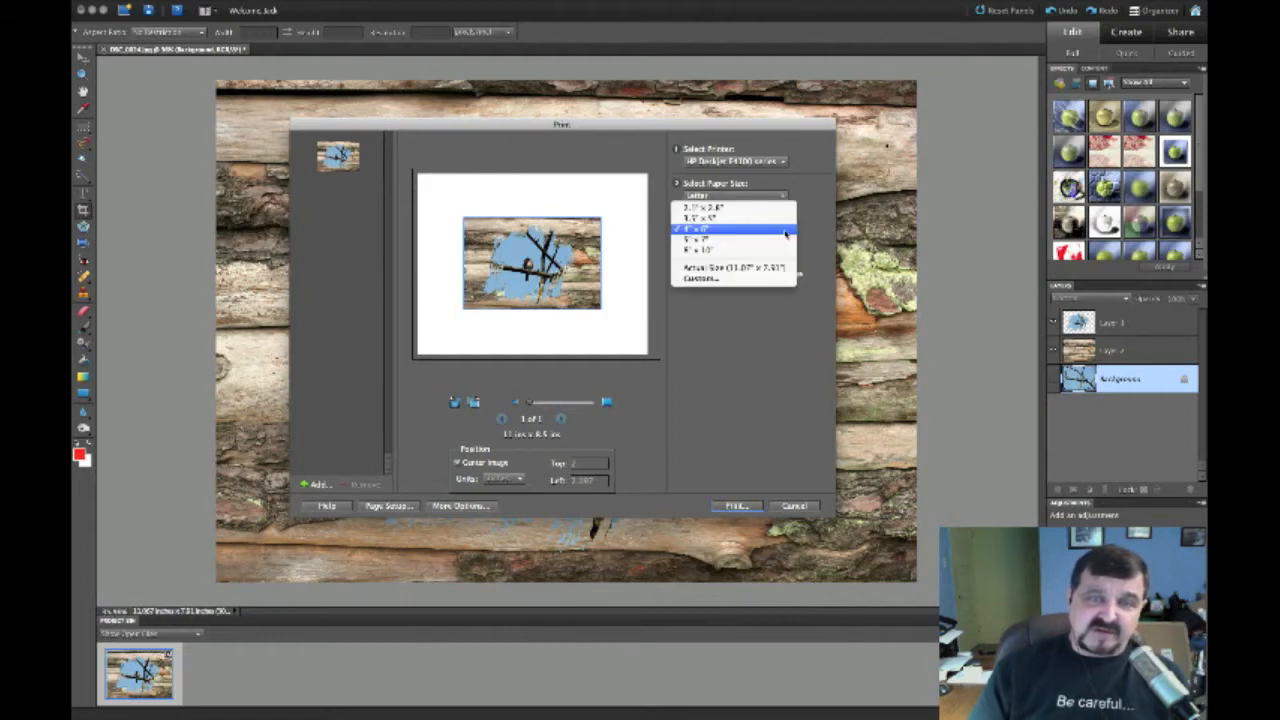
left_click(706, 249)
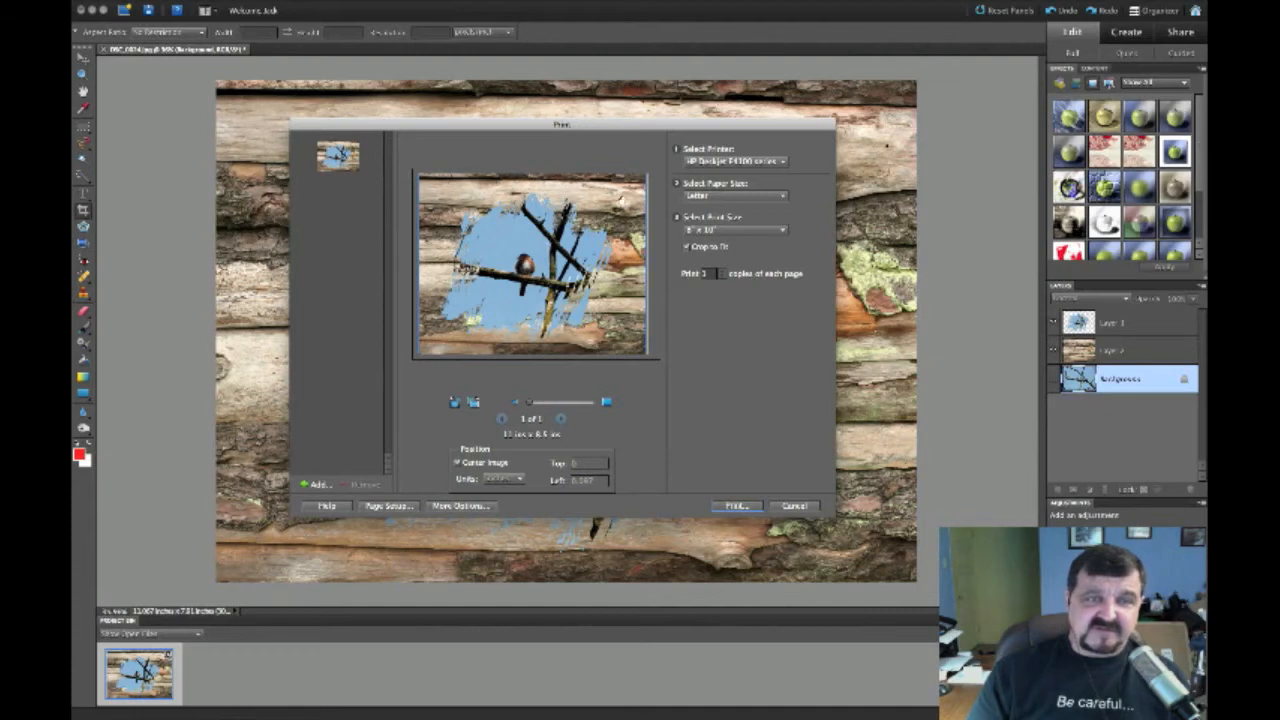
left_click(687, 248)
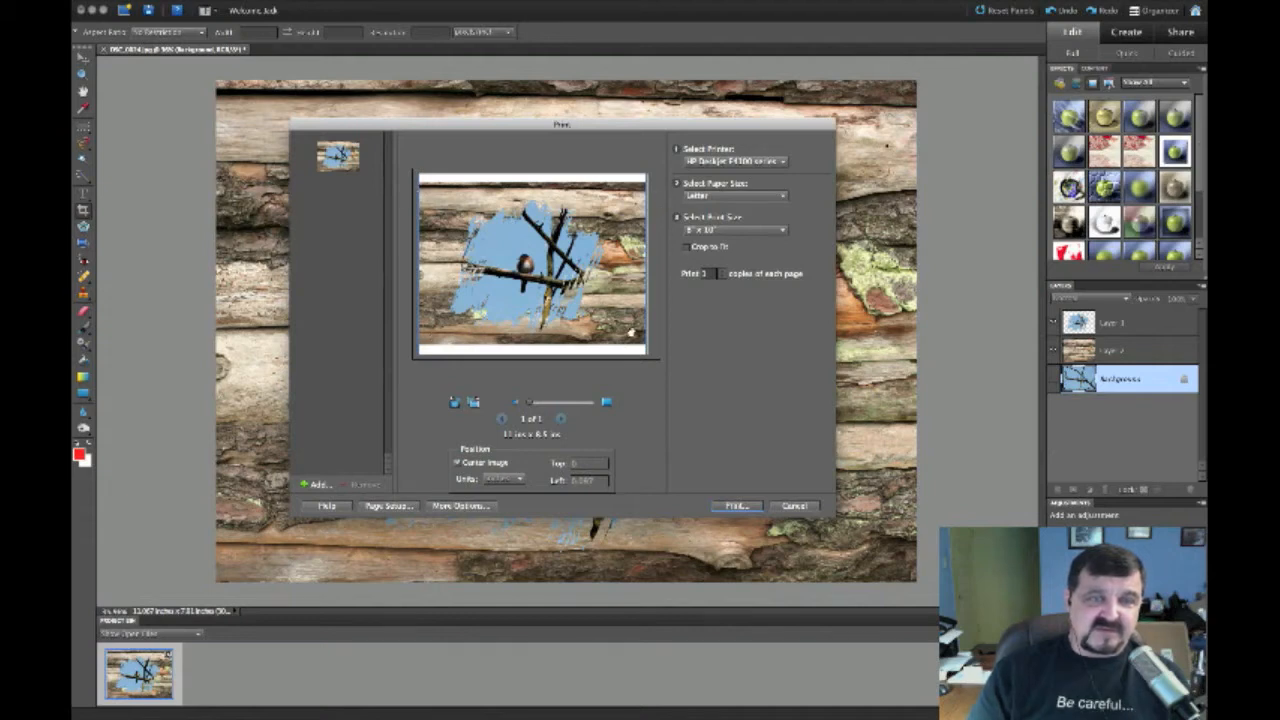
left_click(687, 247)
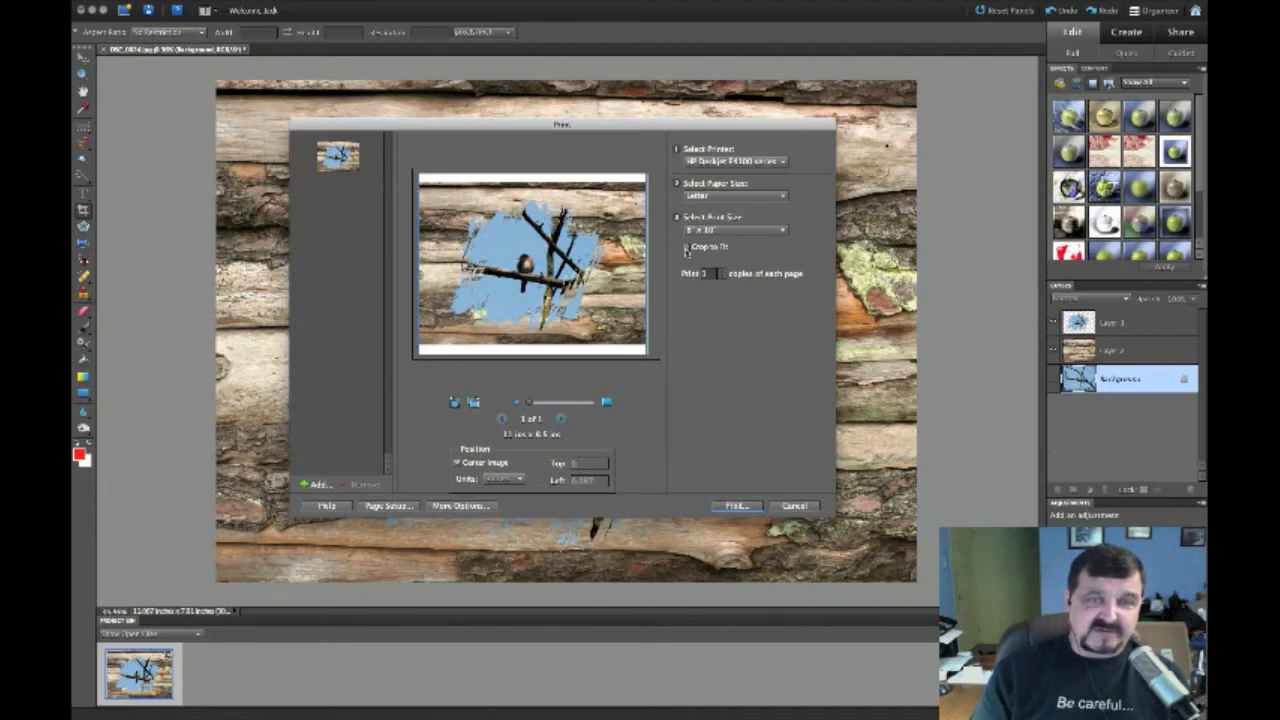
Try 5 x 7 and 3.5 x 5 print sizes, then cancel without printing
left_click(786, 233)
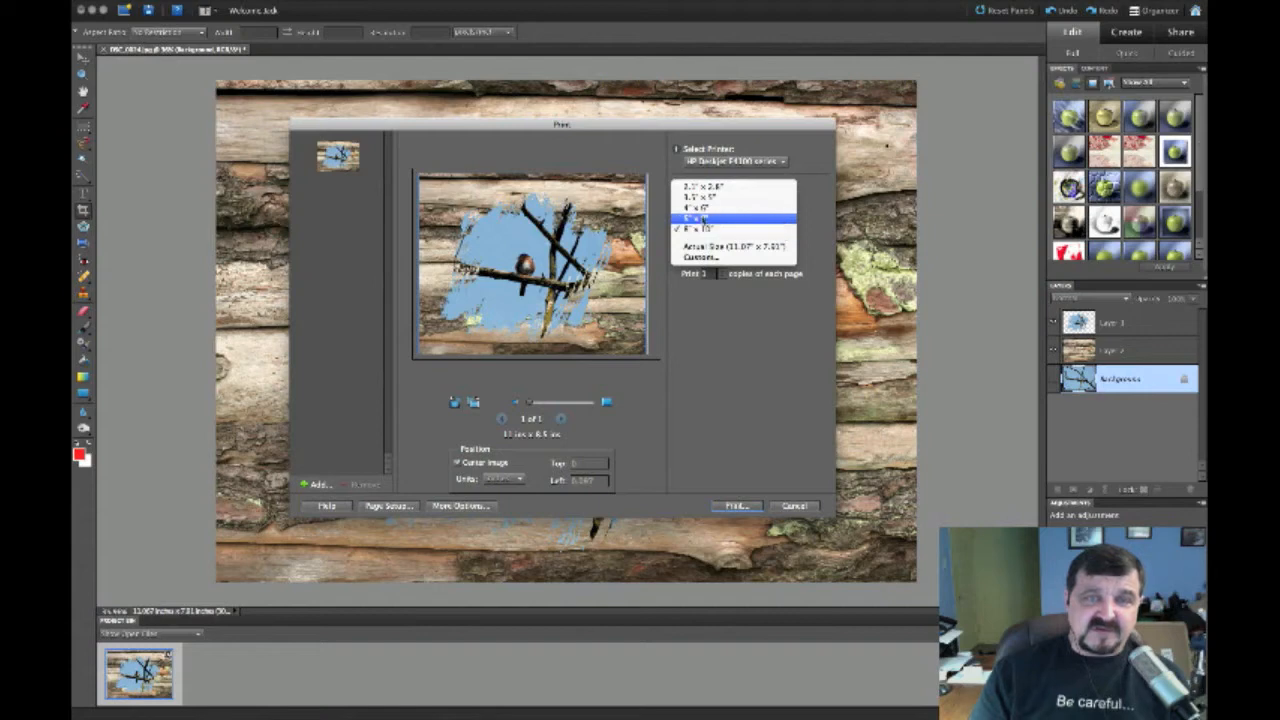
left_click(702, 218)
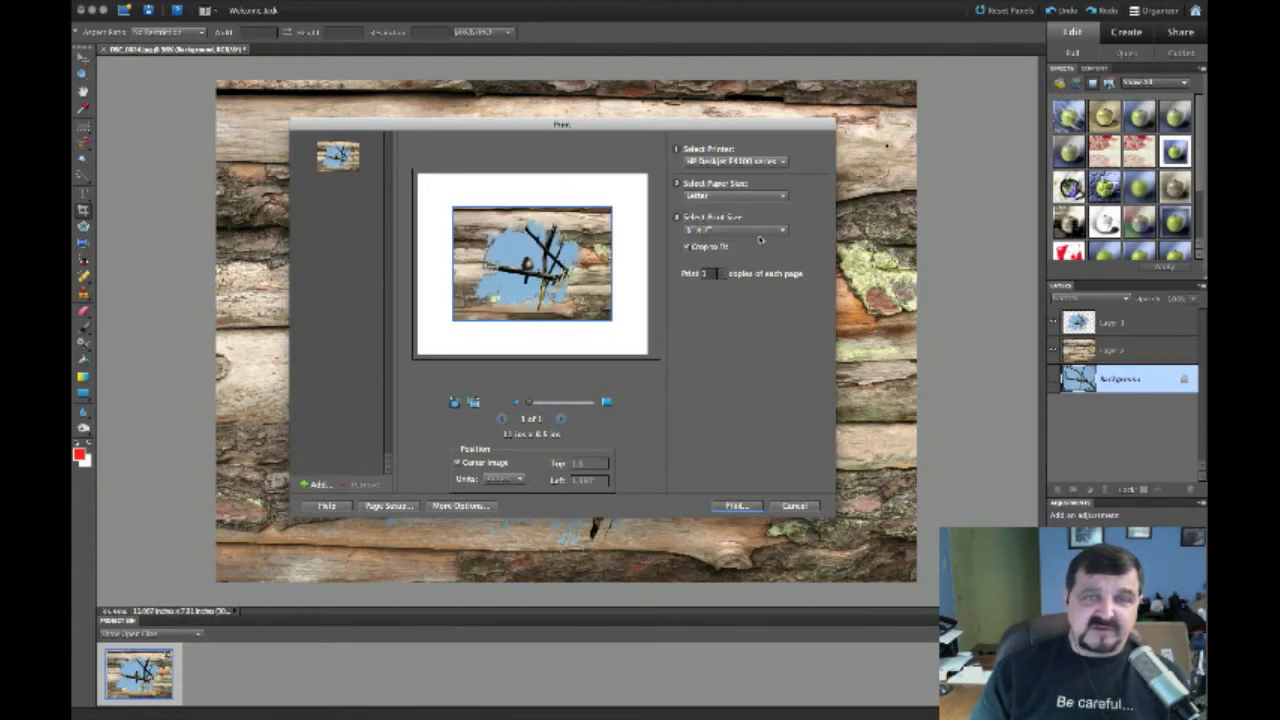
left_click(784, 234)
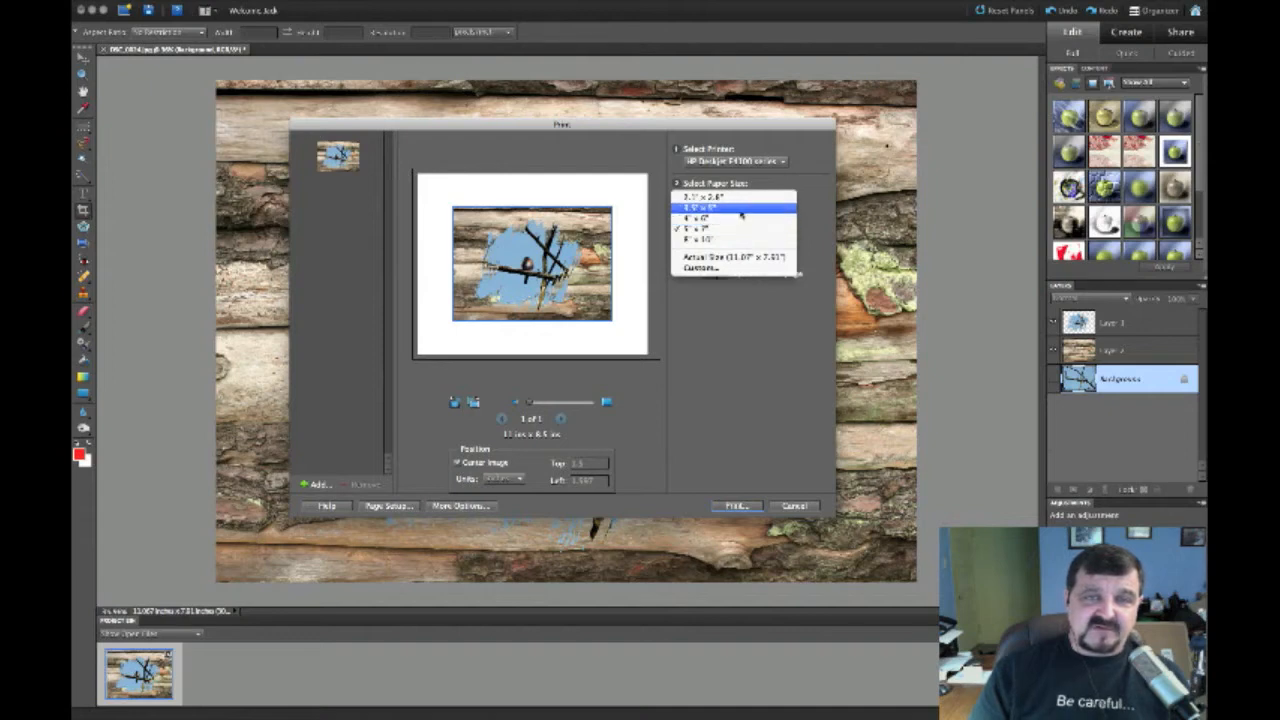
left_click(742, 208)
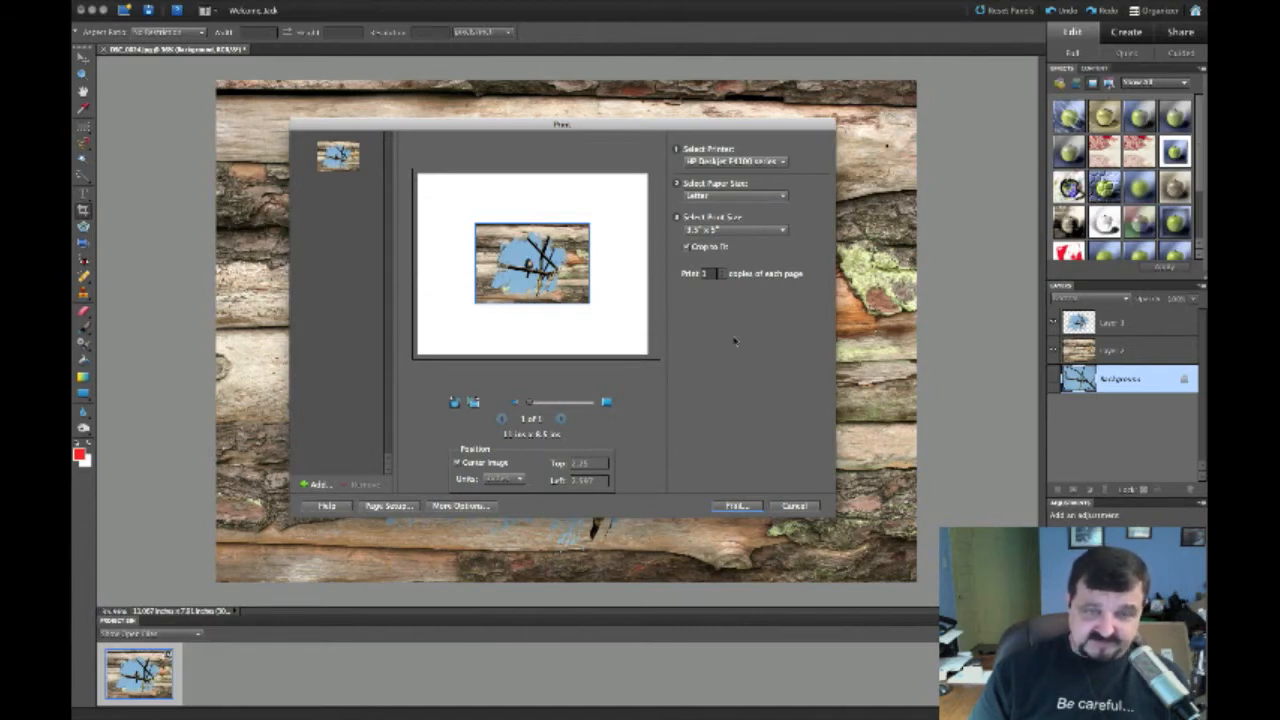
left_click(794, 506)
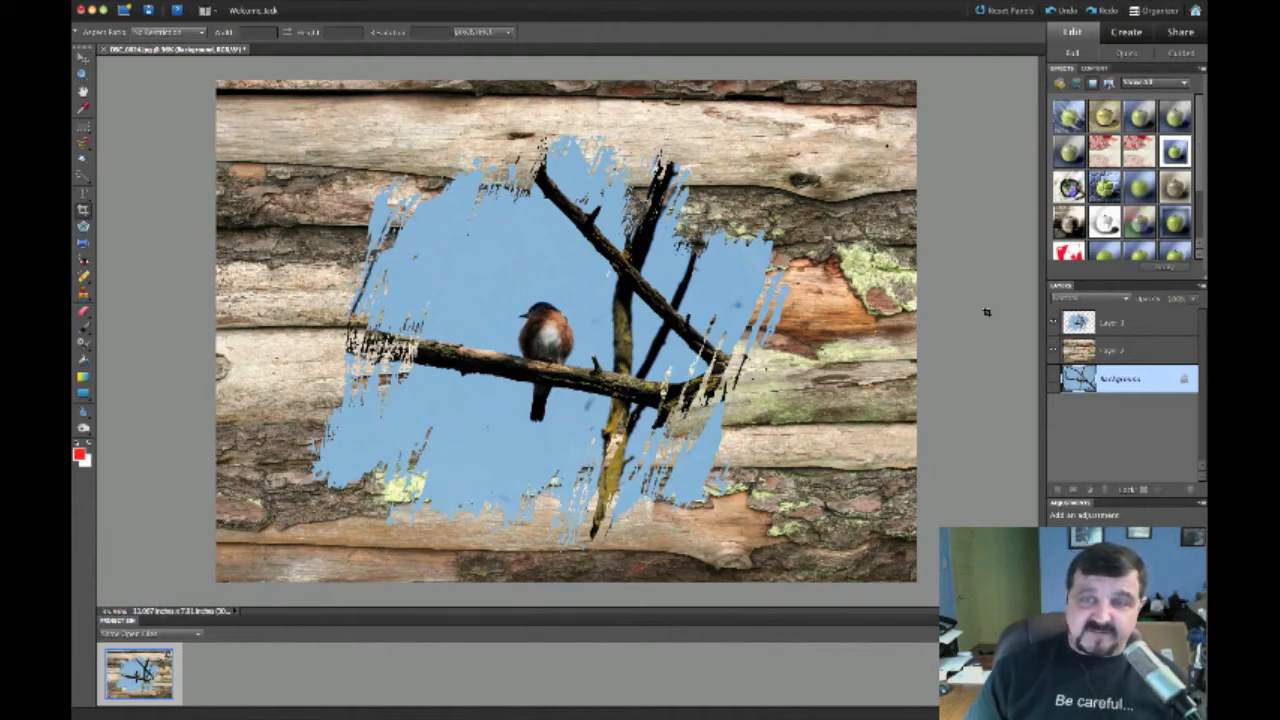
Add a Brightness/Contrast adjustment layer above the wood texture layer, Layer 2
left_click(1116, 322)
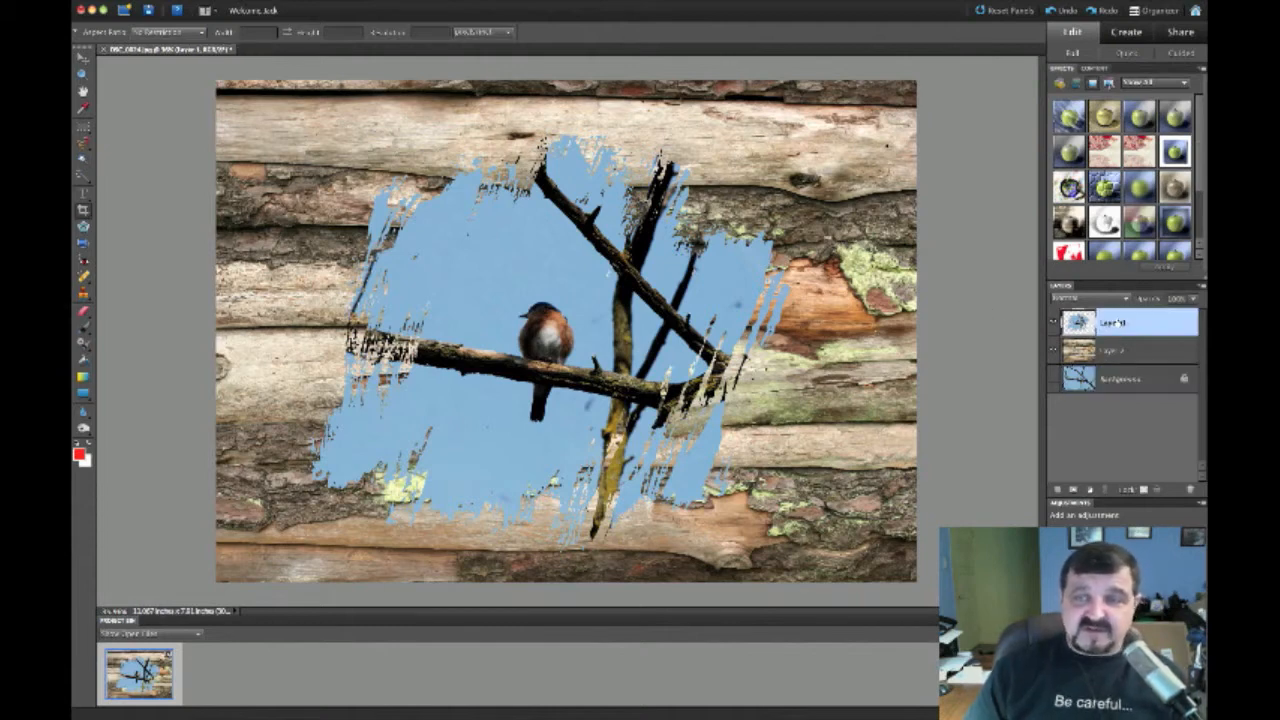
left_click(1126, 350)
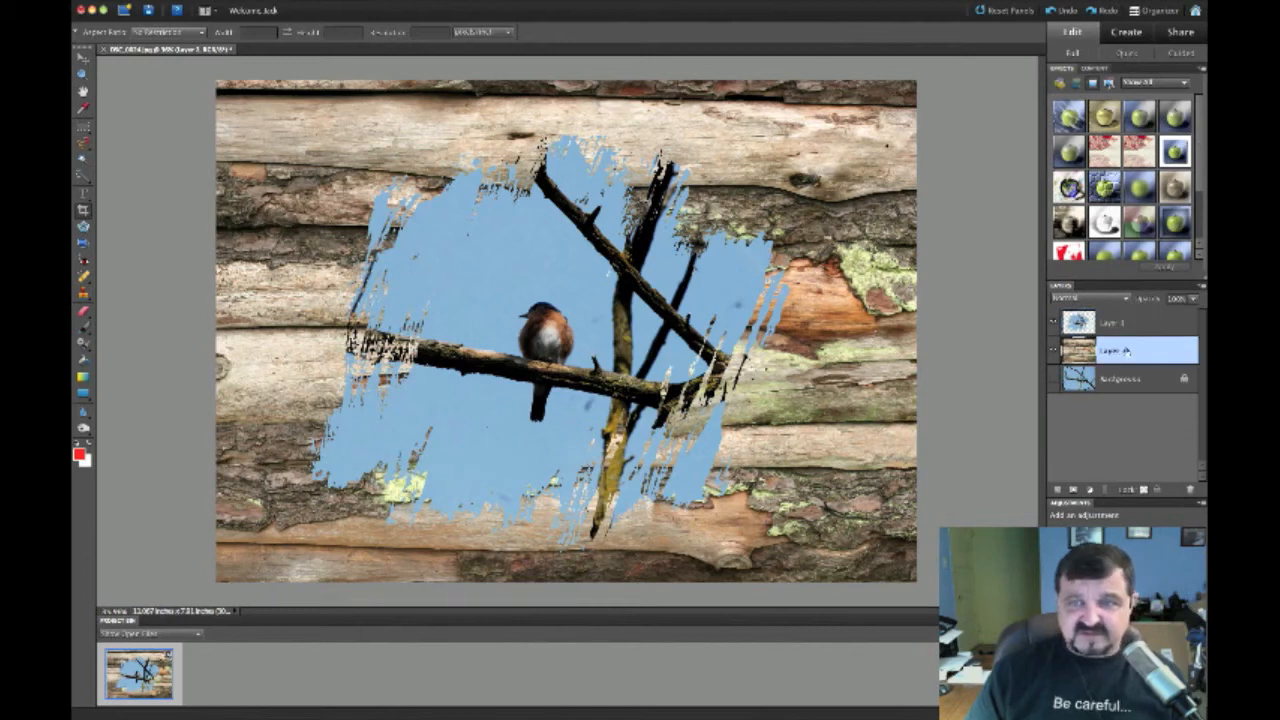
left_click(1091, 490)
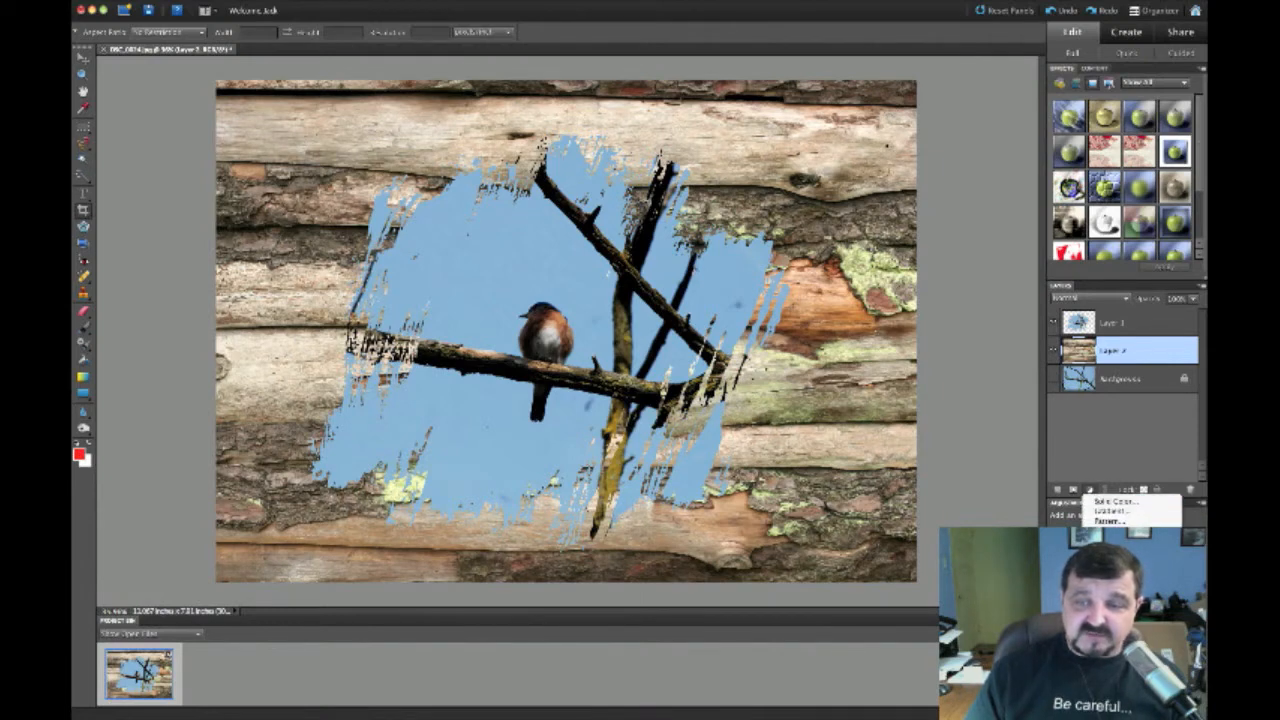
left_click(1110, 541)
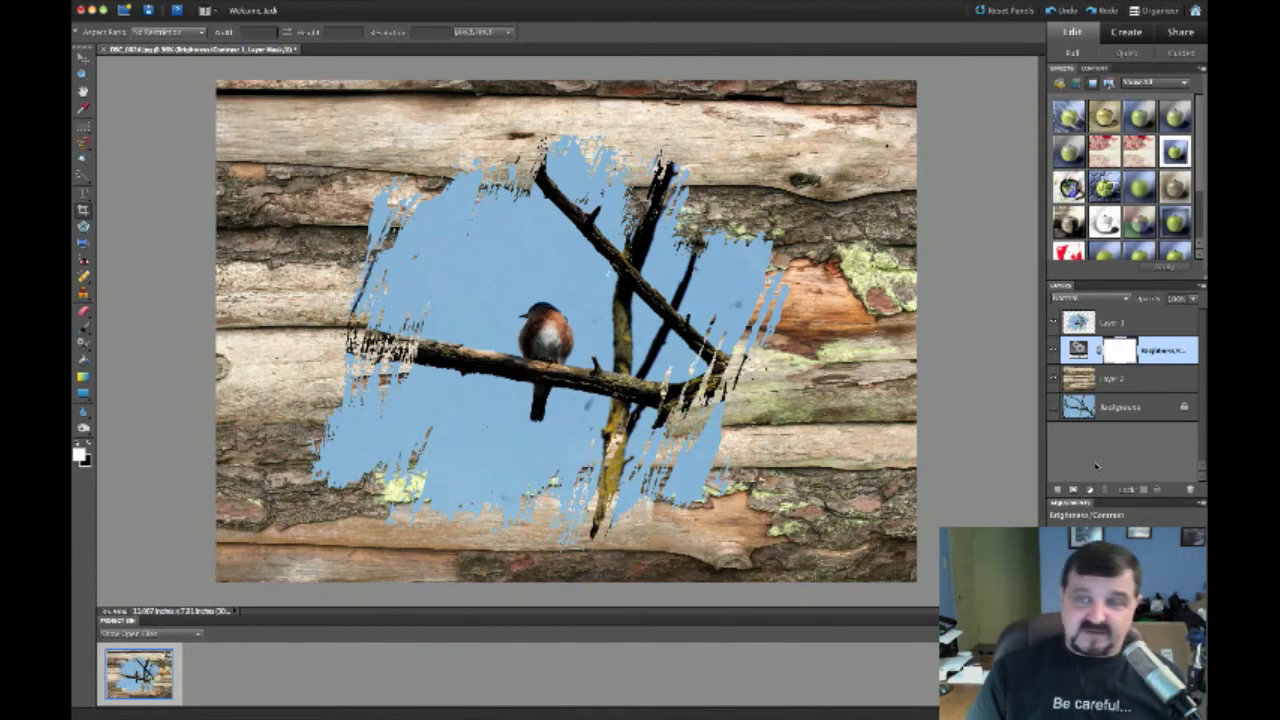
Reorder Layer 2 around the adjustment, then clip the adjustment and wood layers together
left_click_drag(1120, 380, 1122, 351)
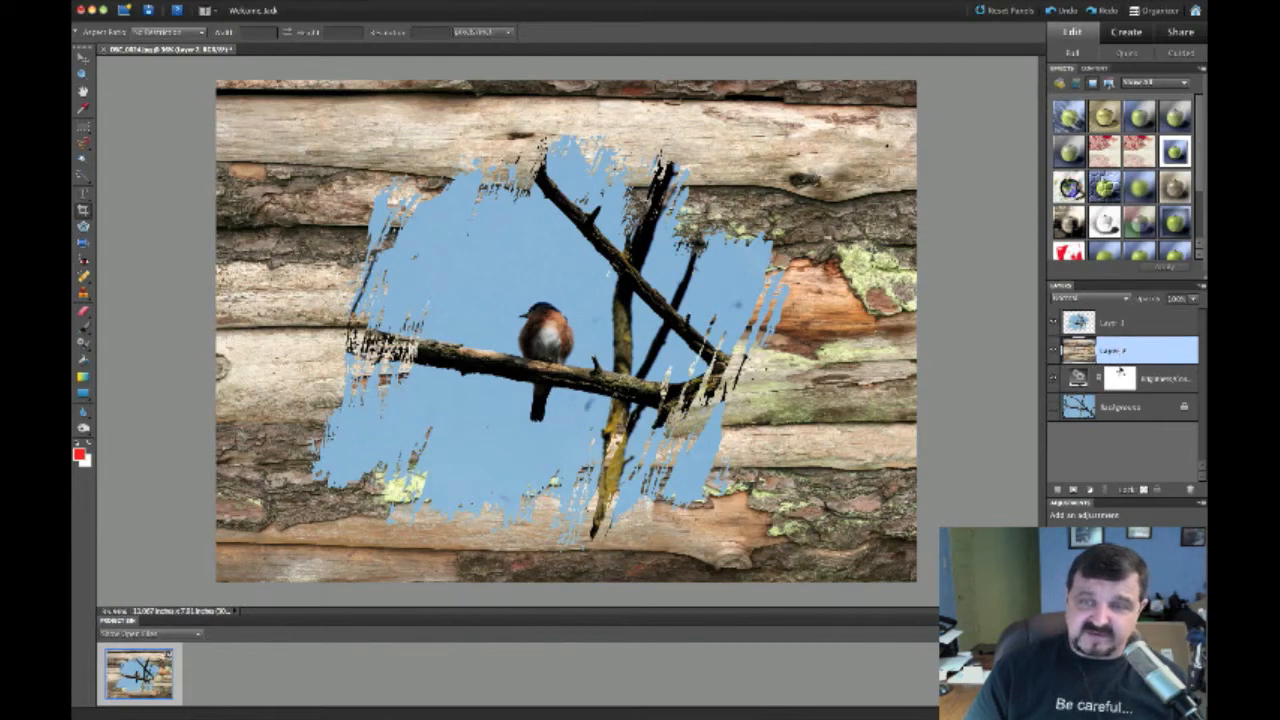
left_click(1120, 376)
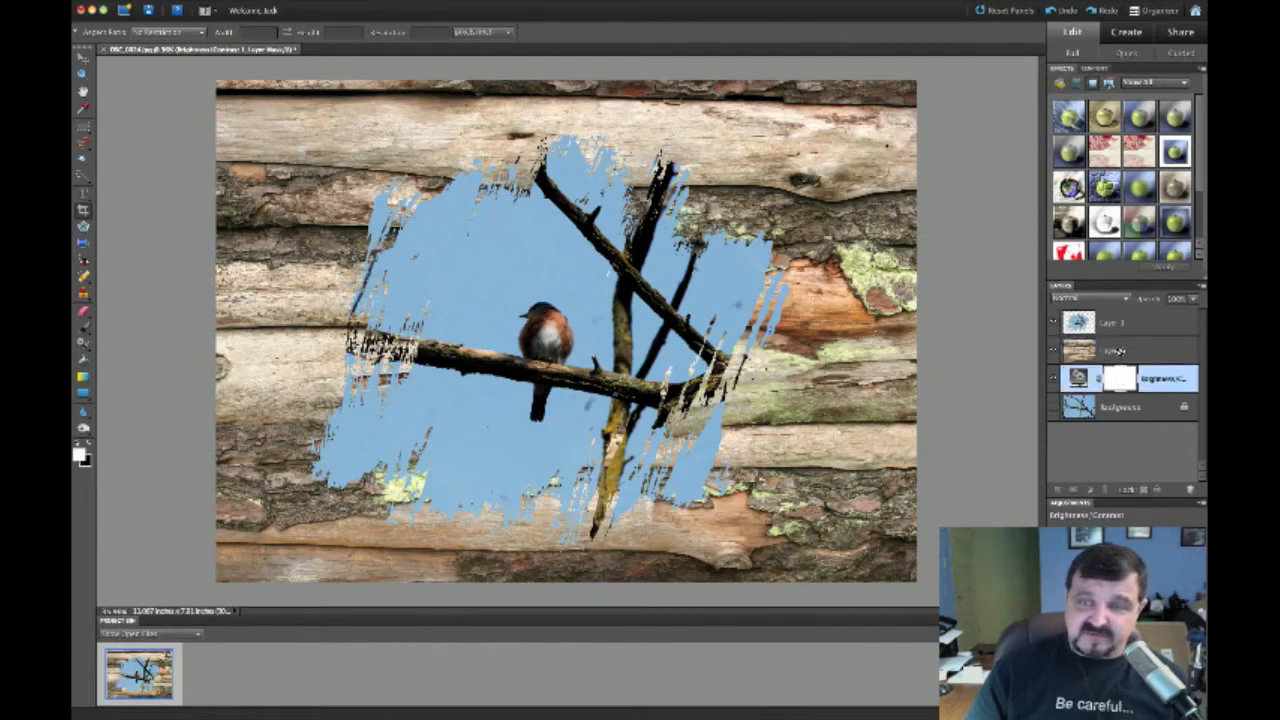
left_click_drag(1122, 352, 1125, 380)
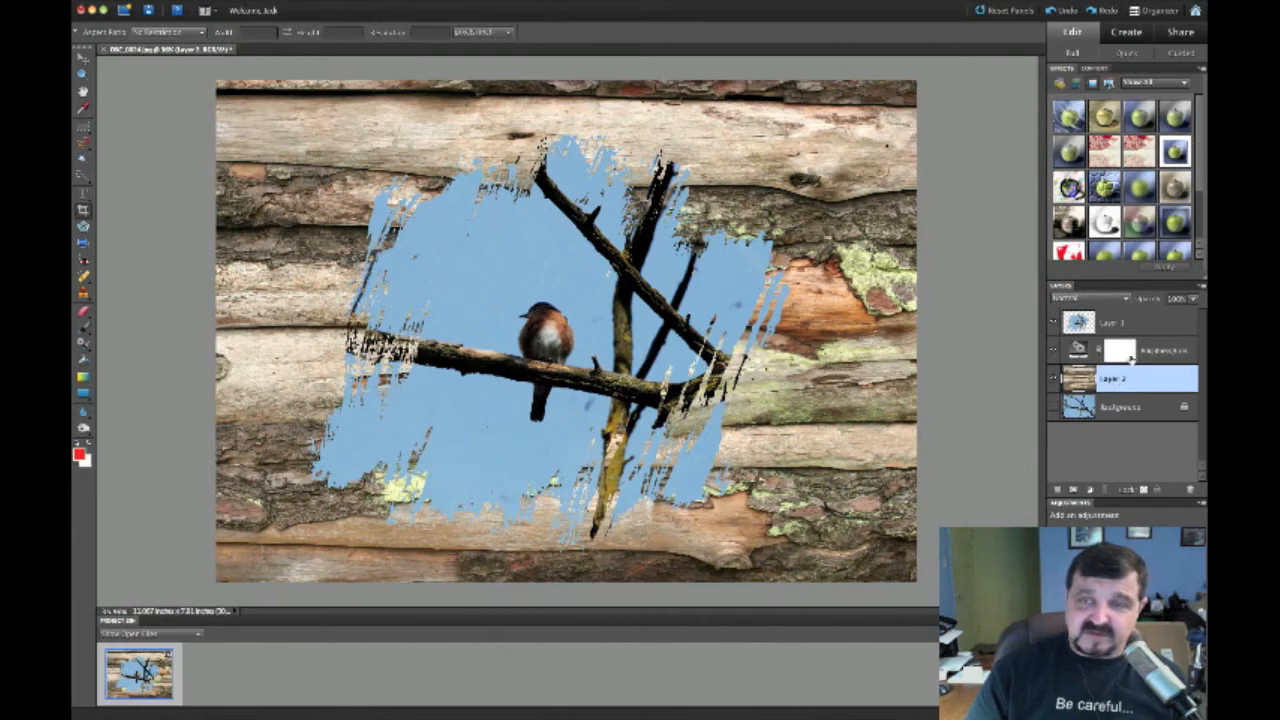
left_click(1131, 359)
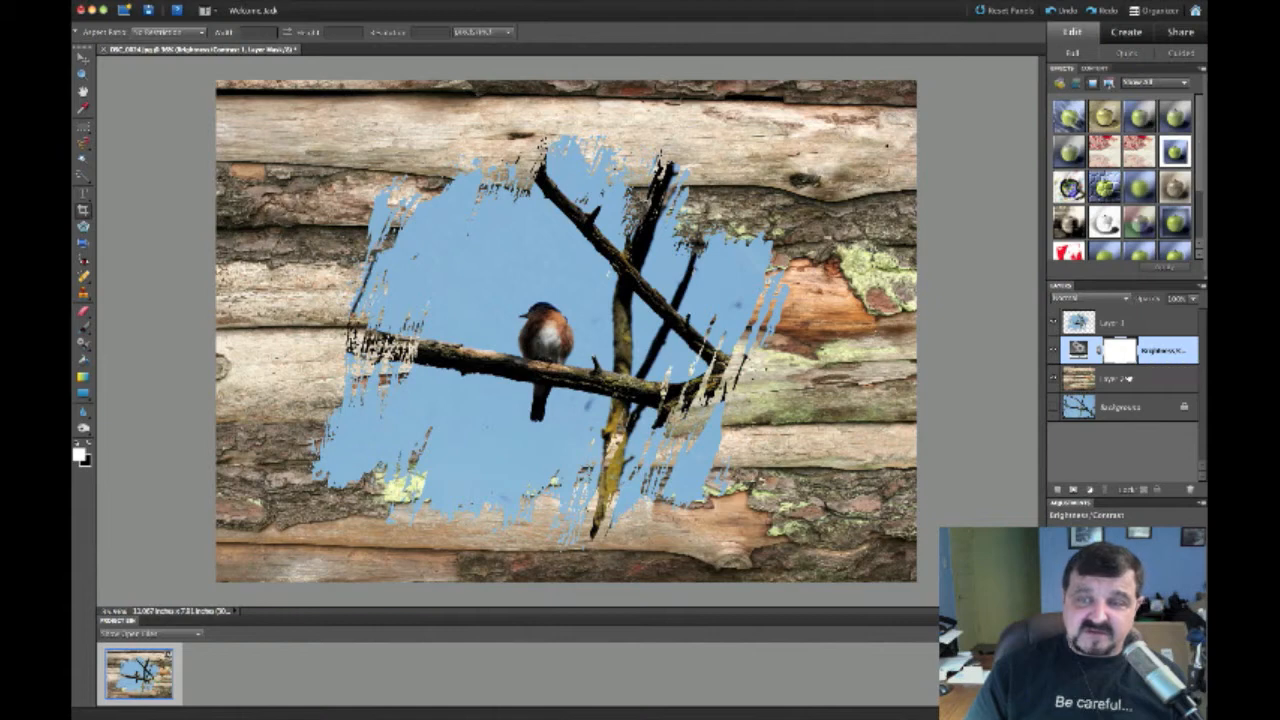
left_click(1128, 377, "shift")
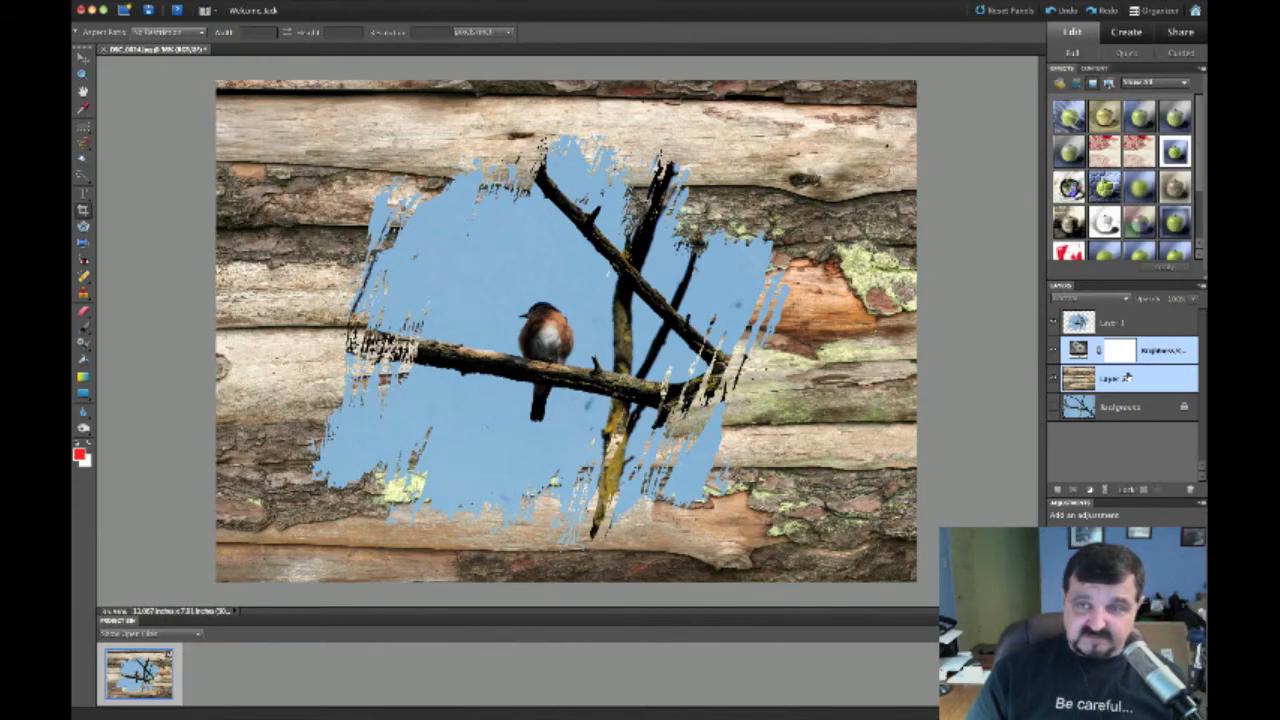
key("super+g")
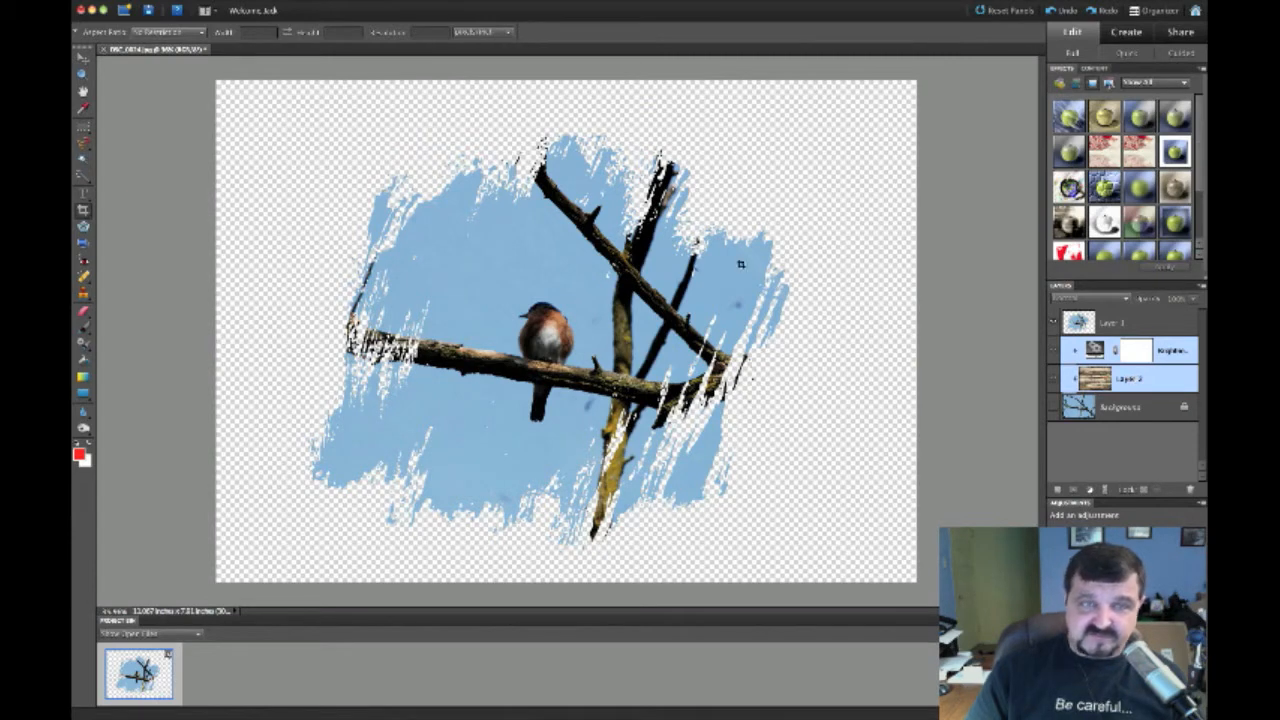
Undo Create Clipping Mask and select the Brightness/Contrast layer's mask
left_click(138, 1)
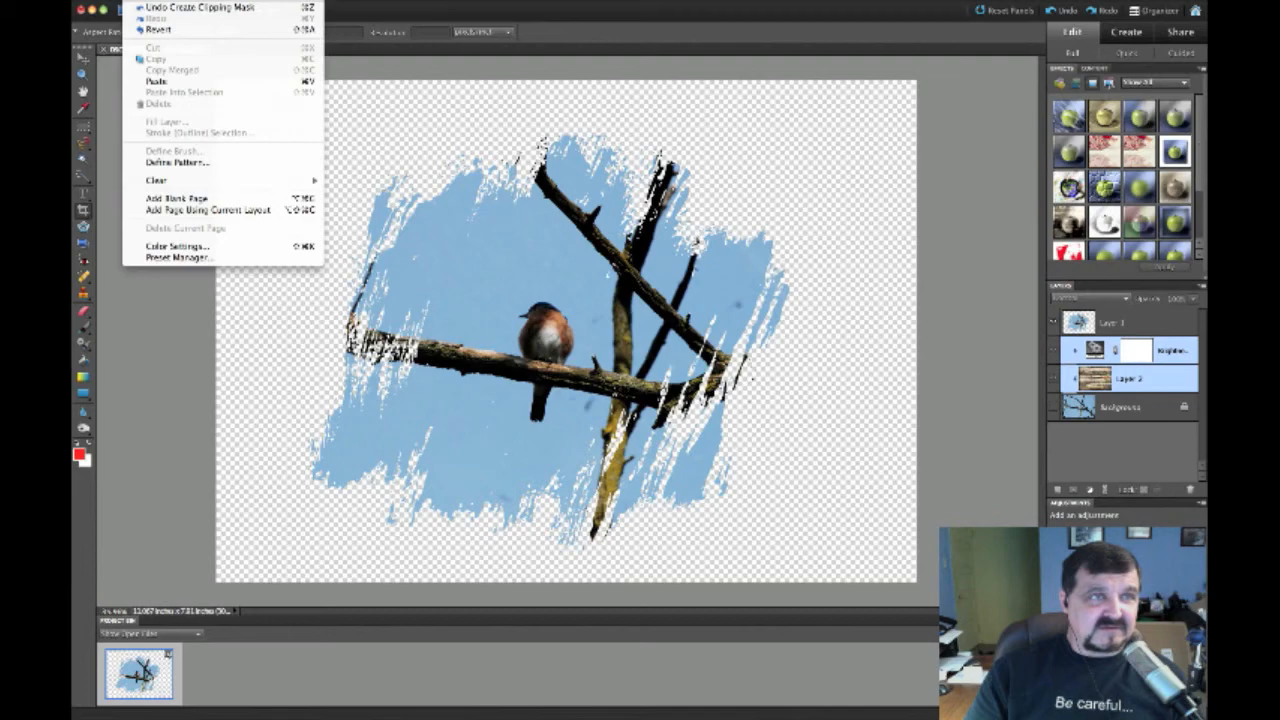
left_click(150, 7)
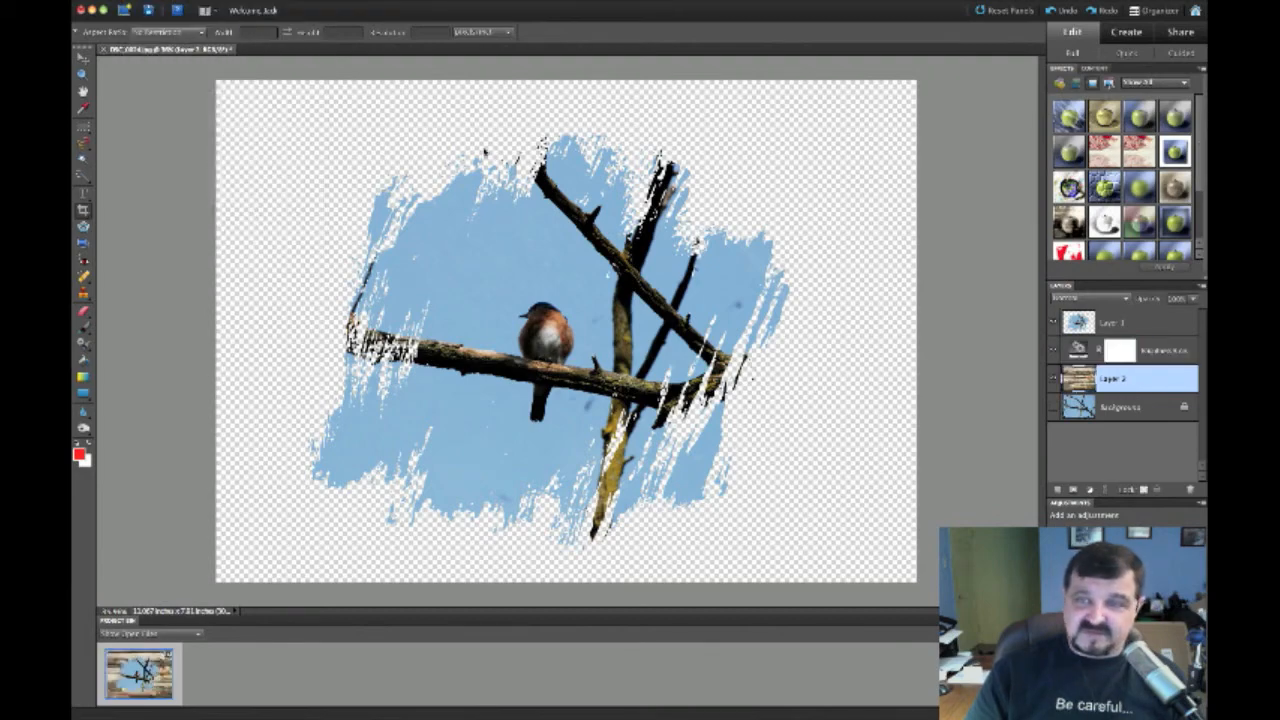
left_click(1121, 352)
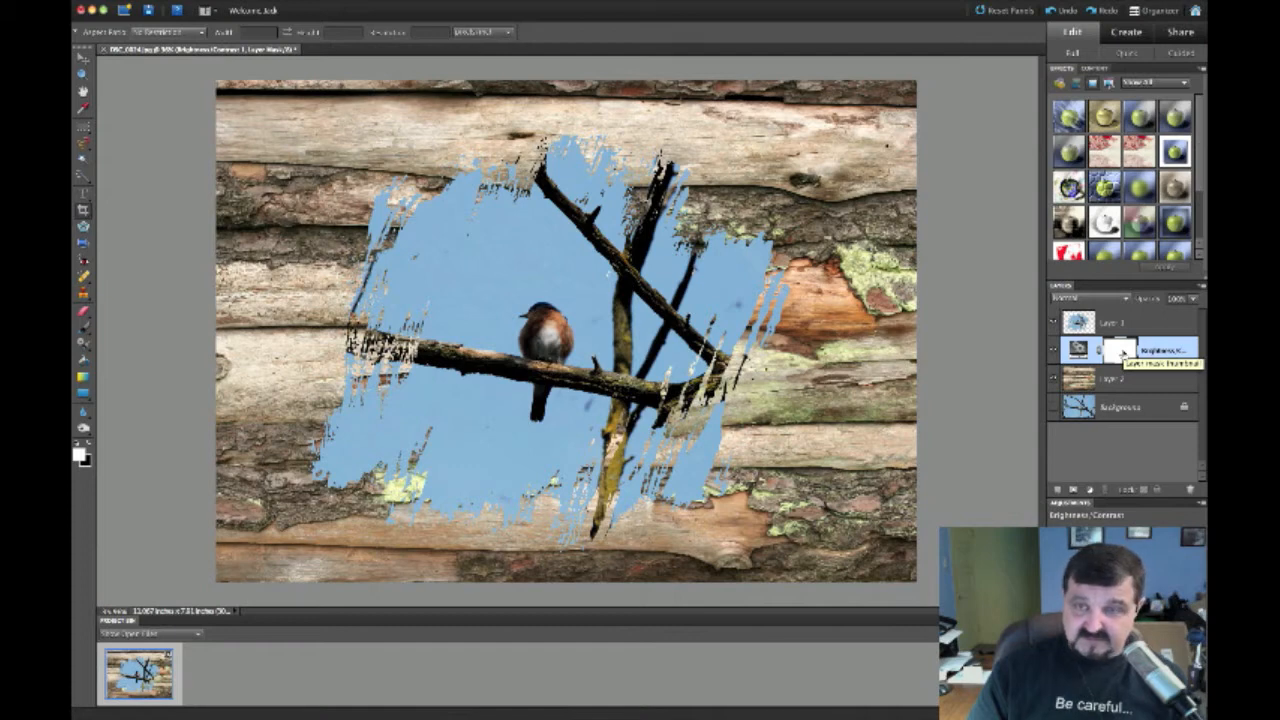
Clip the Brightness/Contrast adjustment to Layer 2 and select it for editing
key("super+g")
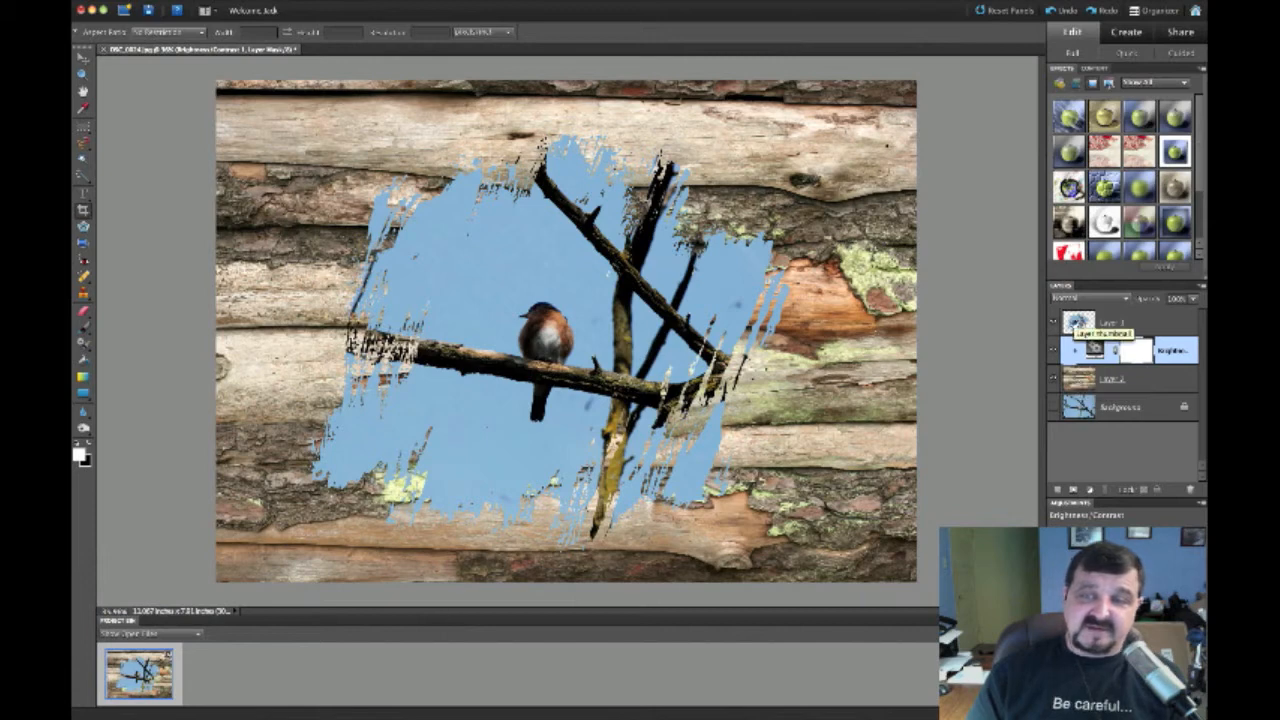
left_click(1078, 322)
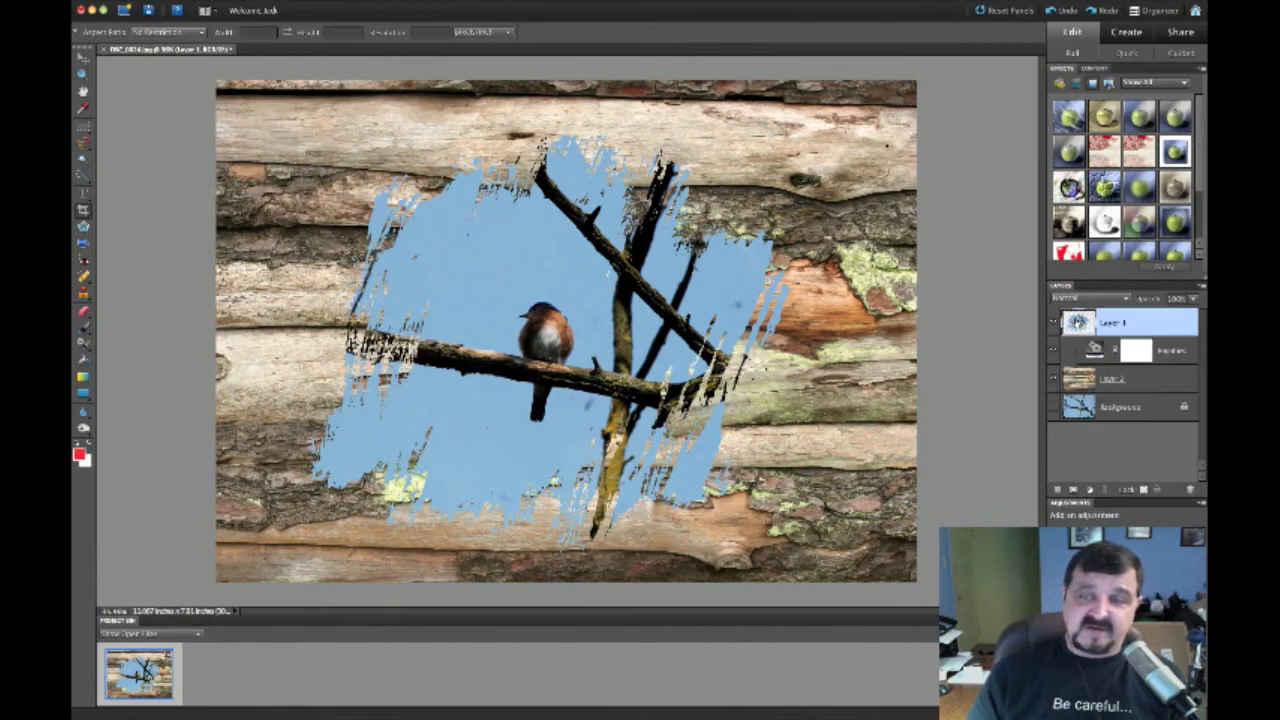
left_click(1079, 376)
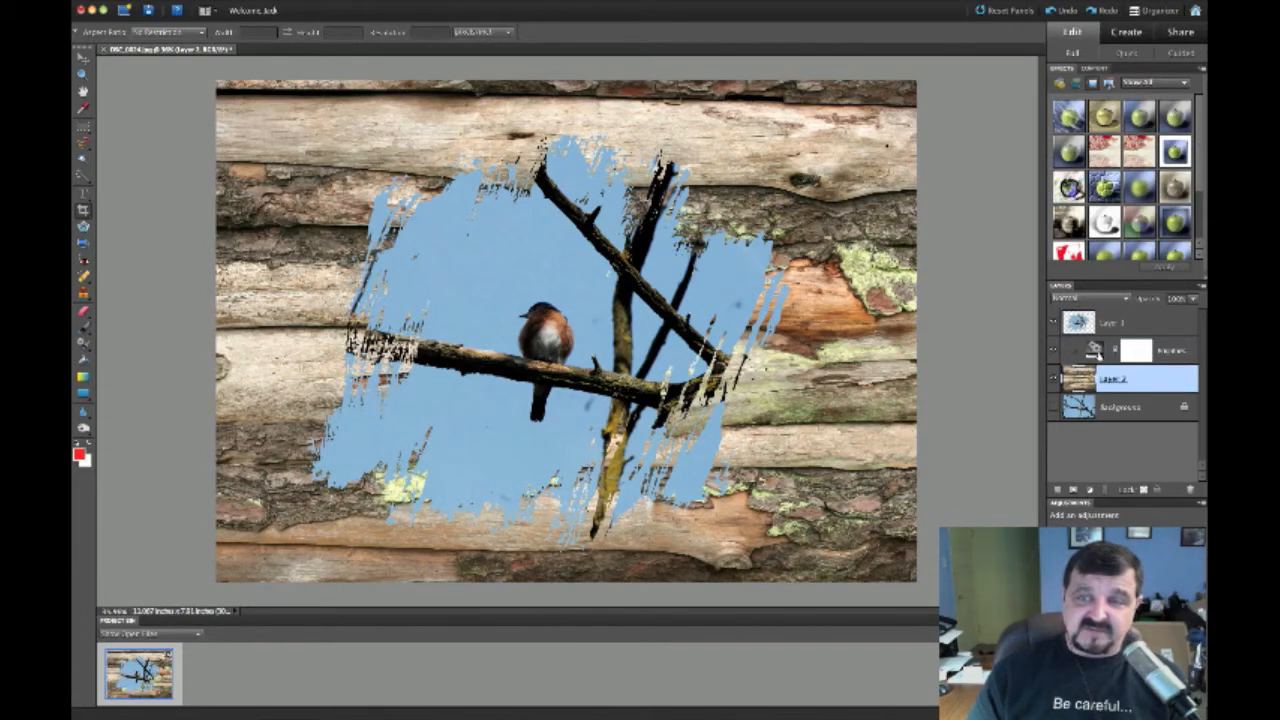
left_click(1103, 354)
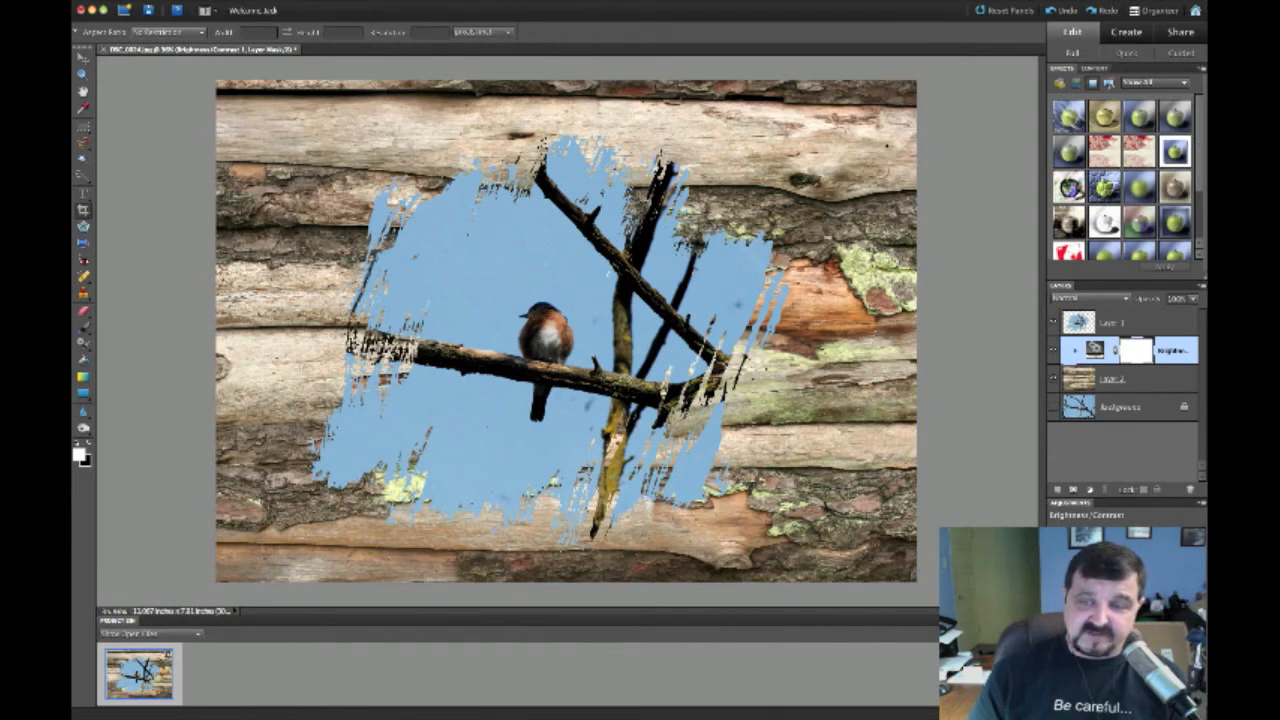
Raise the Brightness slider, then pull it back for a more natural wood tone
left_click_drag(1124, 556, 1150, 556)
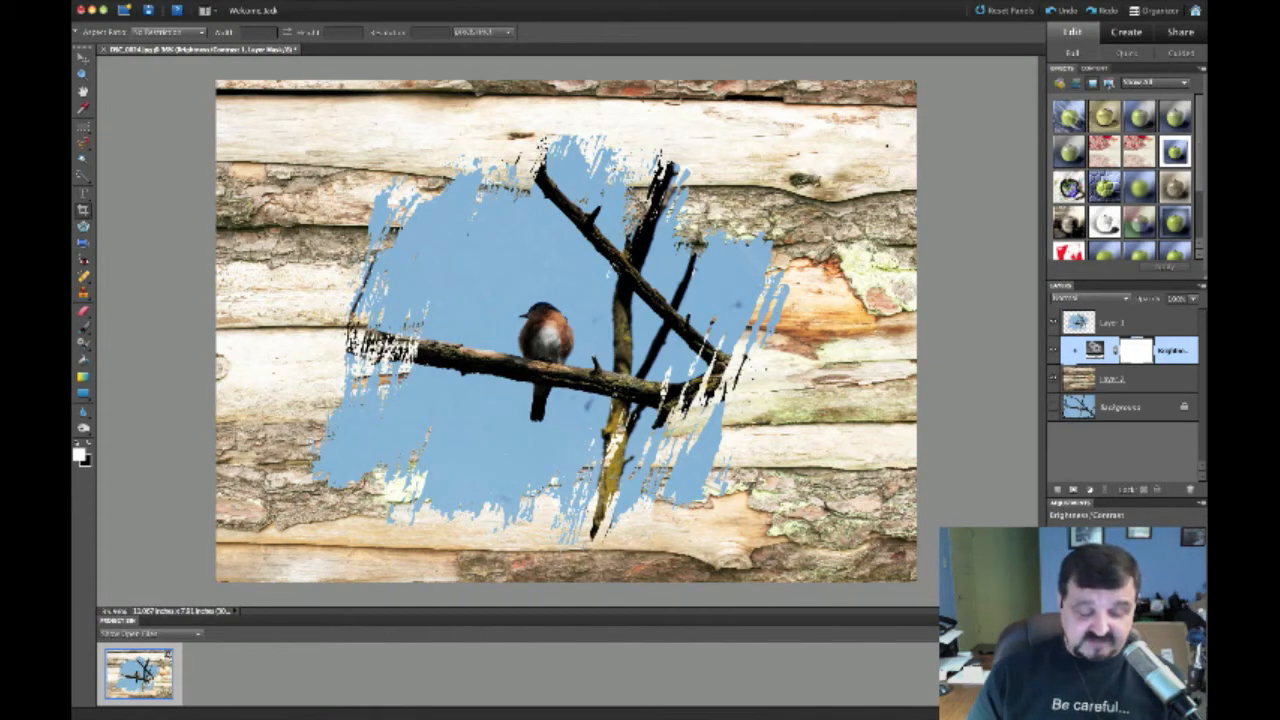
left_click_drag(1160, 552, 1121, 552)
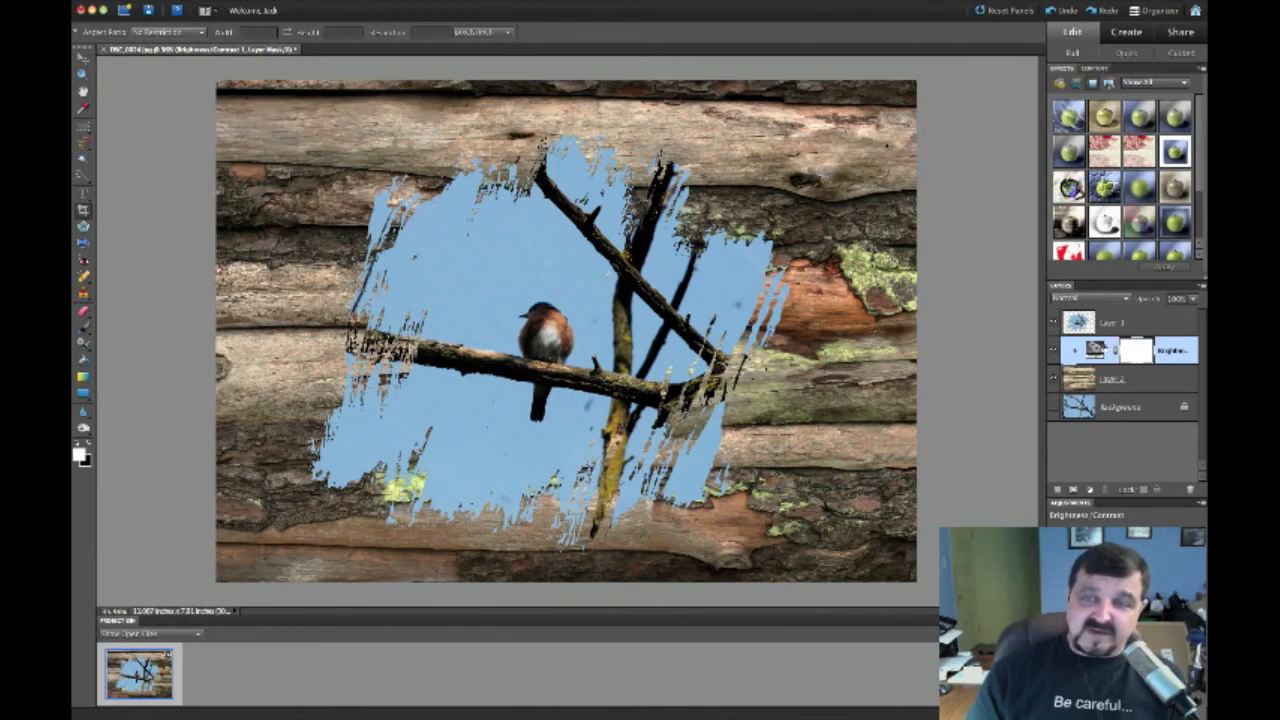
left_click(1108, 325)
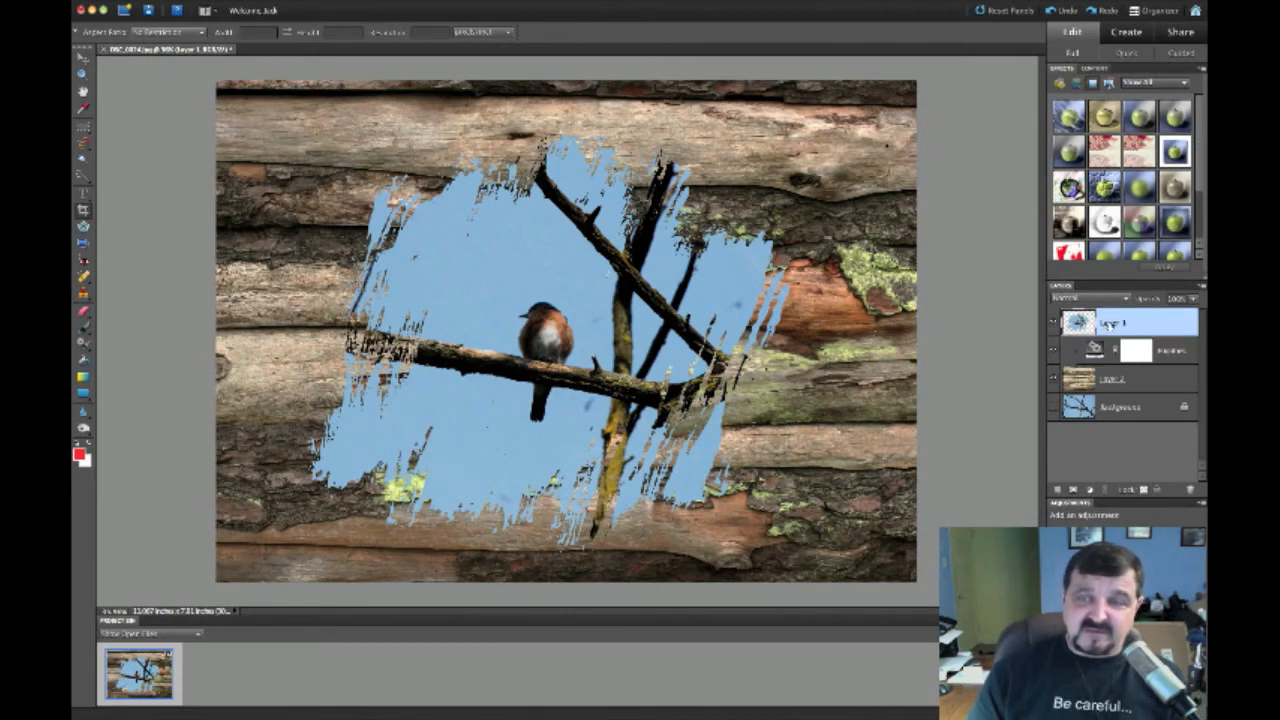
Add a Levels layer clipped to the bird photo and drag its highlight slider left
left_click(1090, 489)
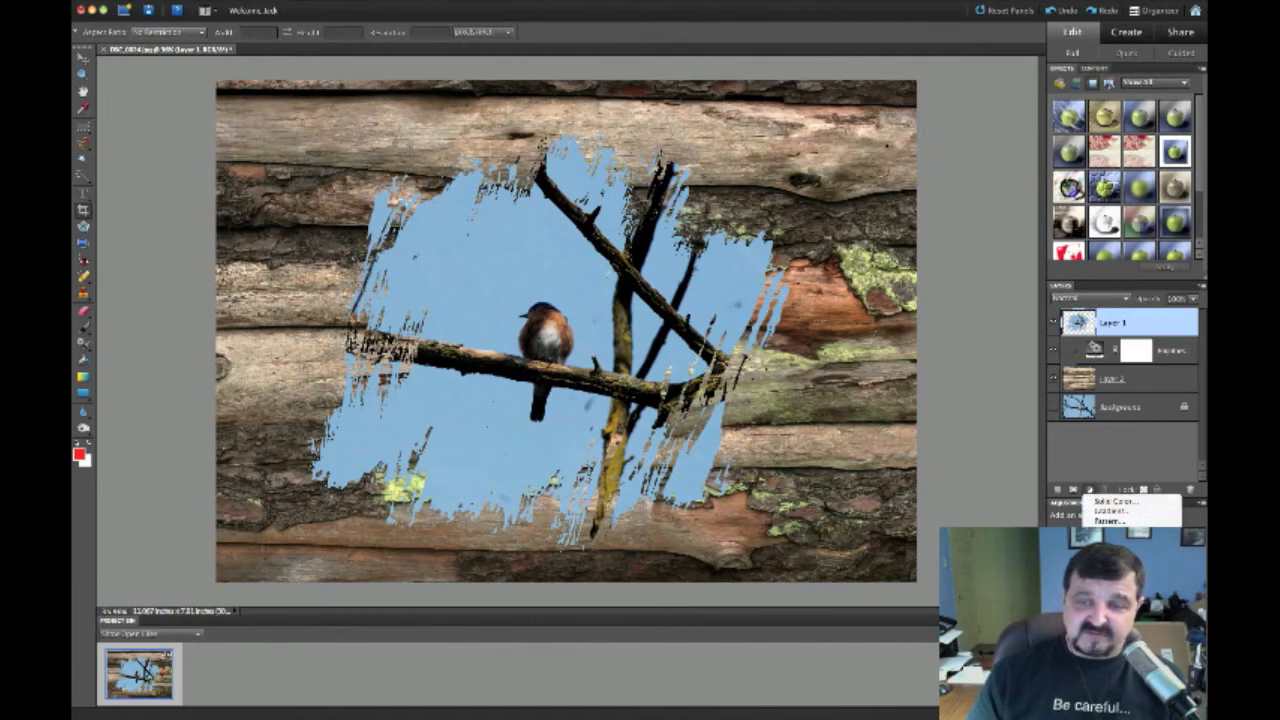
left_click(1110, 535)
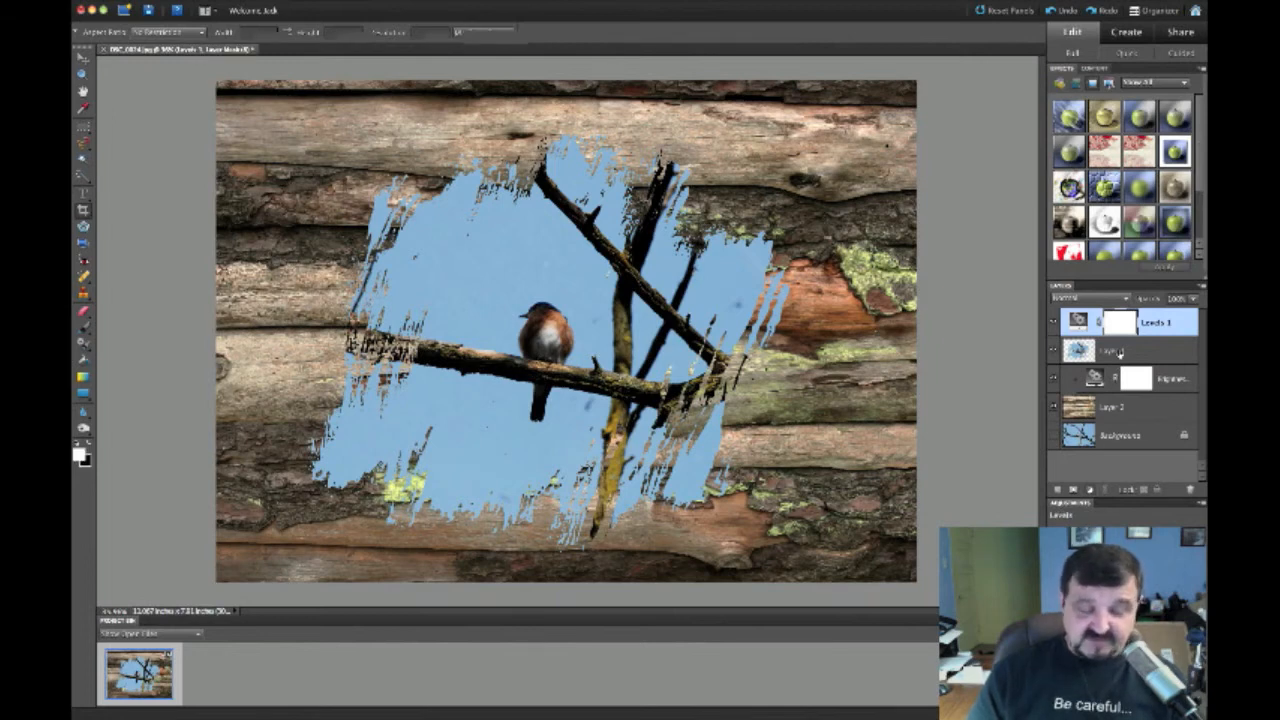
key("ctrl+g")
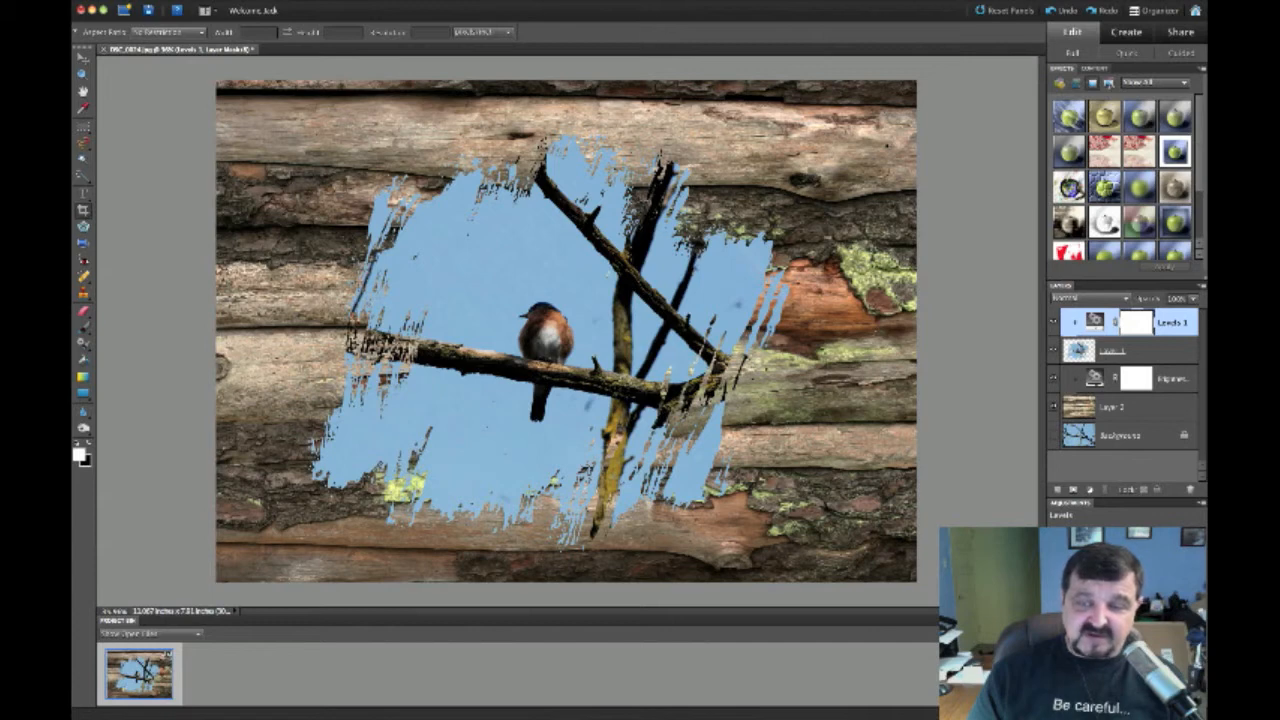
mouse_move(1178, 610)
left_mouse_down()
mouse_move(1135, 610)
mouse_move(1163, 610)
left_mouse_up()
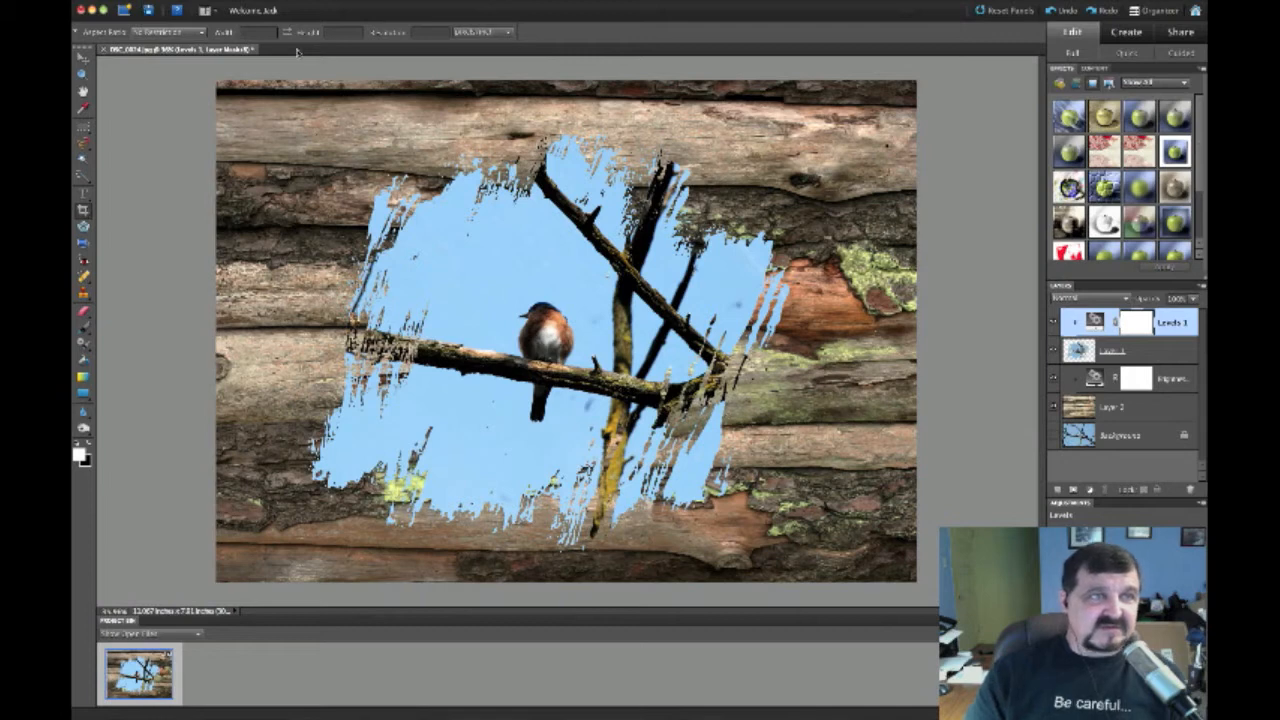
left_click(126, 2)
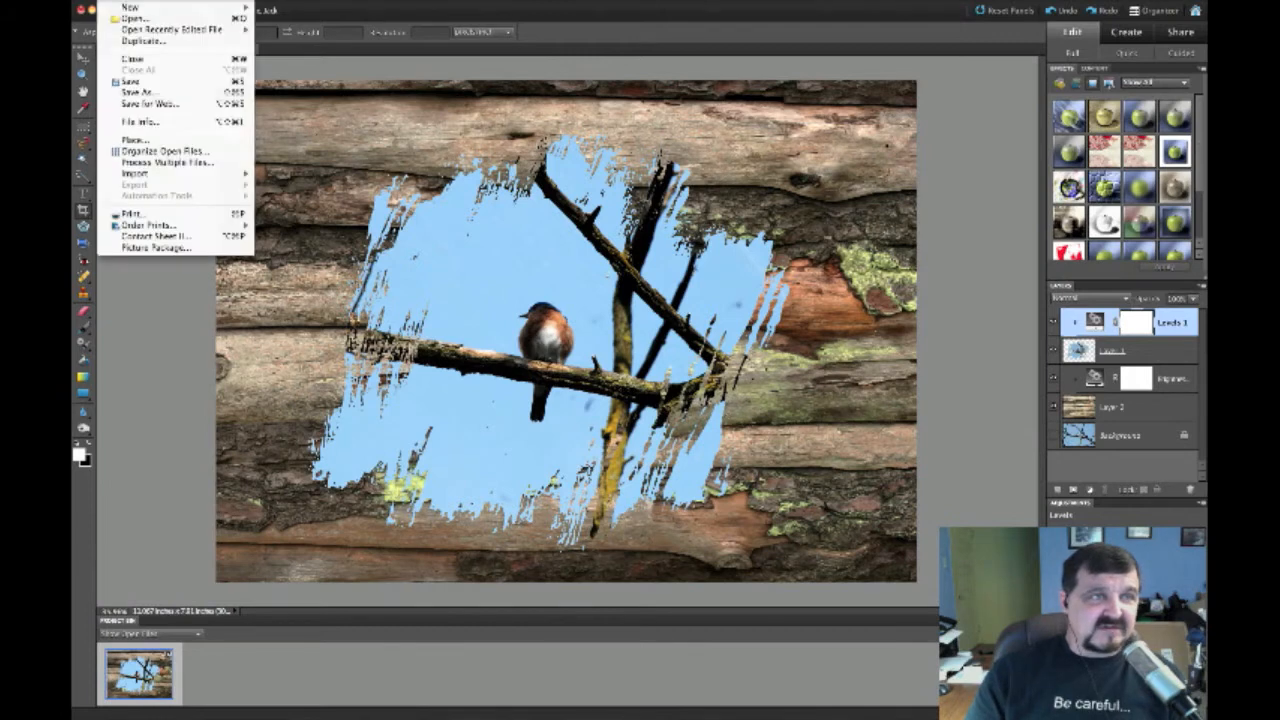
Start Save As and choose JPEG as the file format
left_click(136, 92)
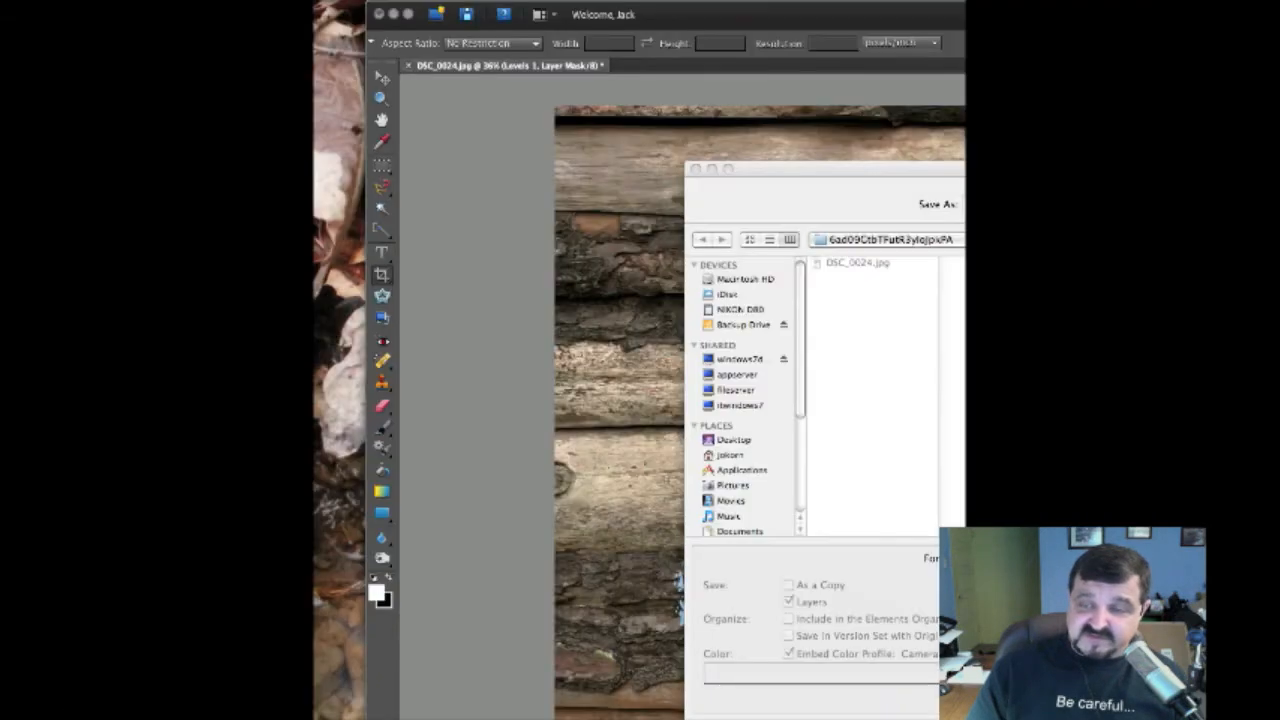
left_click_drag(698, 390, 1065, 547)
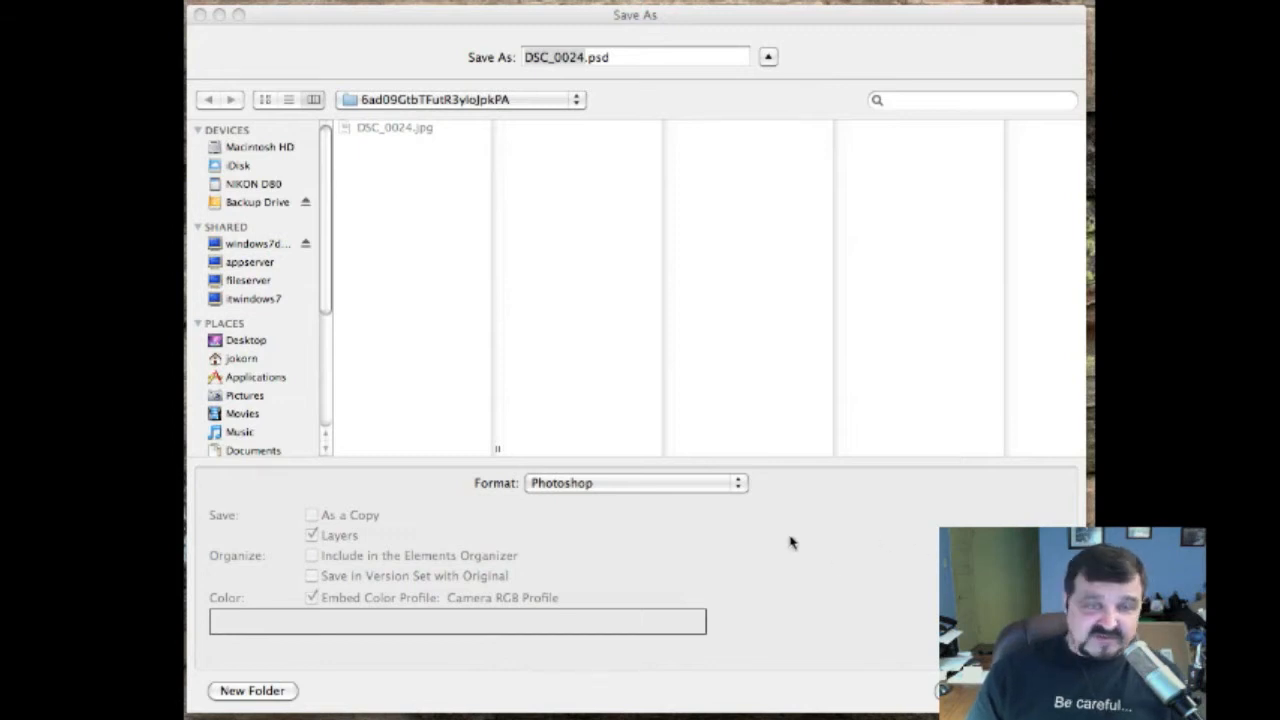
left_click(740, 484)
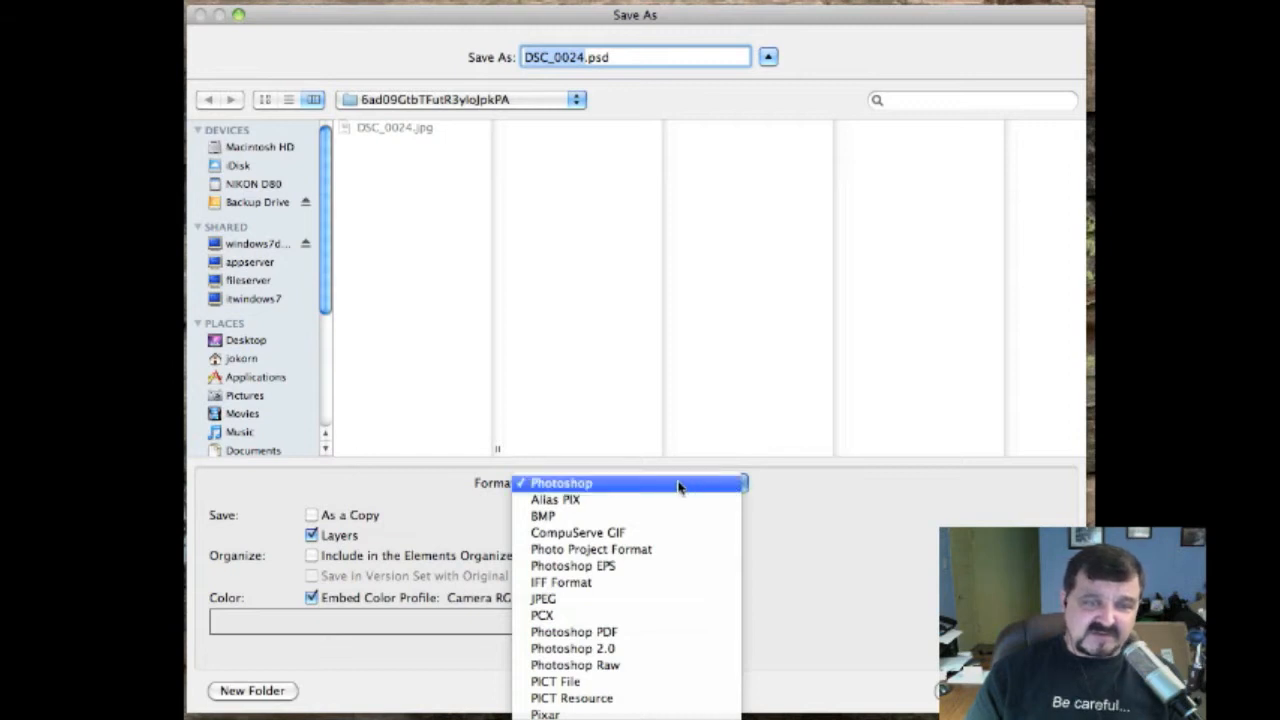
left_click(548, 600)
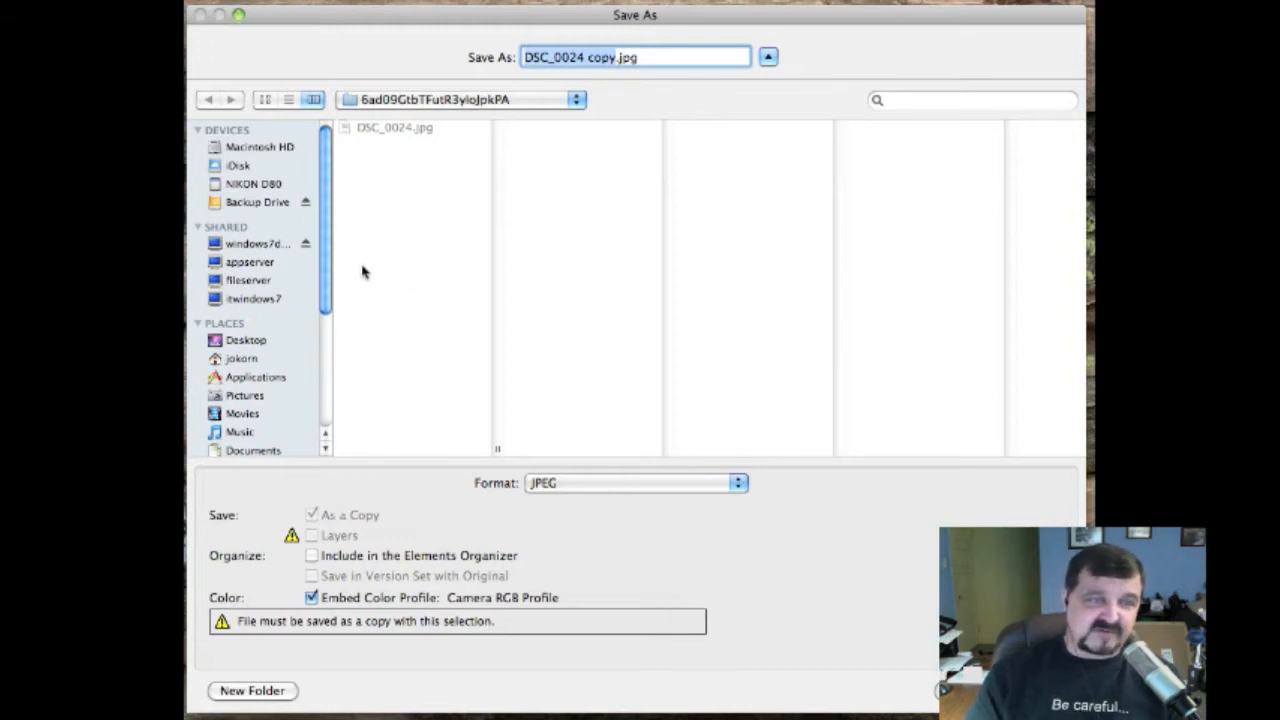
Save into Pictures > Edited with the file name birdframe.jpg
left_click_drag(326, 271, 322, 318)
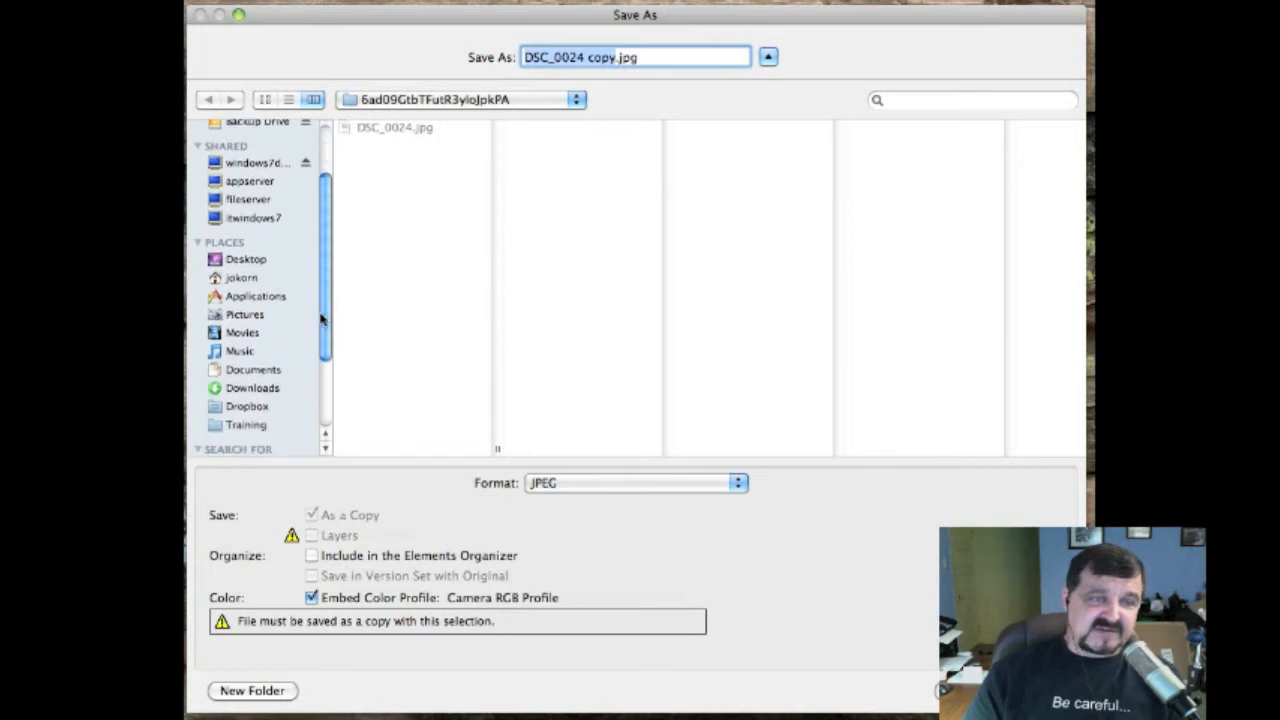
left_click(245, 315)
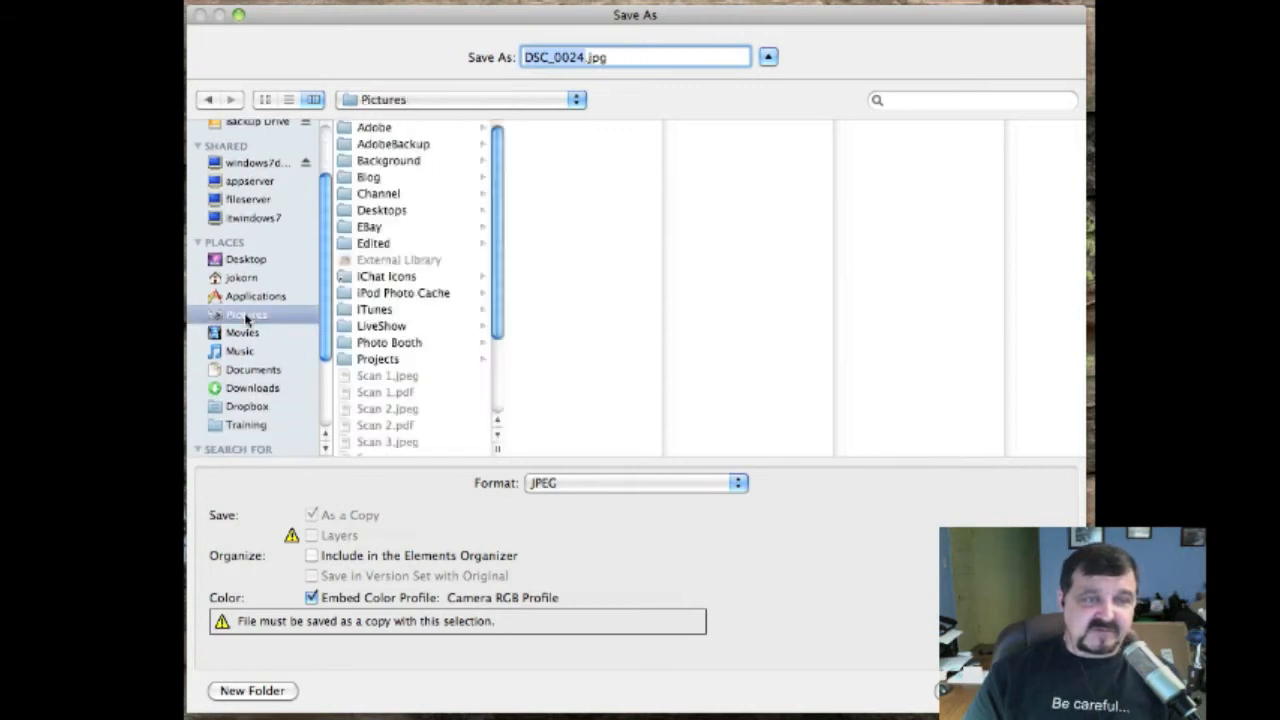
left_click(350, 248)
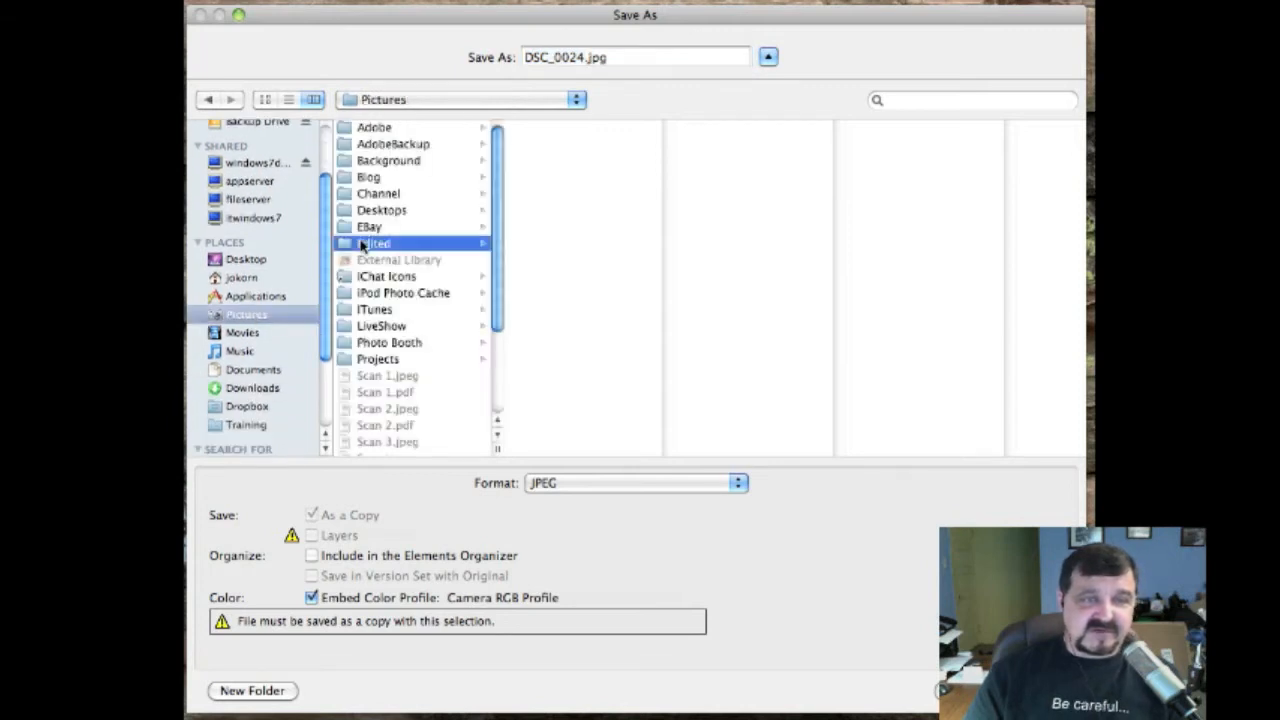
left_click(558, 60)
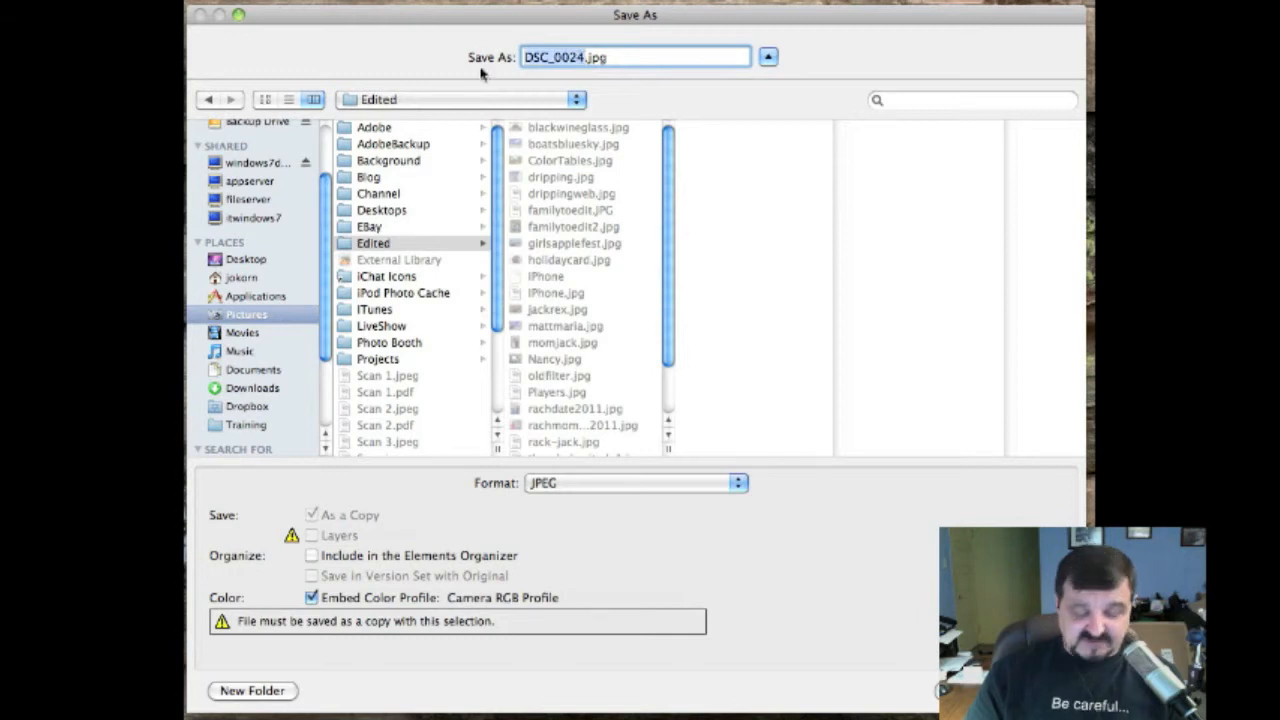
type("blrdframe")
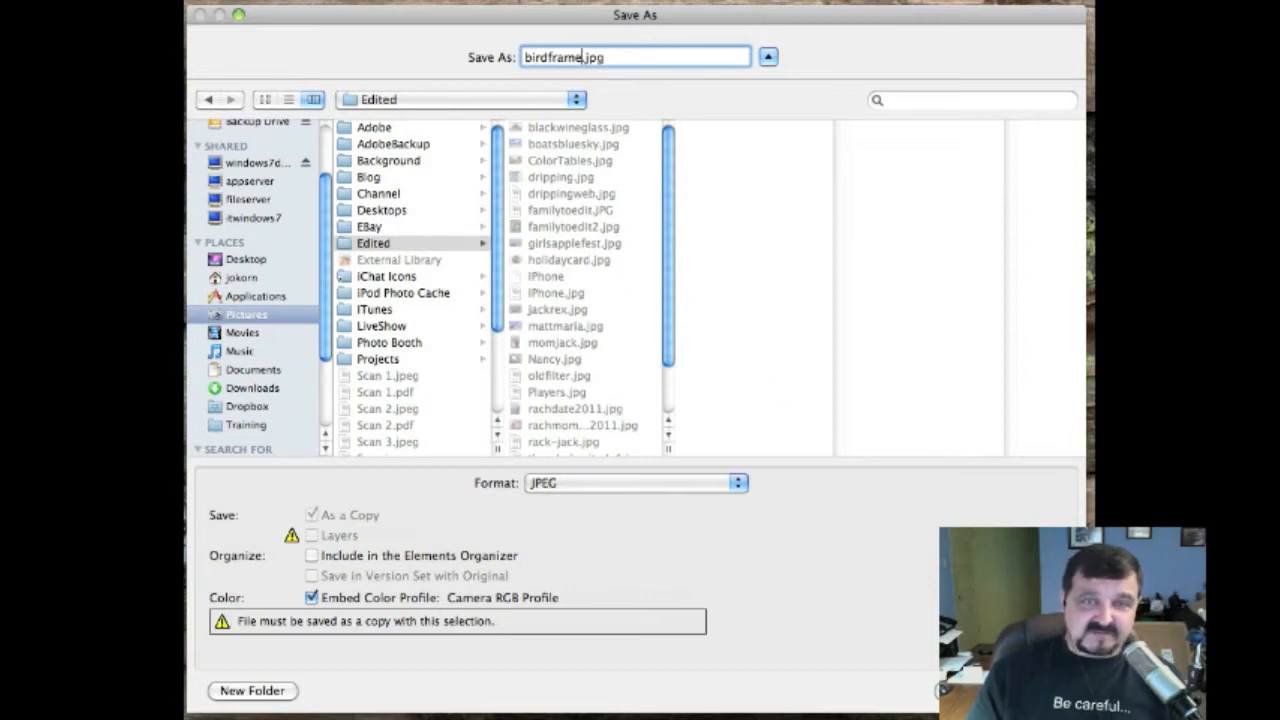
key("Return")
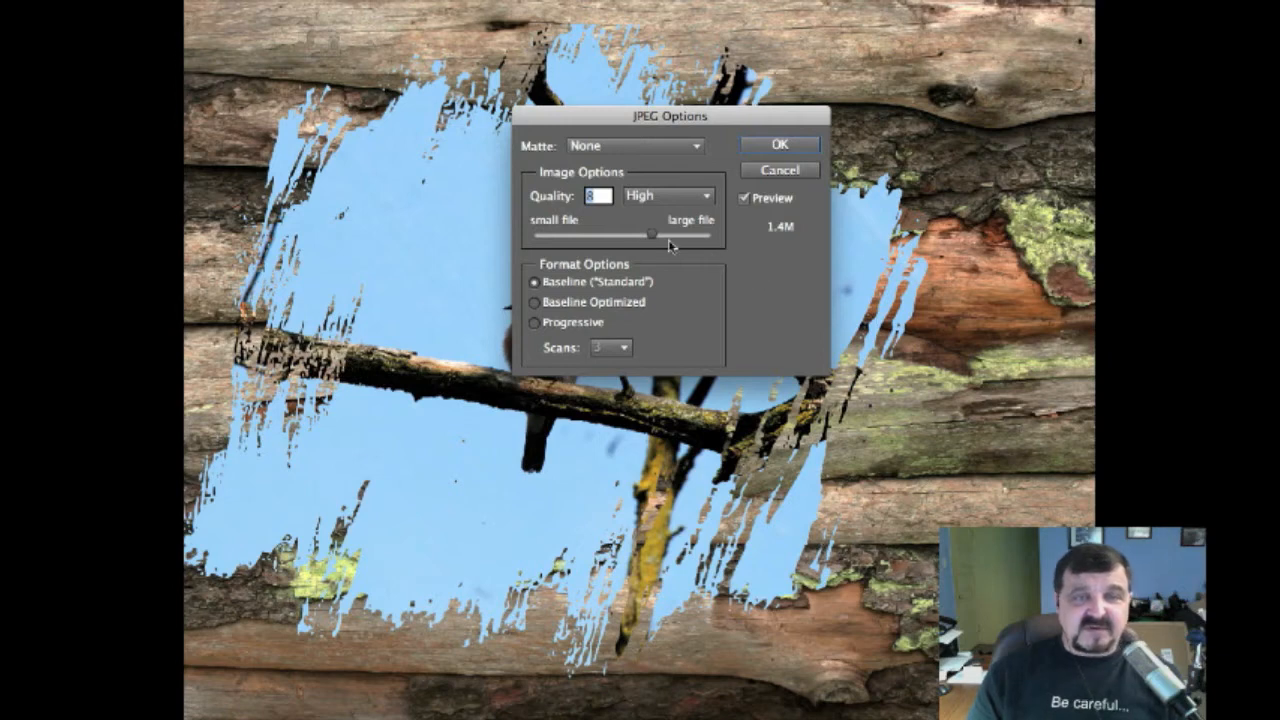
Set JPEG Quality to 12 (Maximum) and confirm the save of birdframe.jpg
left_click_drag(655, 235, 721, 241)
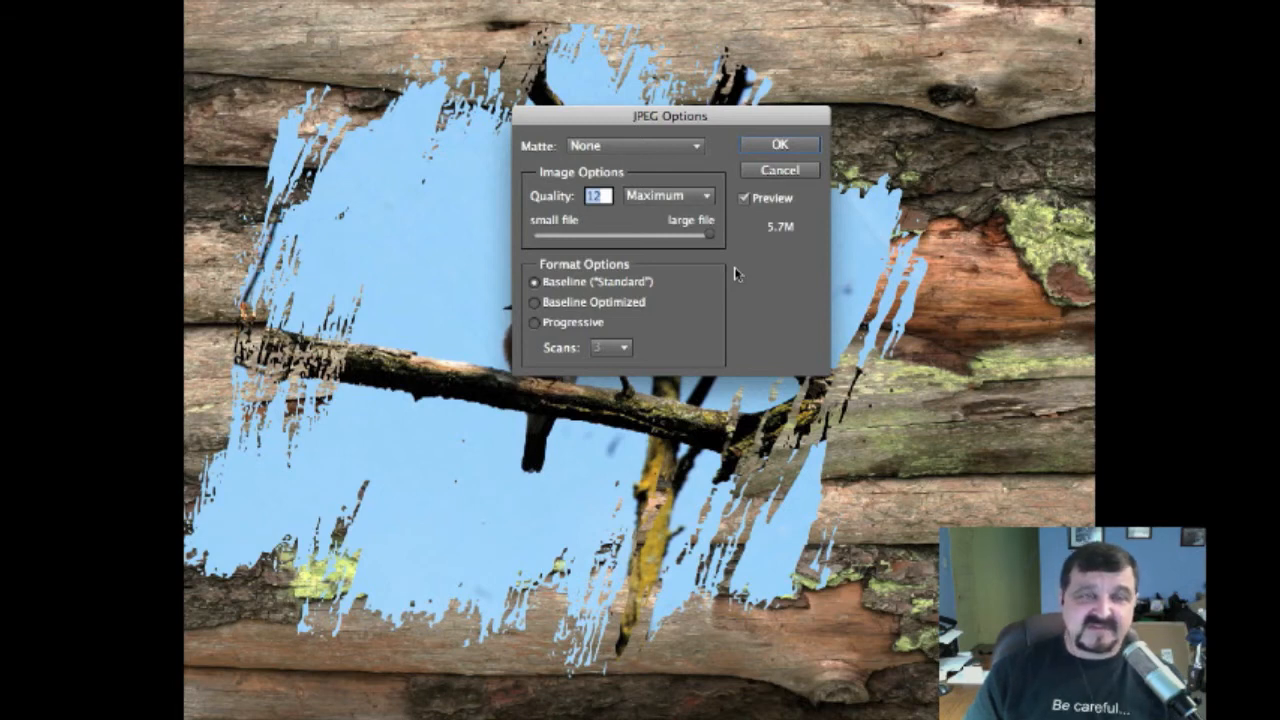
left_click(762, 144)
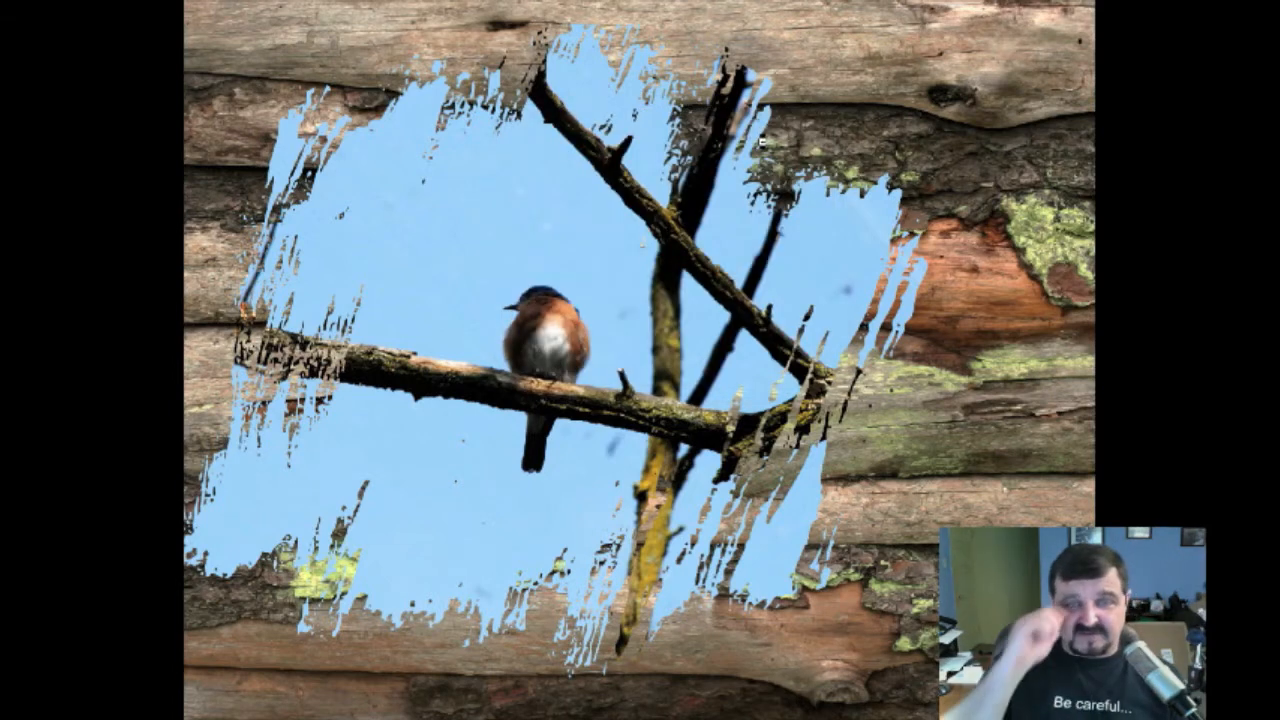
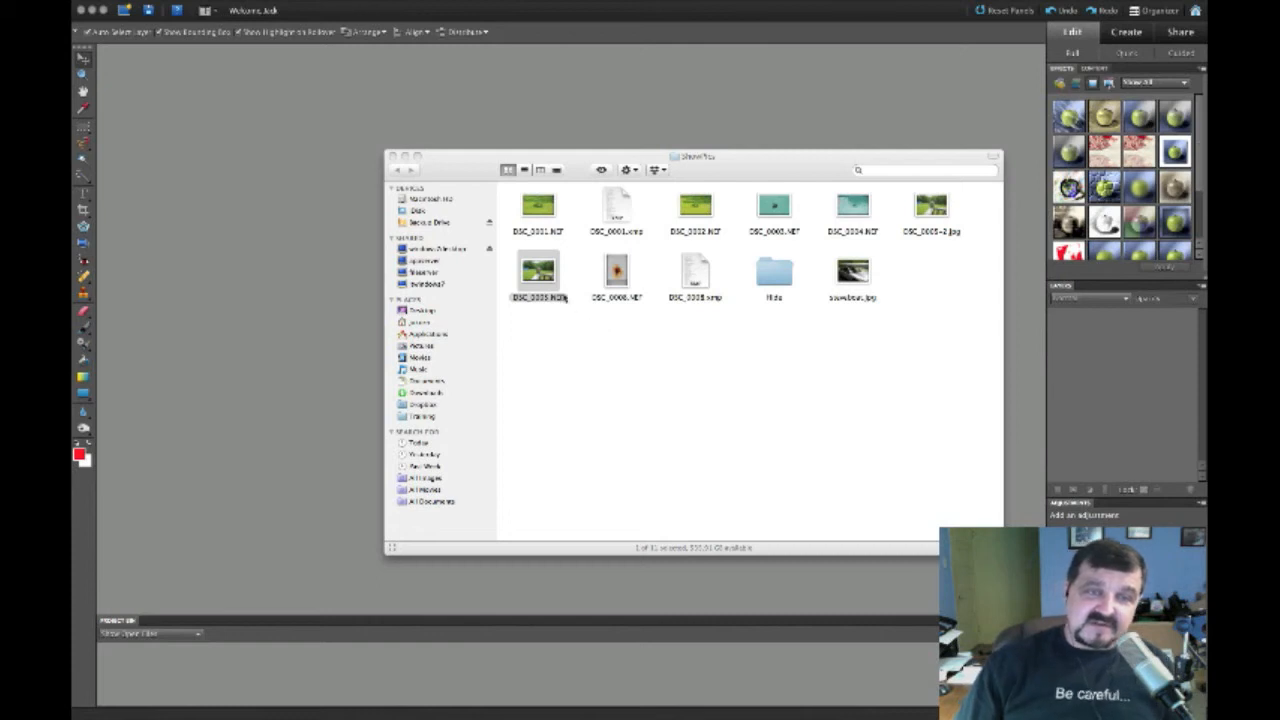
Open DSC_0005.NEF from Finder with Adobe Photoshop Elements 9.0, launching Camera Raw
right_click(537, 272)
mouse_move(555, 286)
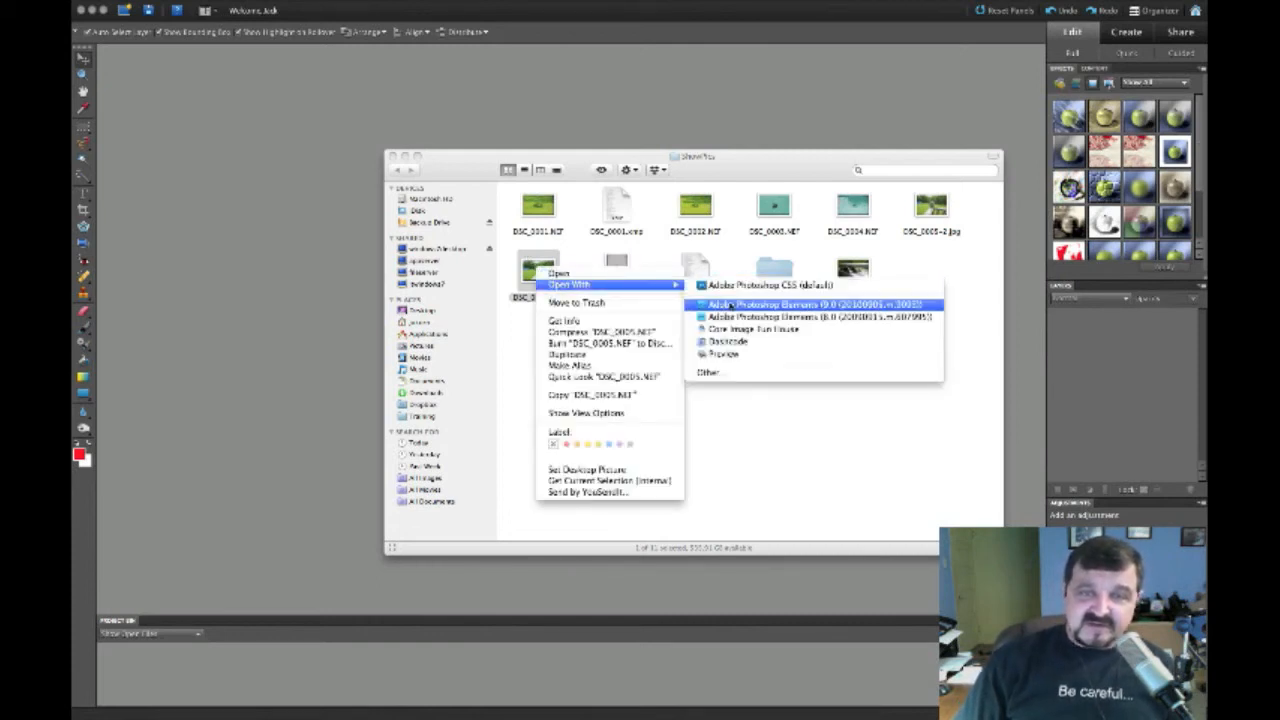
left_click(731, 304)
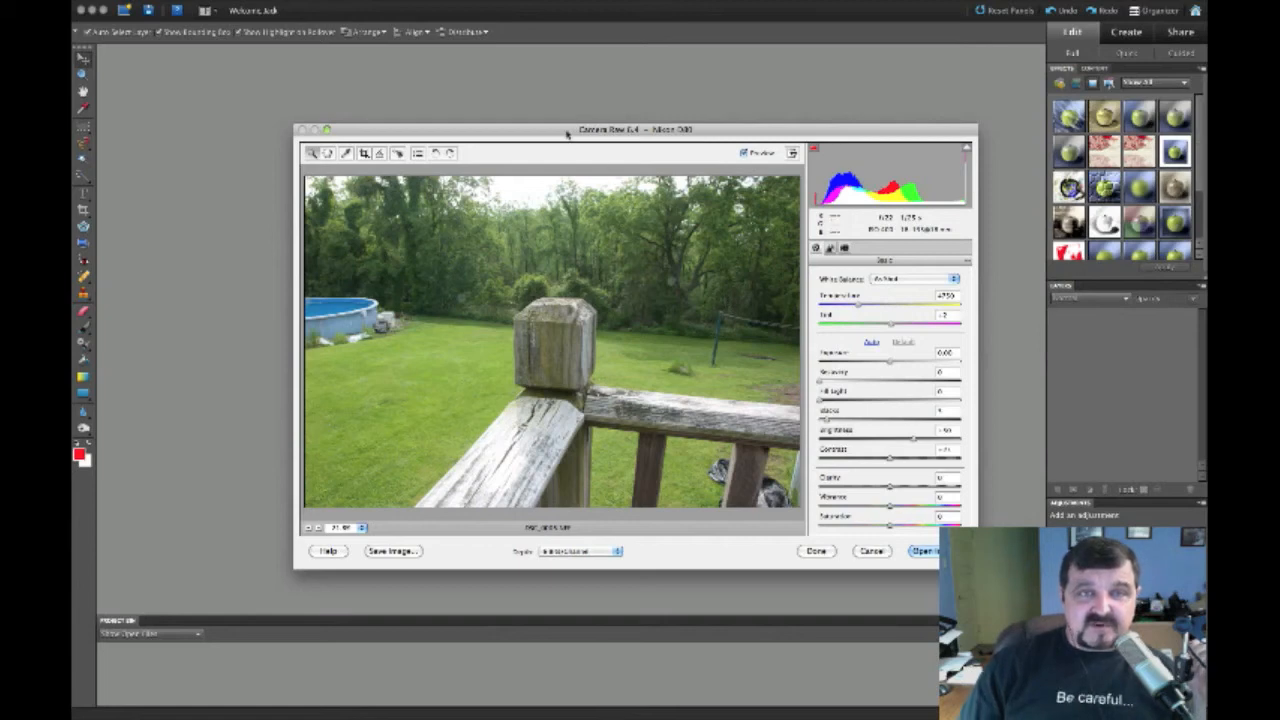
Reposition the DSC_0005.NEF Camera Raw window higher on screen and make it active again
left_click_drag(569, 131, 569, 86)
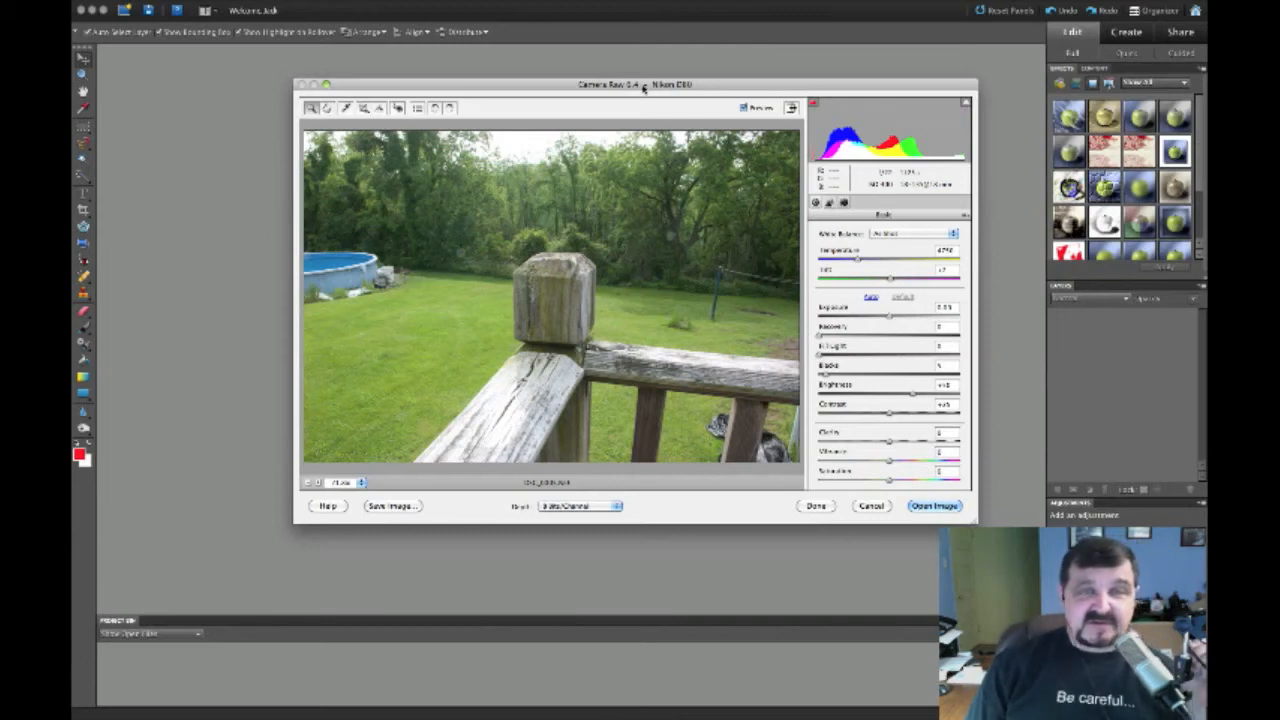
left_click_drag(646, 87, 646, 90)
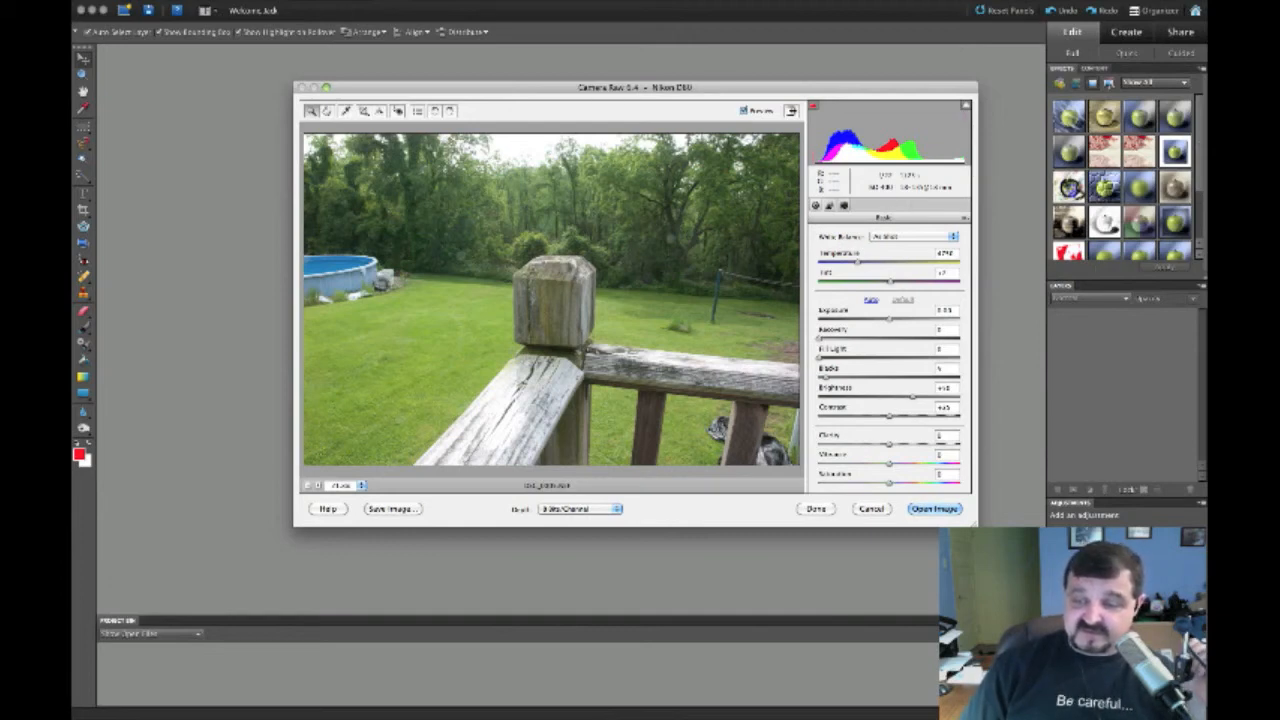
key("super+Tab")
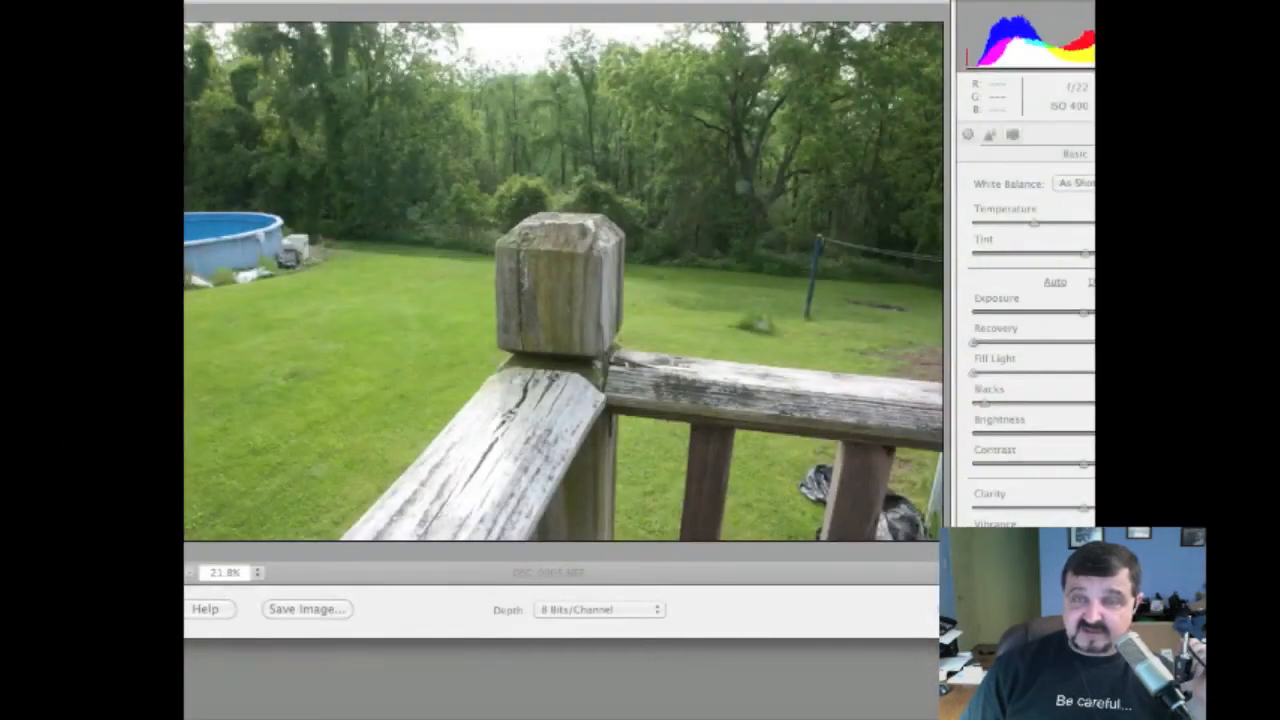
left_click_drag(698, 366, 663, 305)
left_click_drag(1059, 658, 1227, 639)
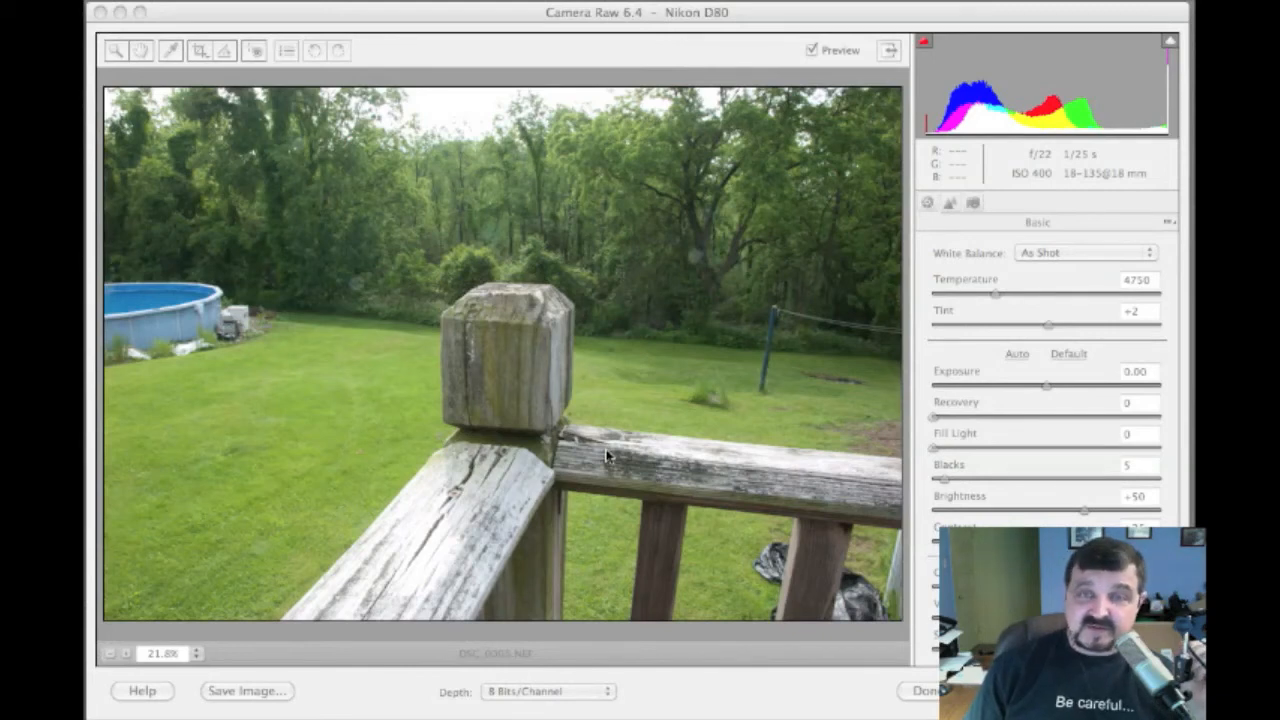
left_click(981, 272)
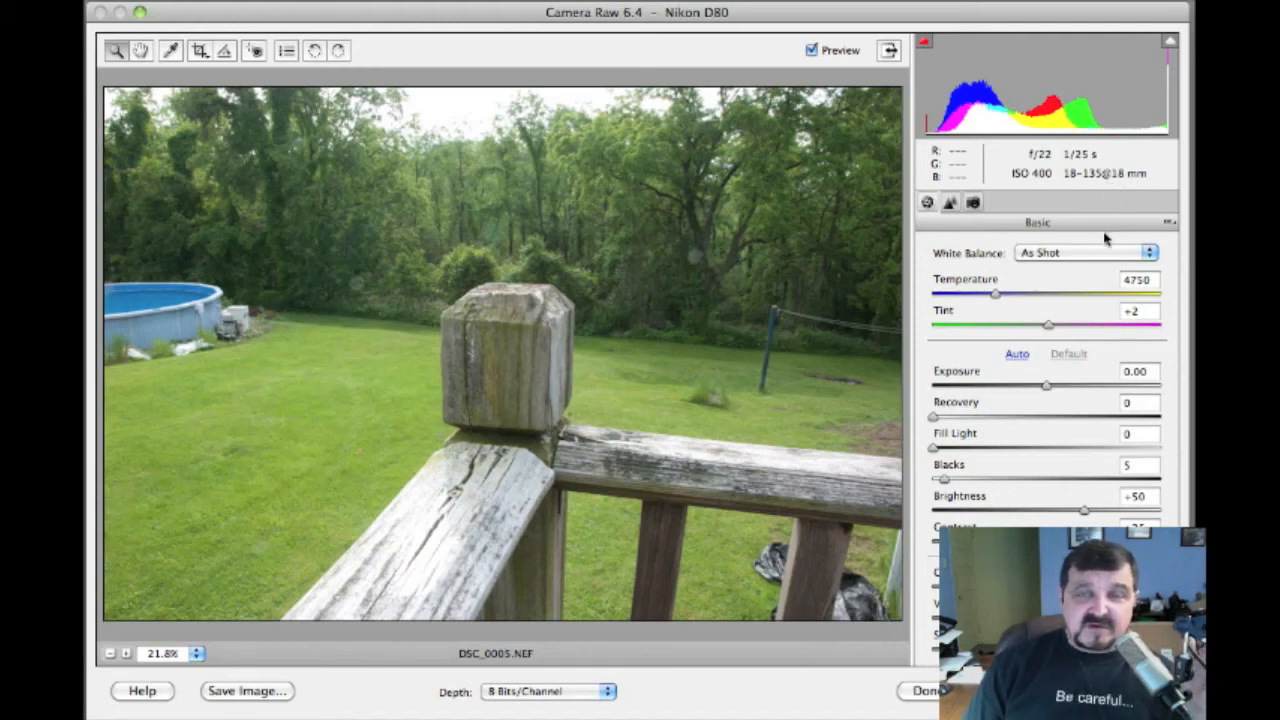
Preview the Daylight, Shade, Tungsten and Fluorescent white balance presets on the photo
left_click(1038, 255)
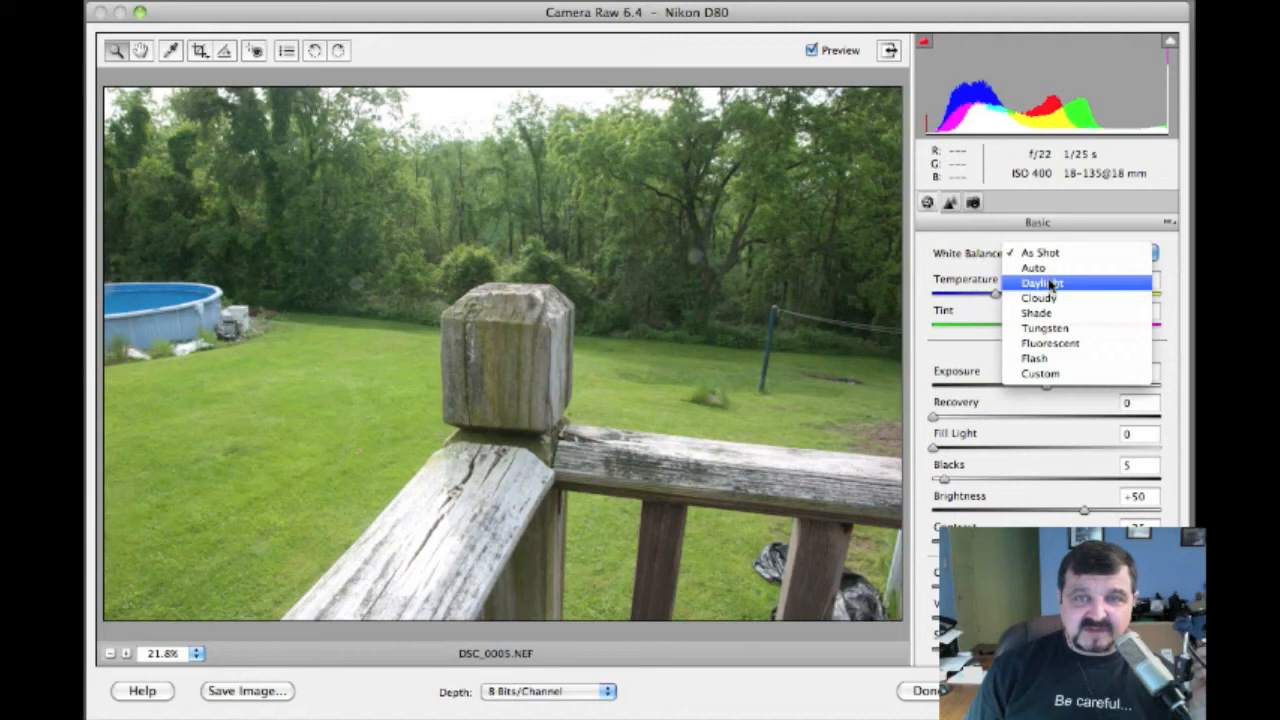
left_click(1050, 285)
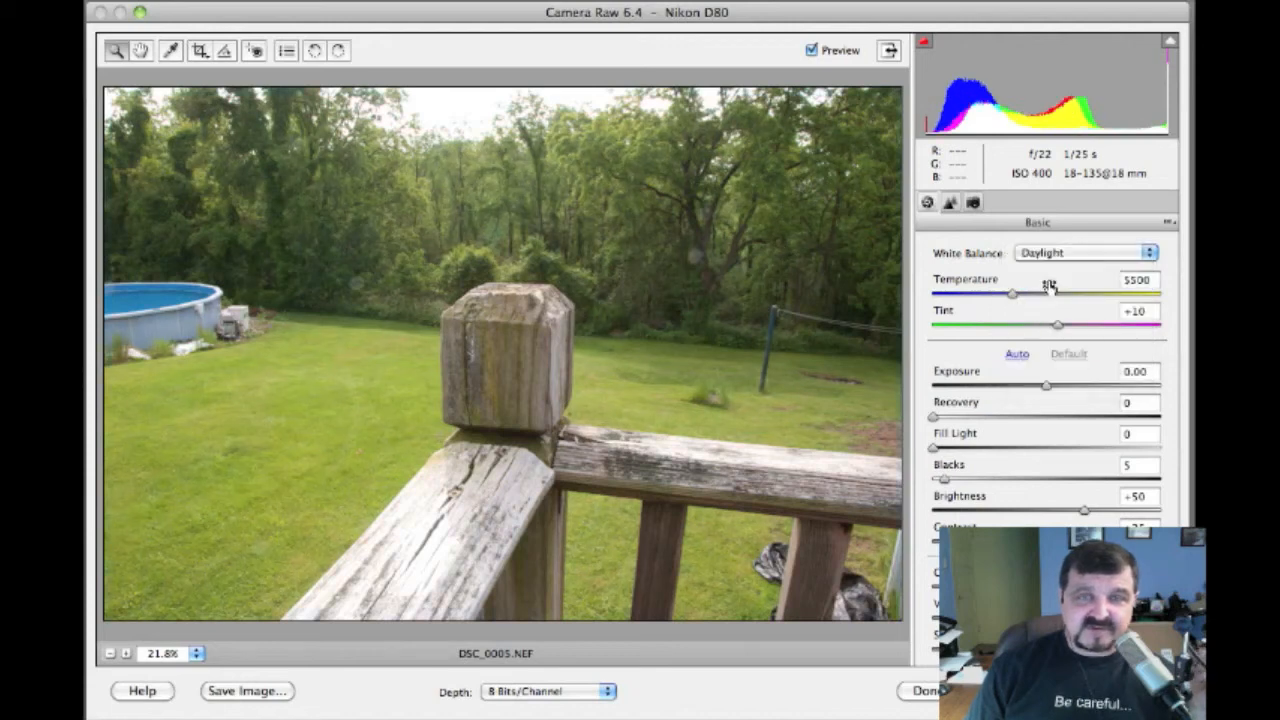
left_click(1050, 256)
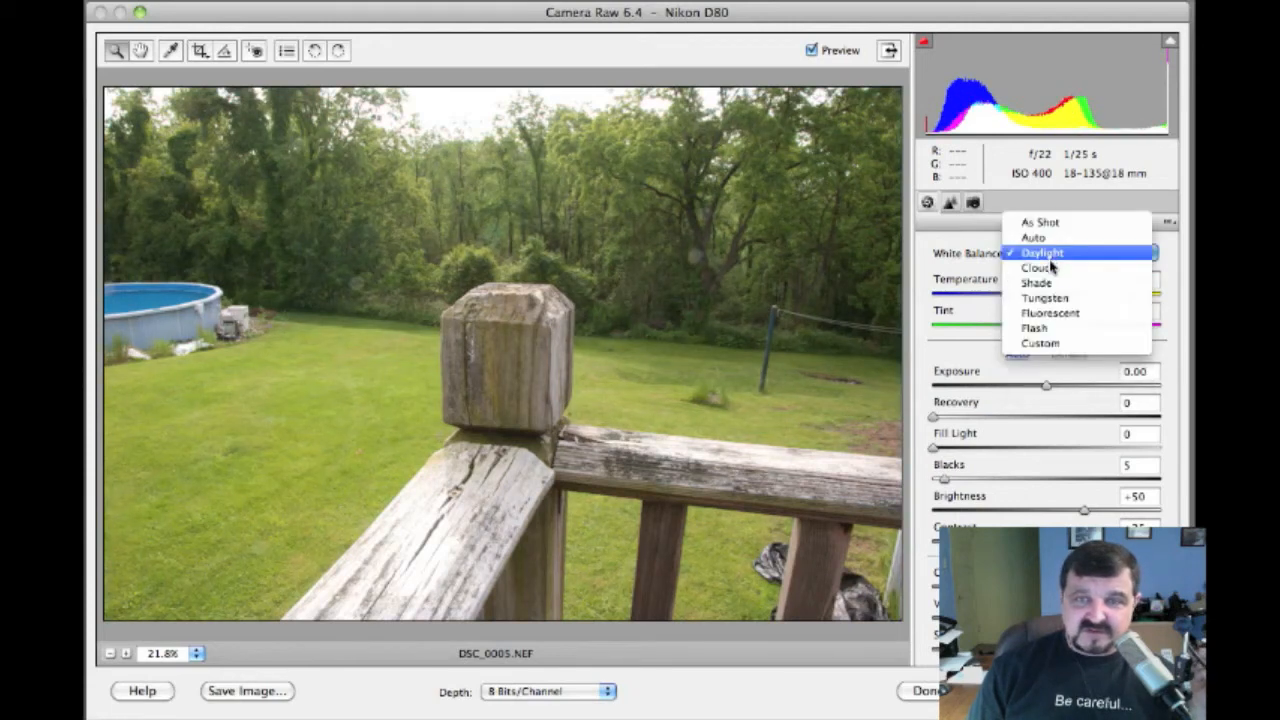
left_click(1050, 285)
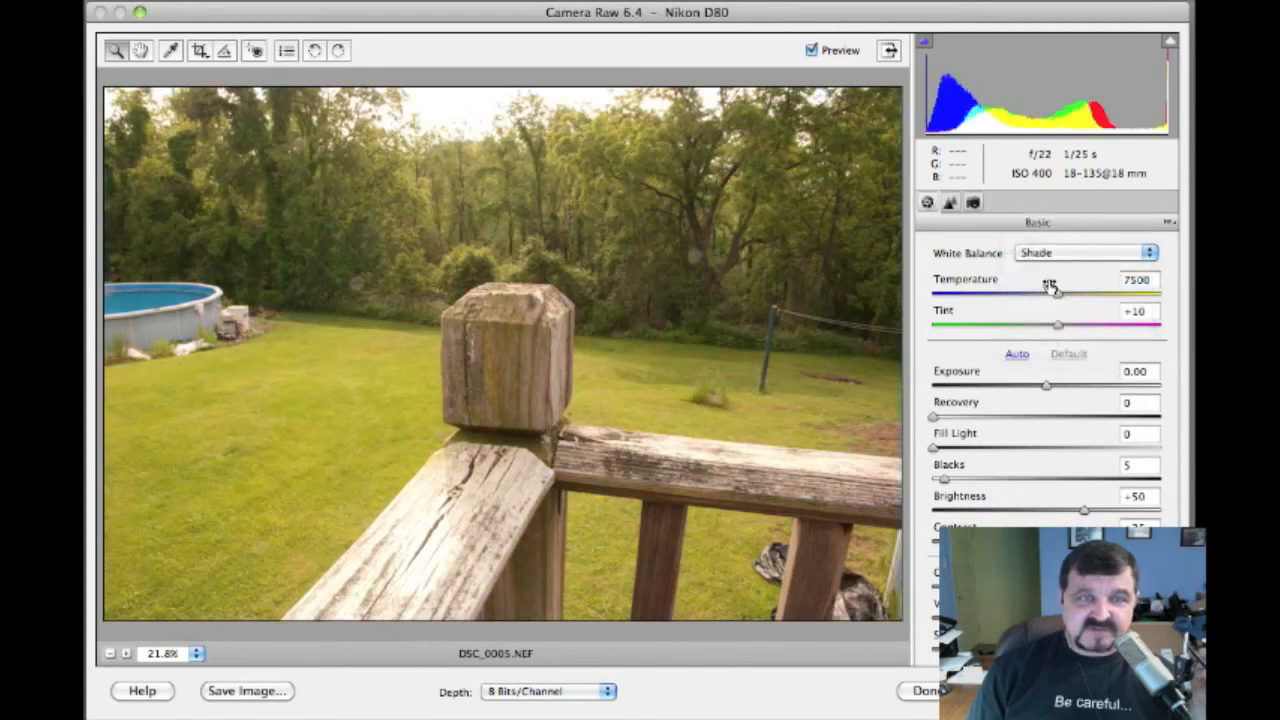
left_click(1052, 258)
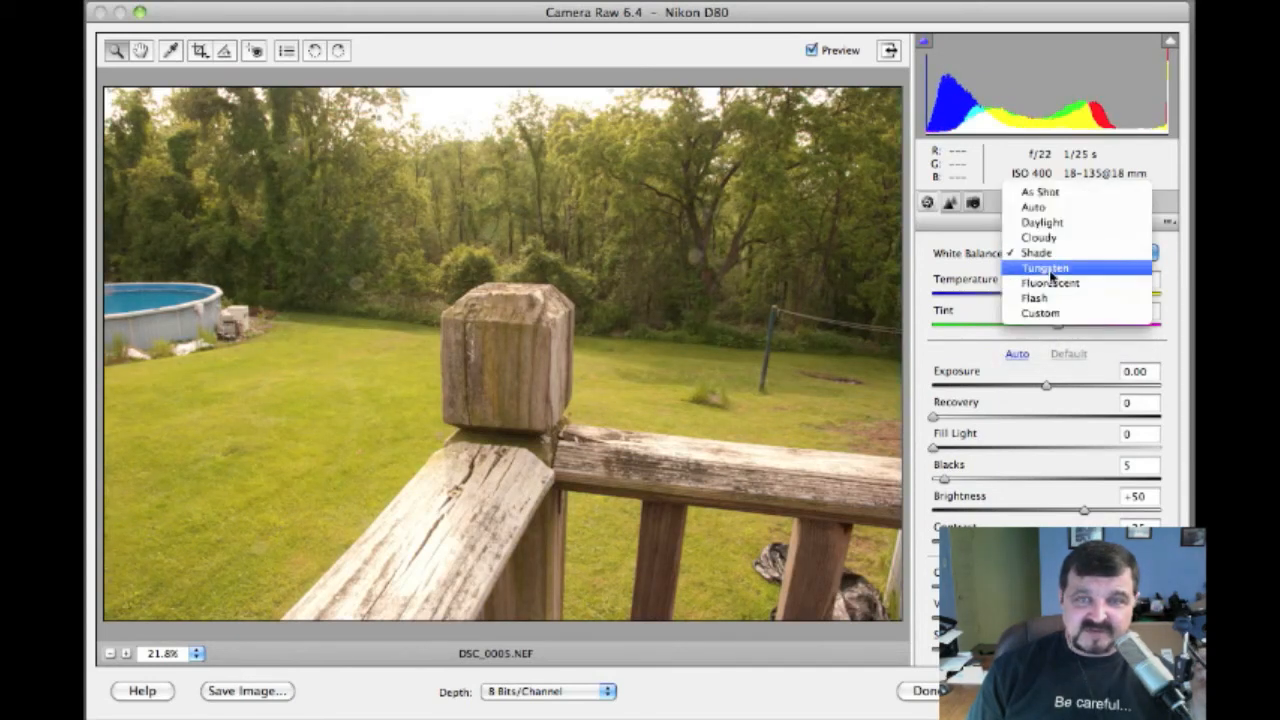
left_click(1050, 268)
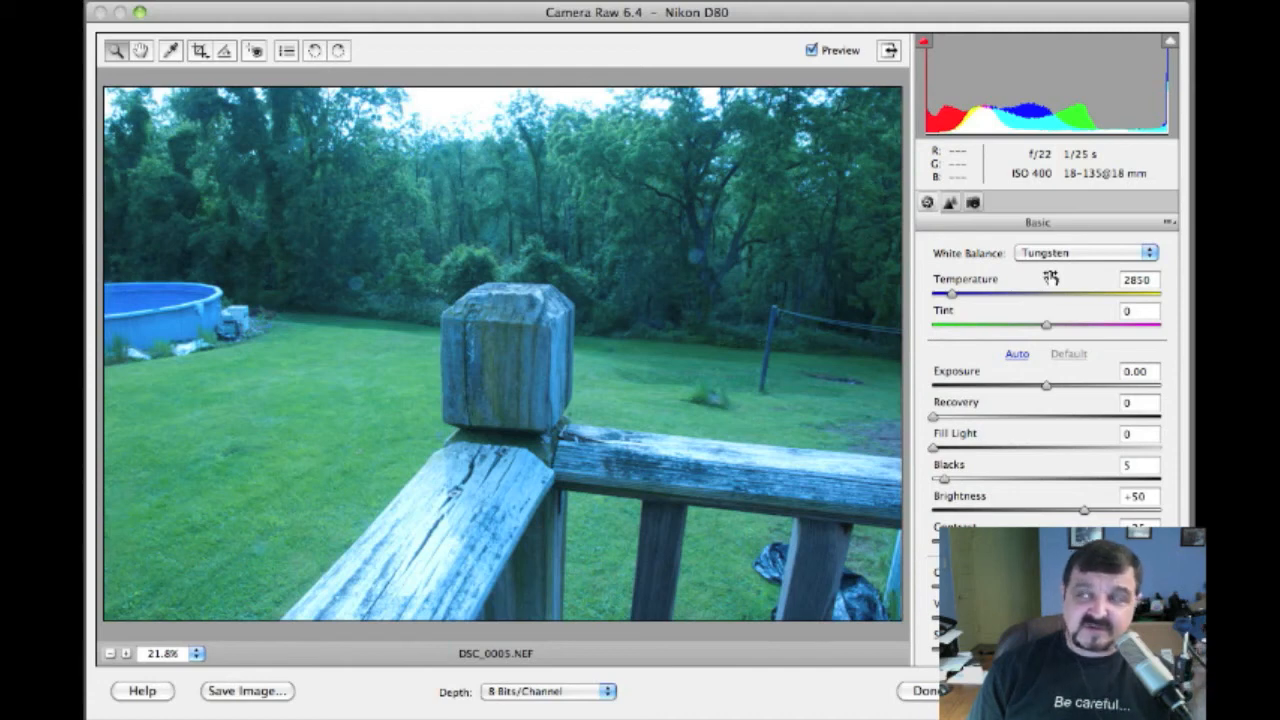
left_click(1046, 256)
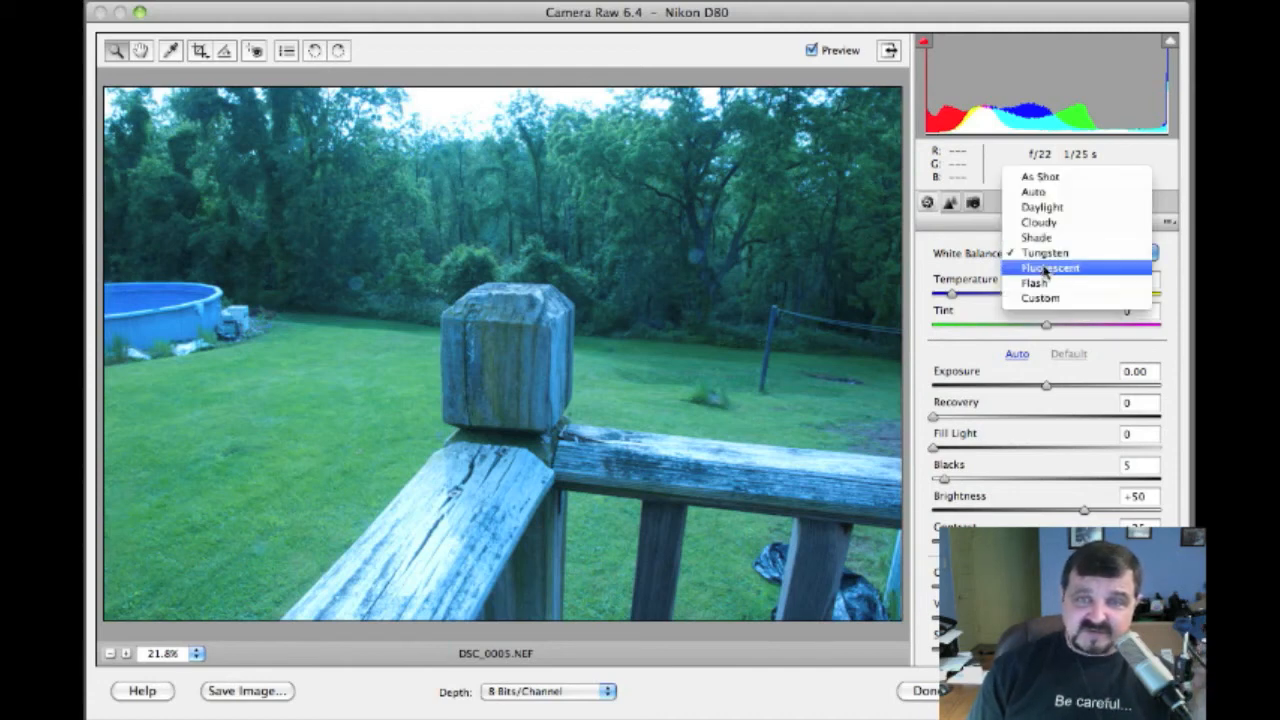
left_click(1047, 268)
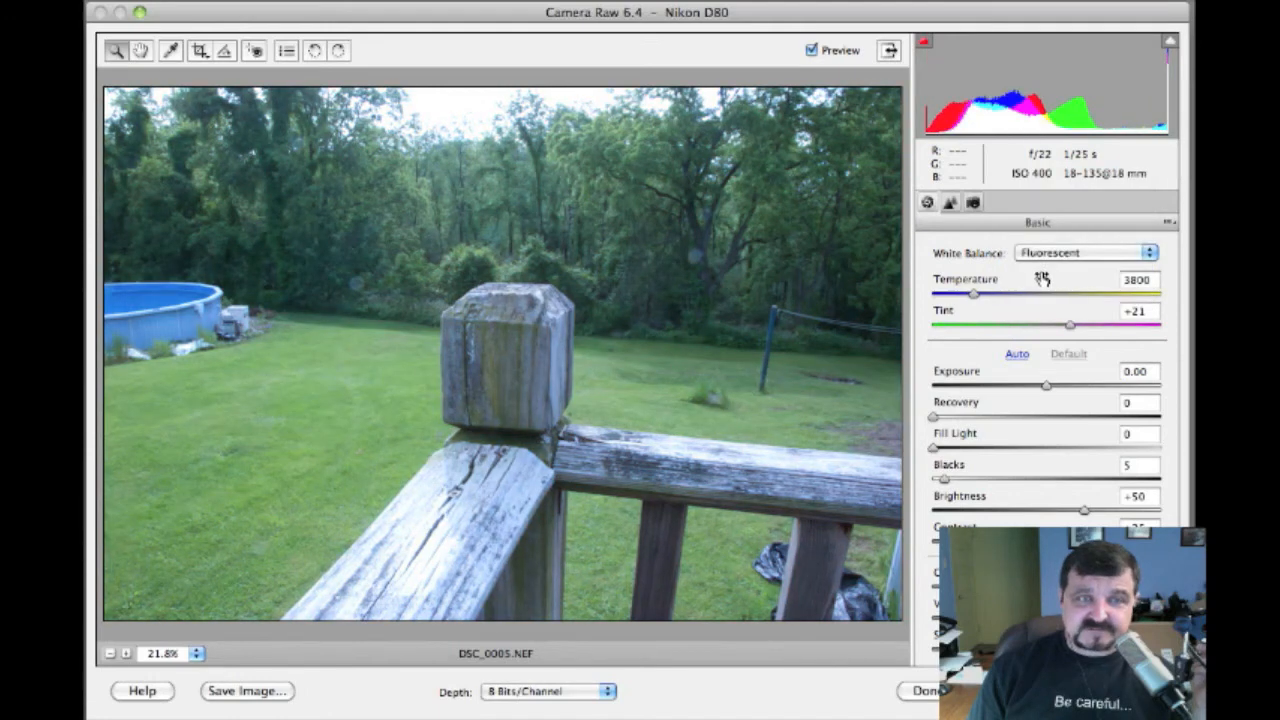
Try Flash, then settle on Custom white balance with Temperature 5450 and Tint +8
left_click(1046, 253)
left_click(1038, 268)
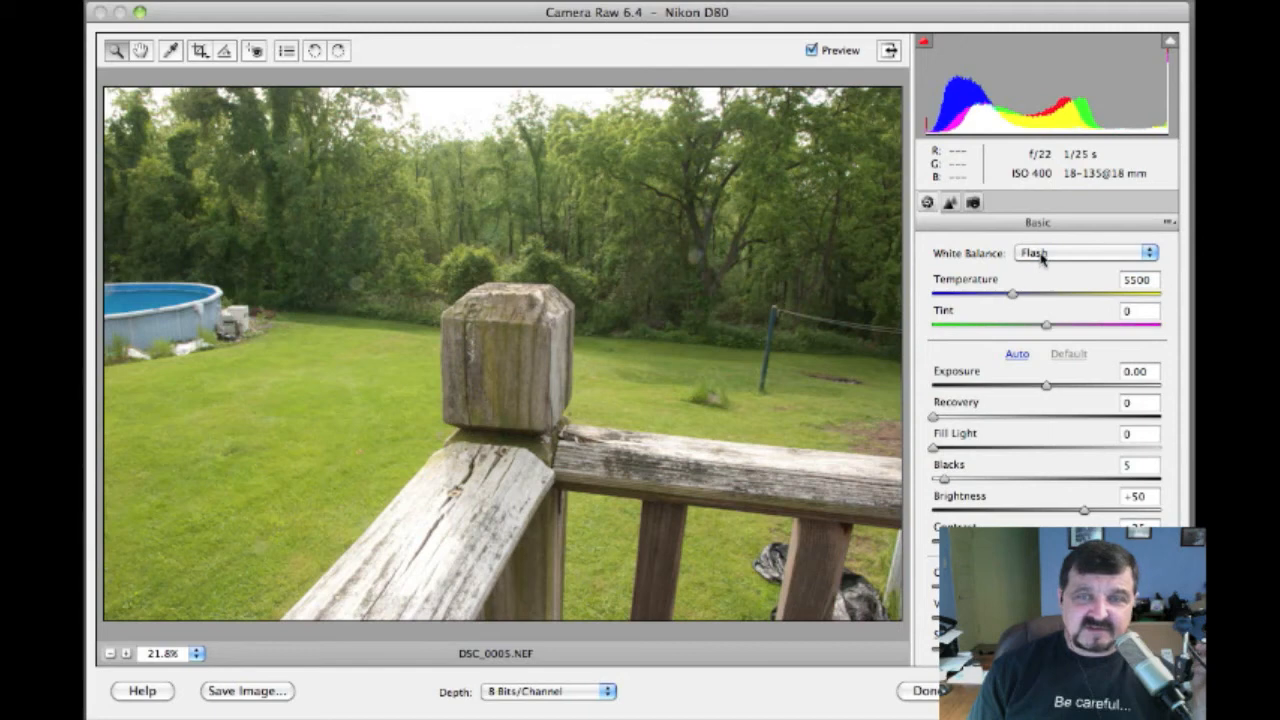
left_click(1041, 256)
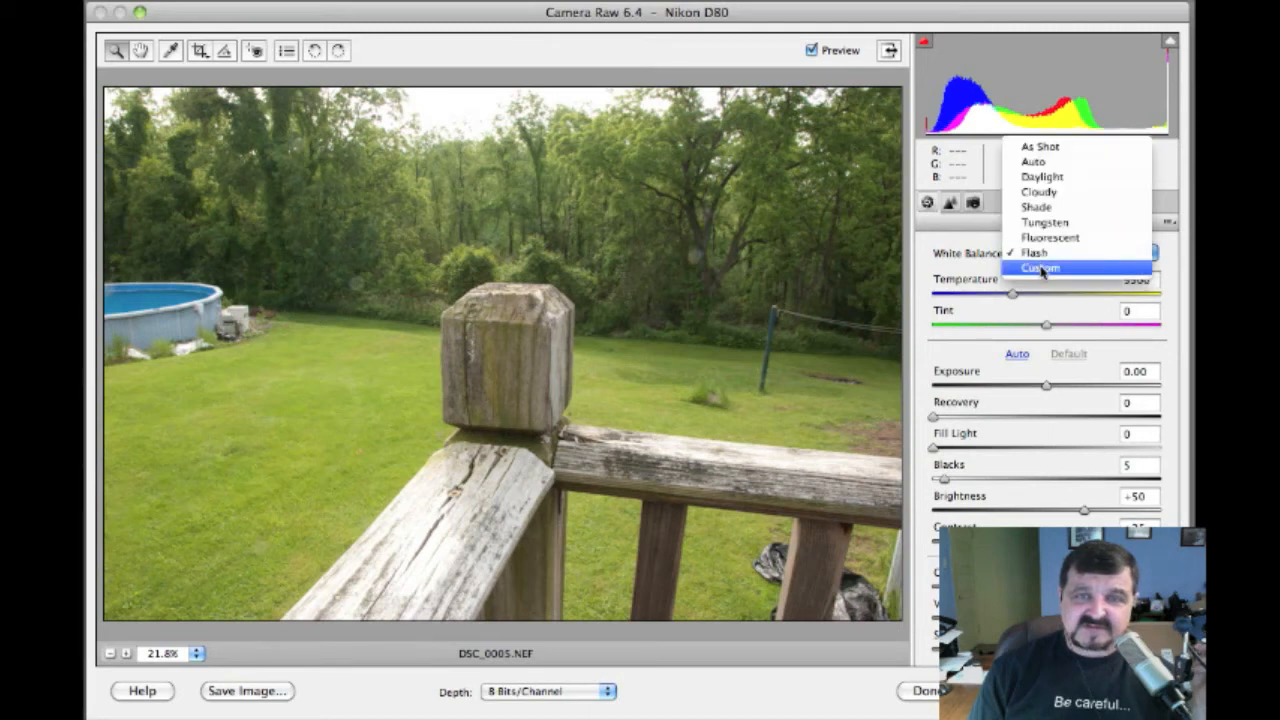
left_click(1041, 268)
left_click(1043, 254)
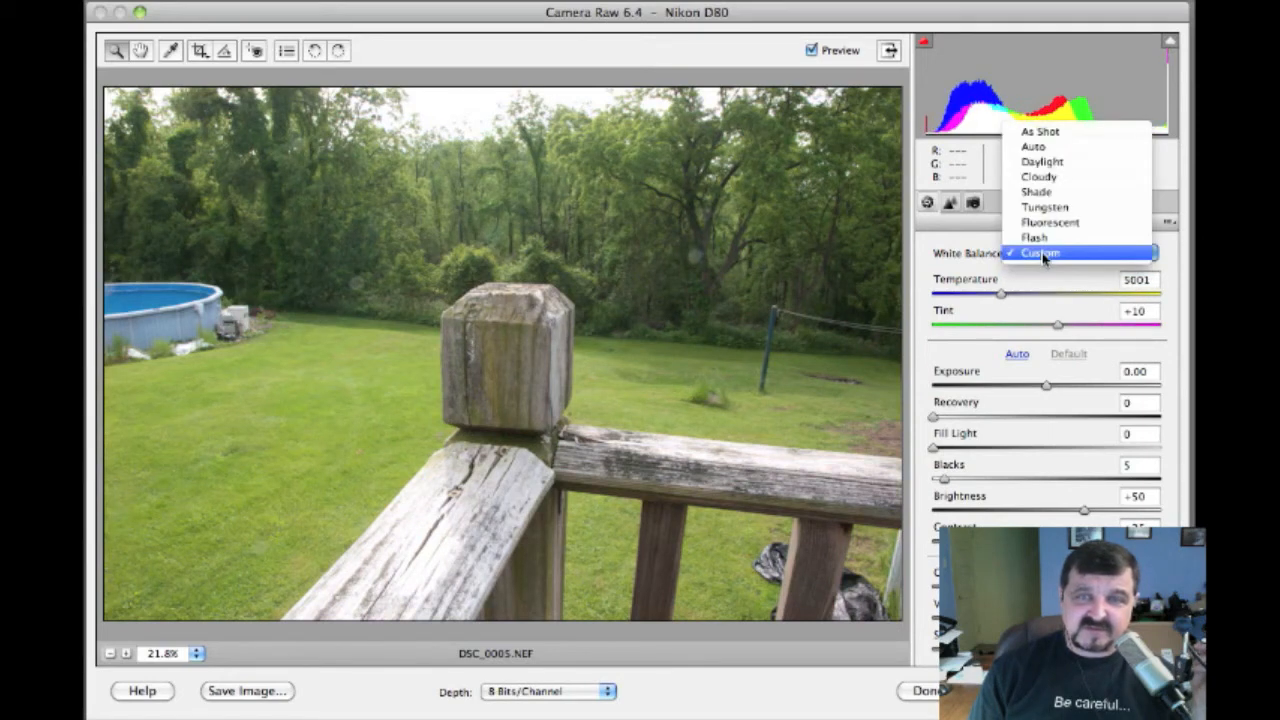
left_click(1041, 256)
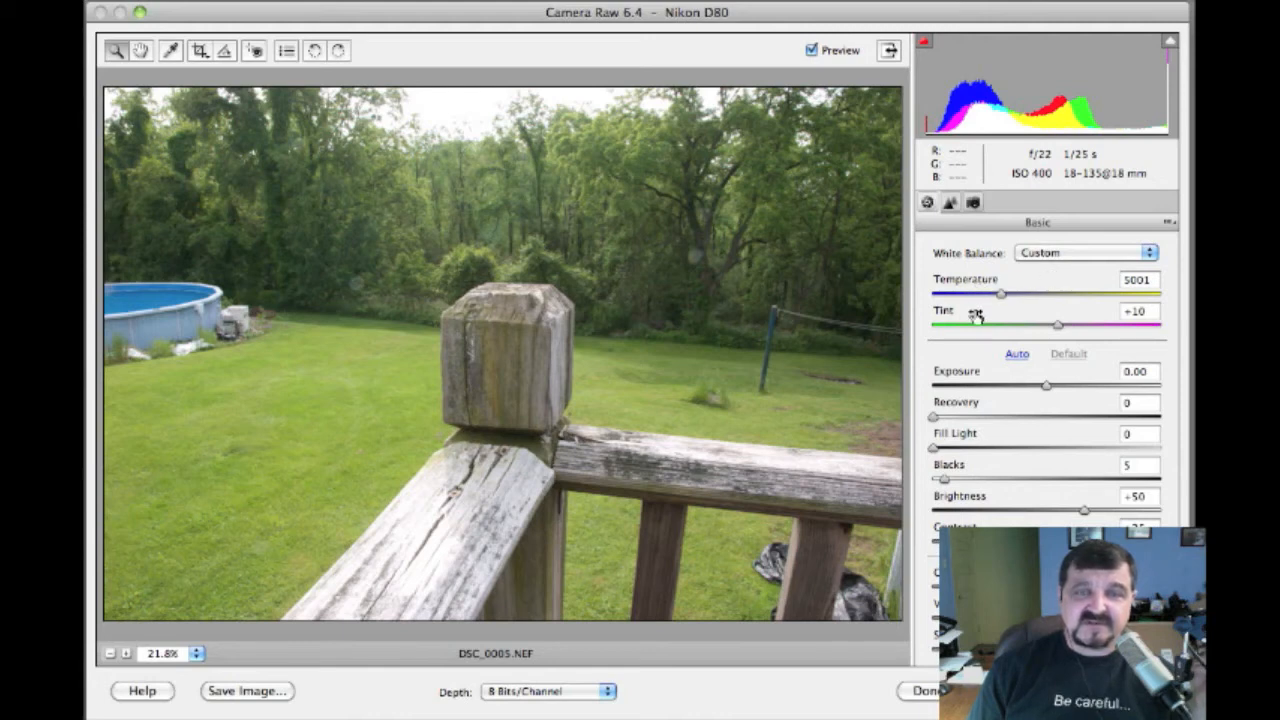
mouse_move(1002, 295)
left_mouse_down()
mouse_move(1088, 298)
mouse_move(1013, 300)
left_mouse_up()
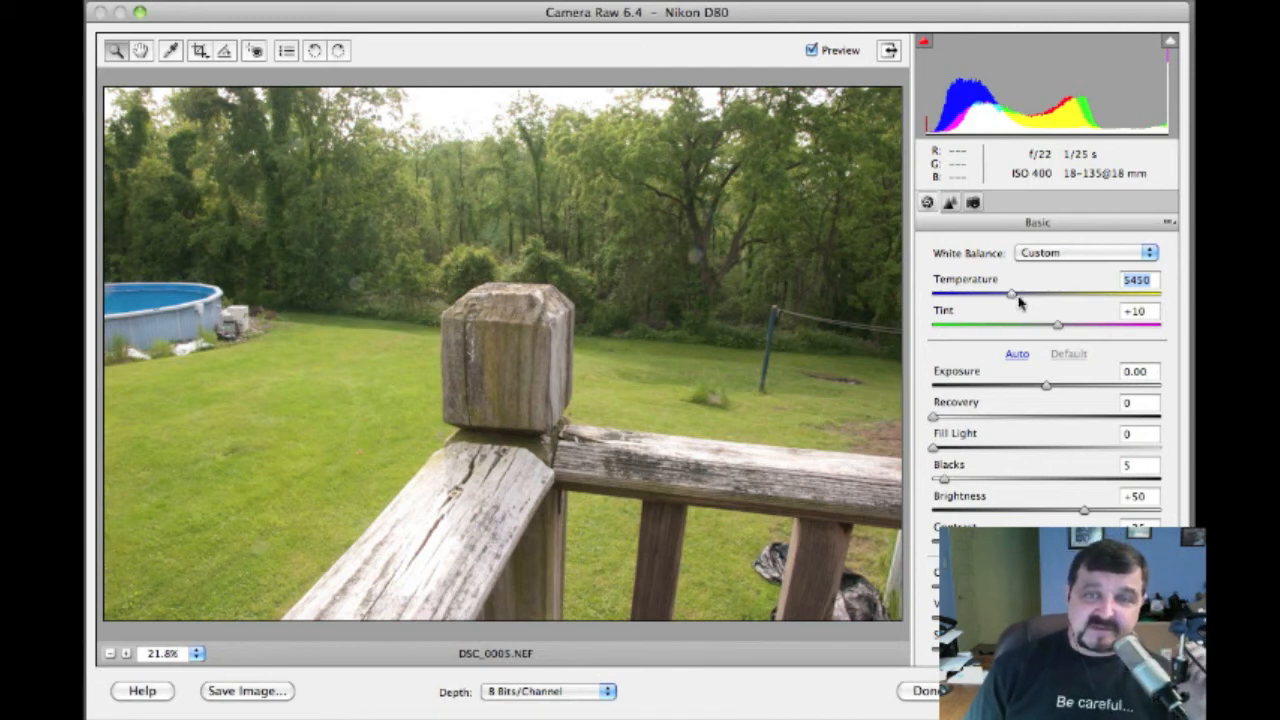
mouse_move(1055, 325)
left_mouse_down()
mouse_move(1014, 330)
mouse_move(1056, 330)
left_mouse_up()
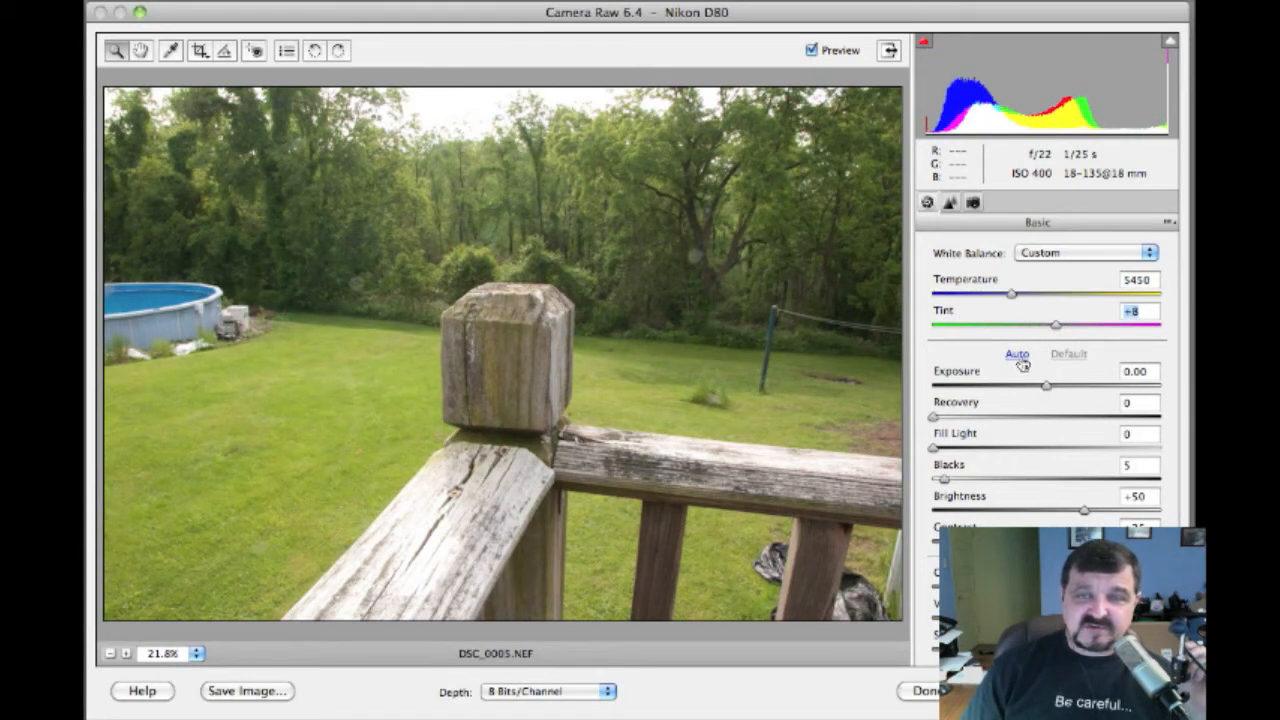
After trying Auto and Default, set Exposure -0.65, Fill Light 13, Blacks 7, Brightness +54
left_click(1017, 356)
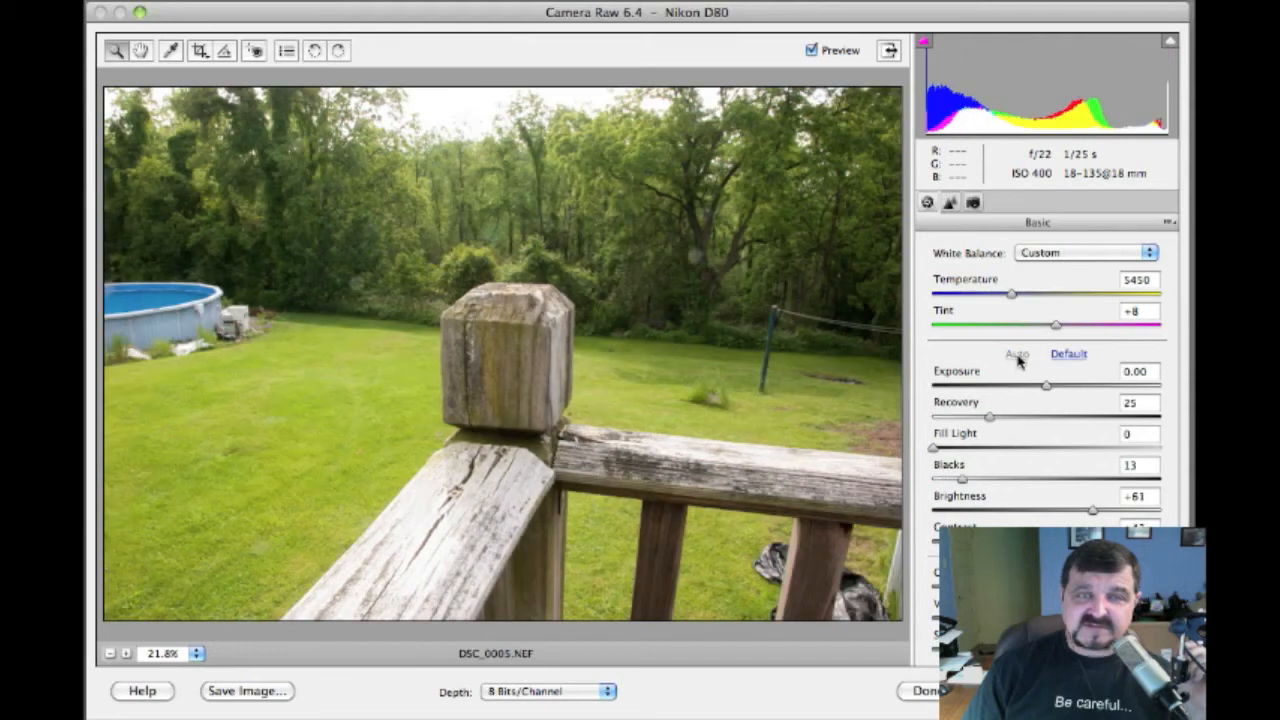
left_click(1064, 355)
mouse_move(1045, 389)
left_mouse_down()
mouse_move(1071, 386)
mouse_move(1016, 391)
mouse_move(1123, 391)
mouse_move(1006, 390)
mouse_move(1023, 391)
left_mouse_up()
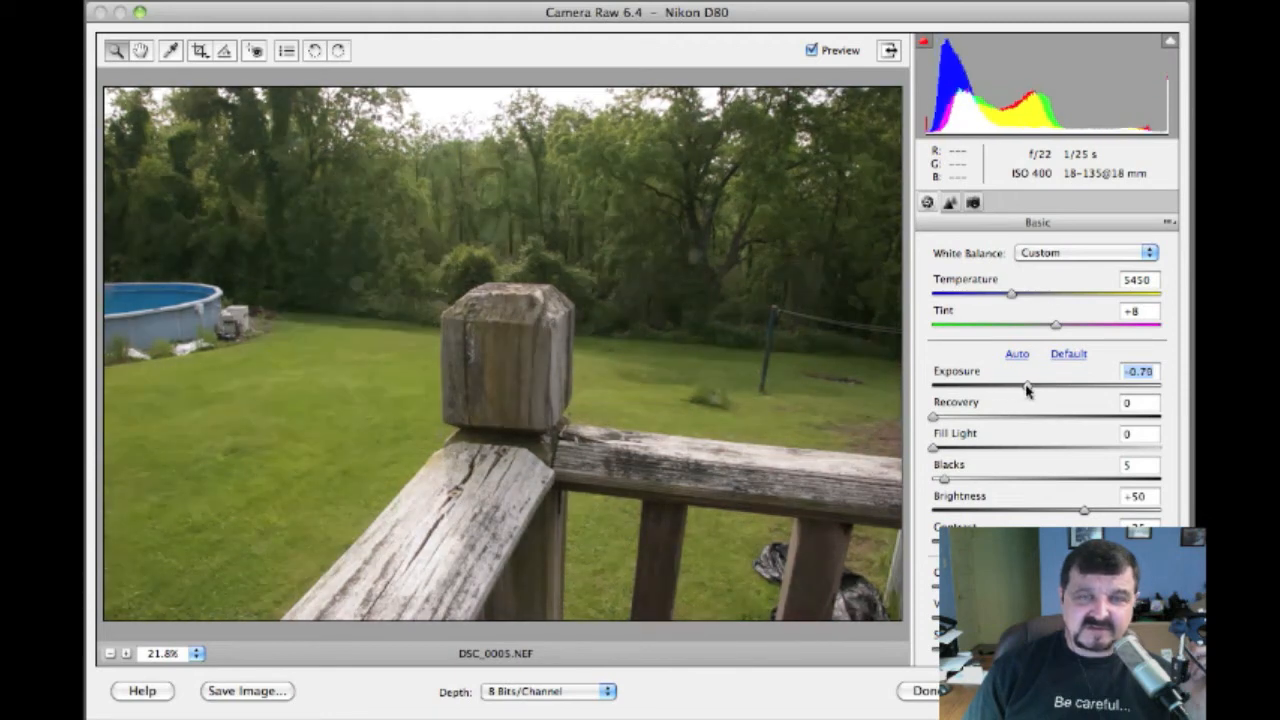
left_click_drag(1027, 390, 1030, 389)
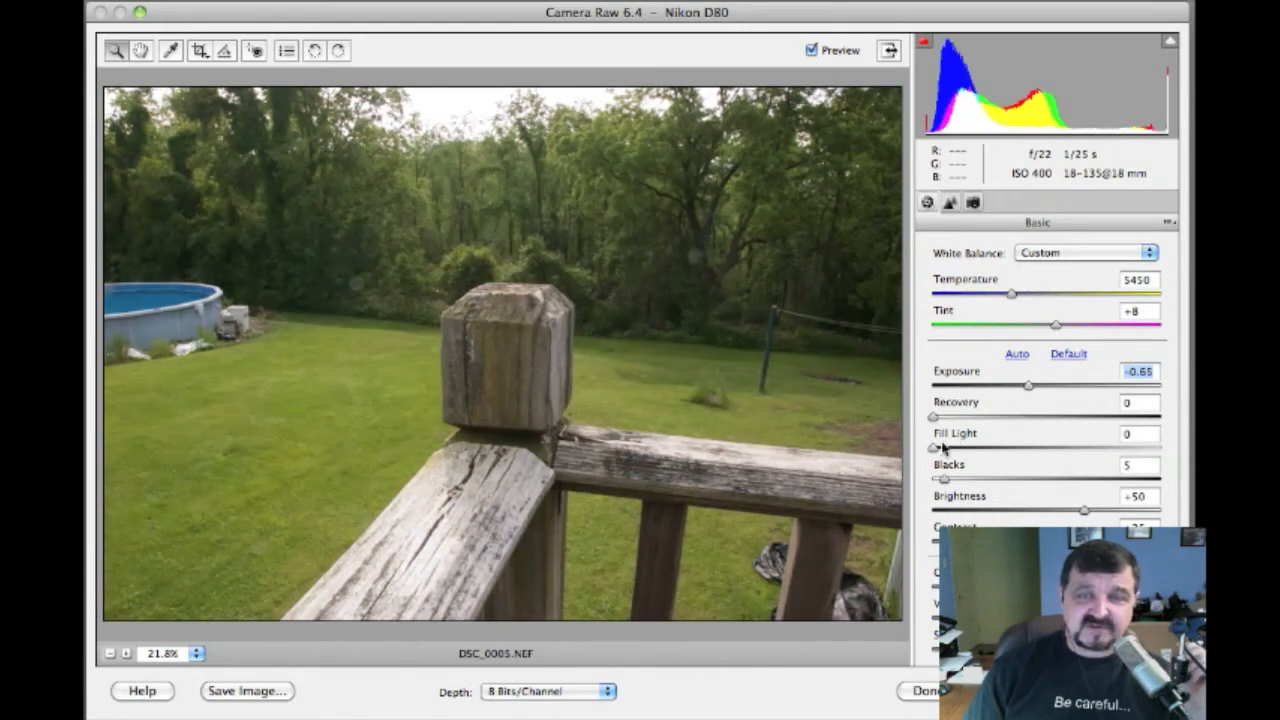
left_click_drag(945, 449, 949, 481)
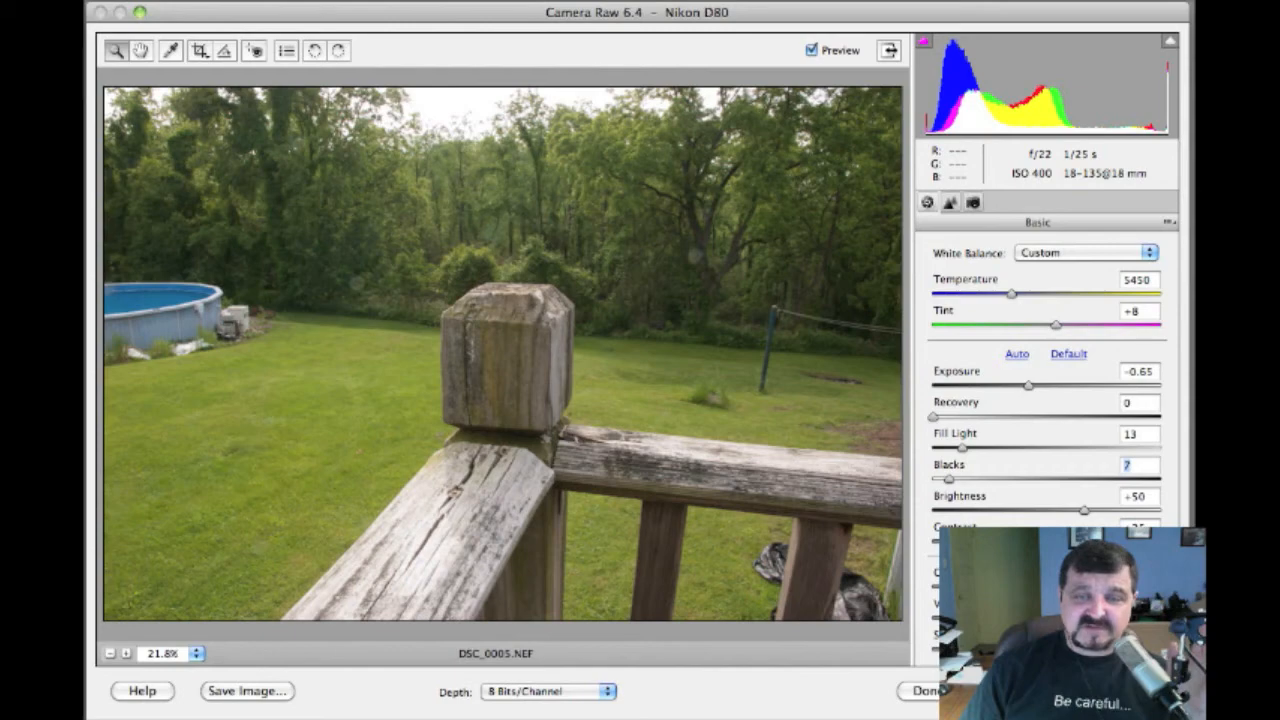
left_click_drag(1085, 513, 1087, 514)
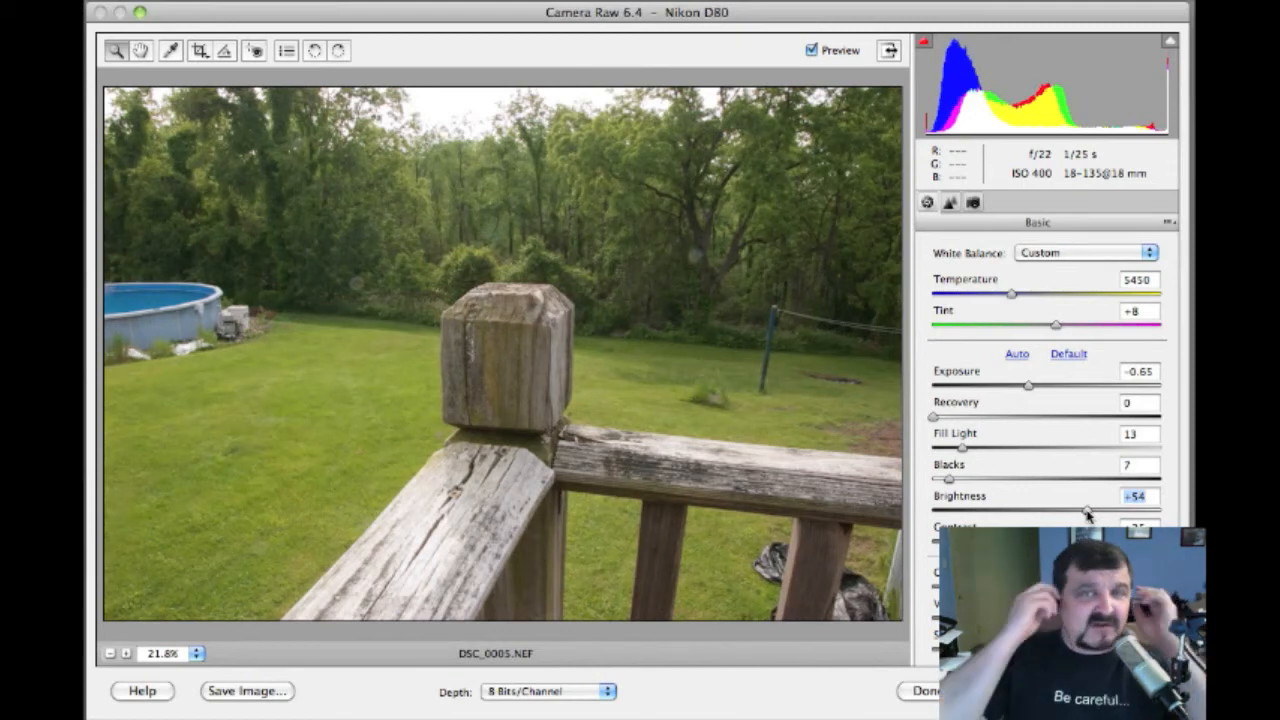